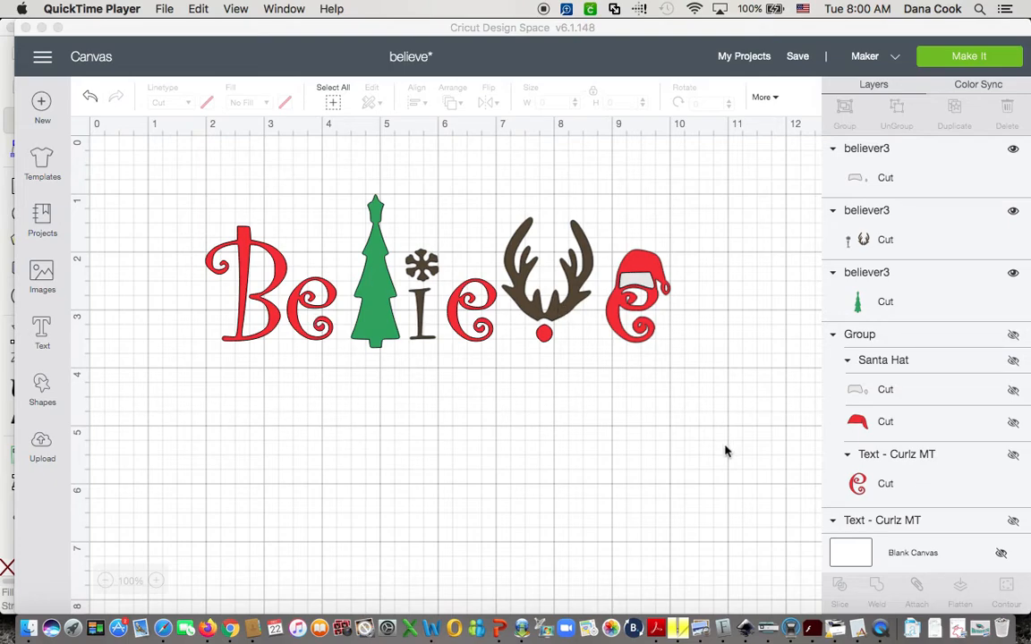
# Switch to Inkscape and import "Screen Shot 2020-12-21 at 6.43.08 AM.png" from the Desktop as an embedded image
pyautogui.click(747, 630)
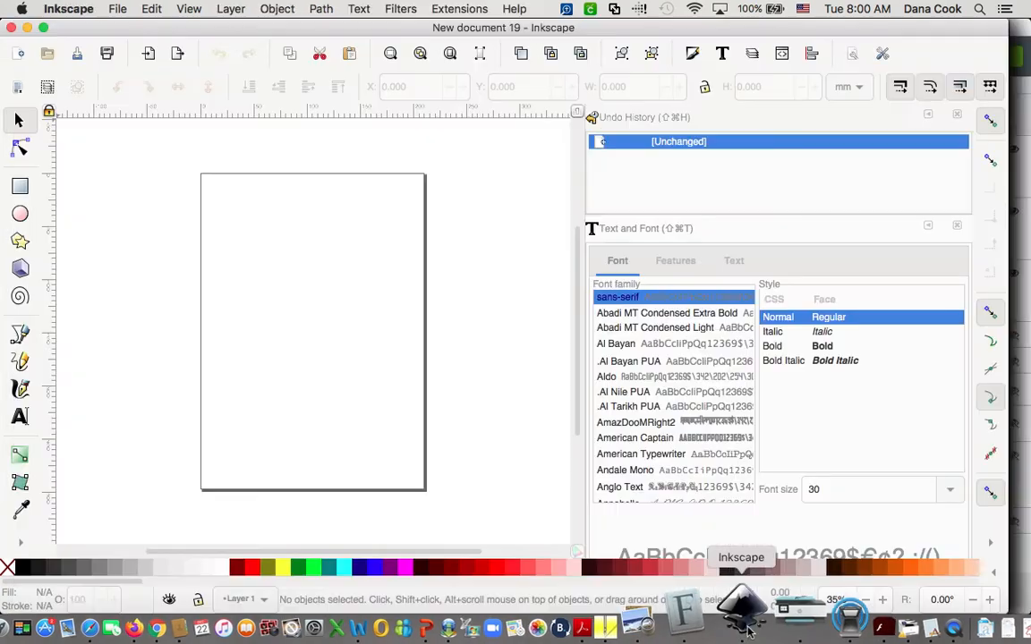
pyautogui.click(122, 10)
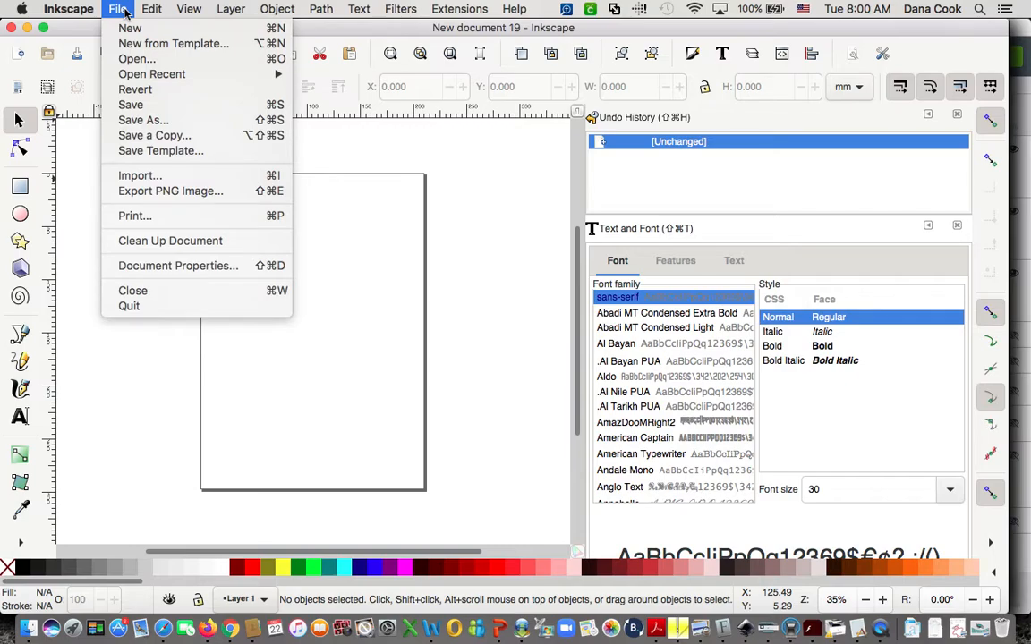
pyautogui.click(139, 177)
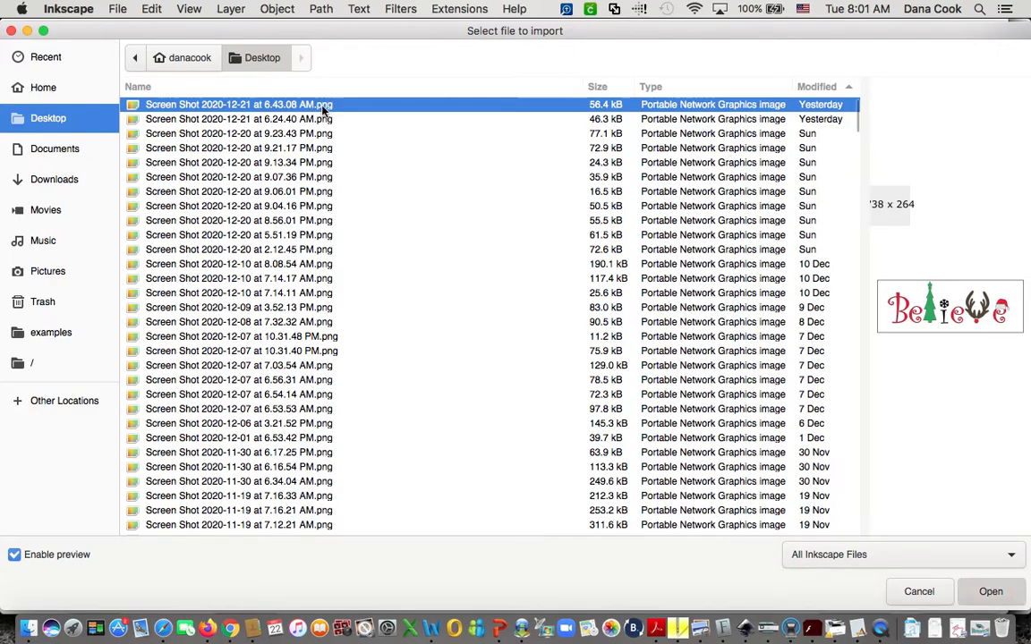
pyautogui.doubleClick(324, 106)
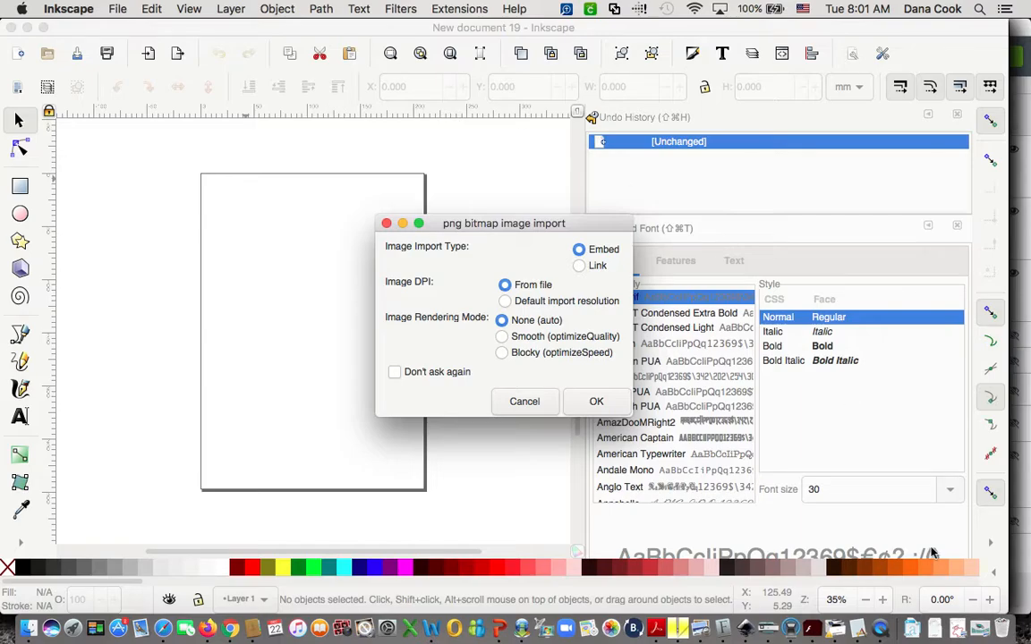
pyautogui.click(596, 403)
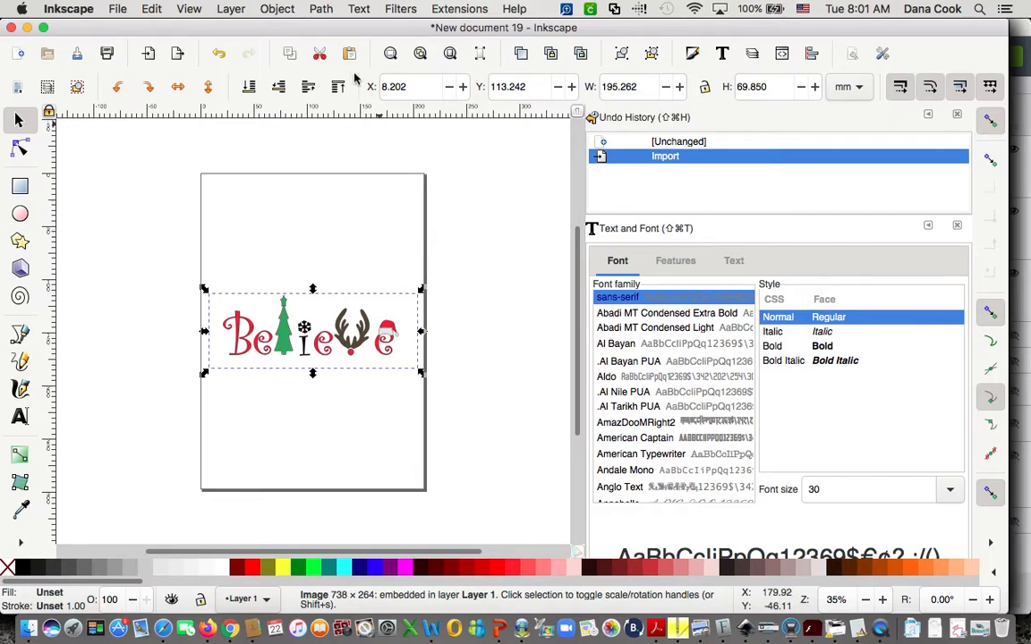
# Trace the imported bitmap with multiple scans in Colors mode, with Smooth, Stack and Remove background enabled
pyautogui.click(329, 9)
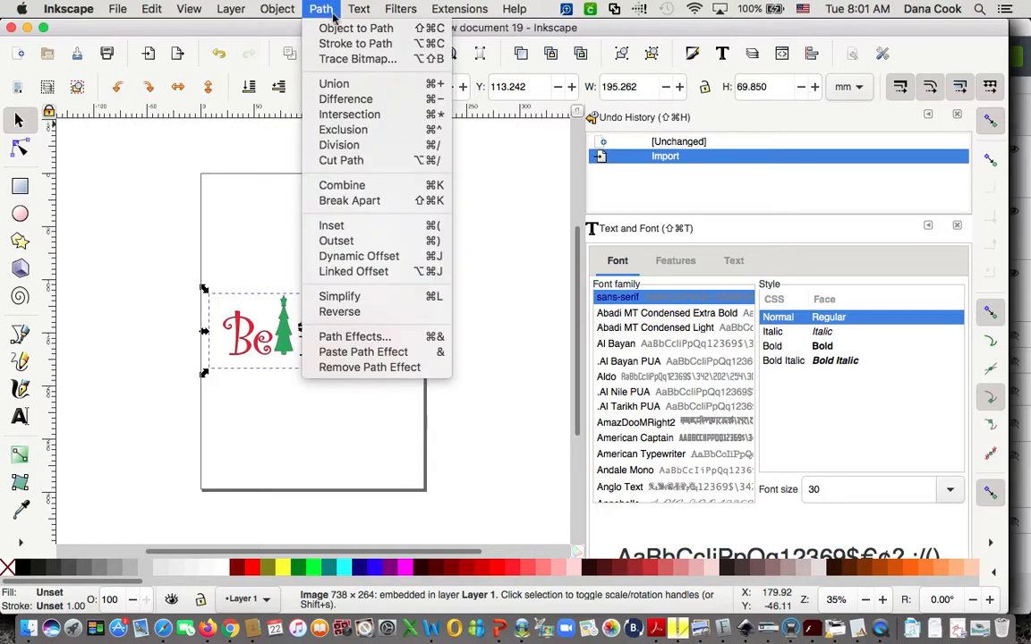
pyautogui.click(343, 59)
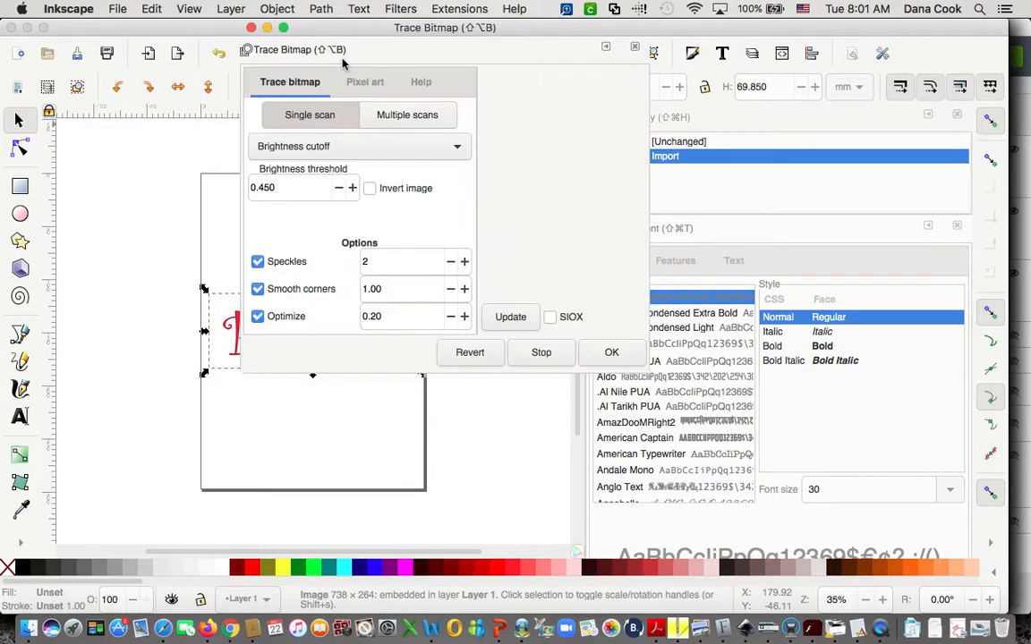
pyautogui.moveTo(410, 30); pyautogui.dragTo(658, 10)
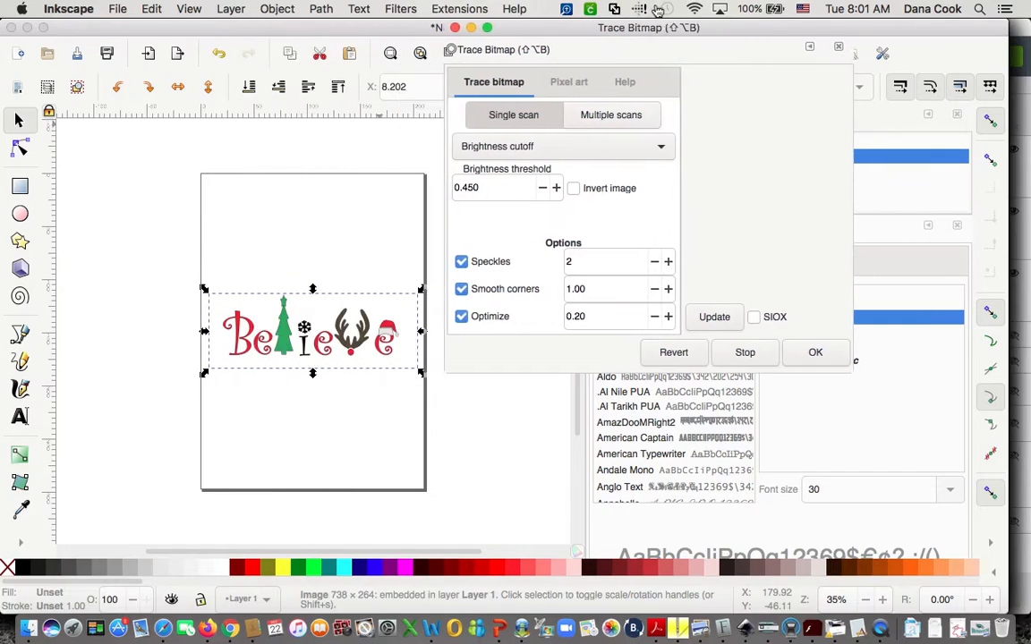
pyautogui.click(613, 115)
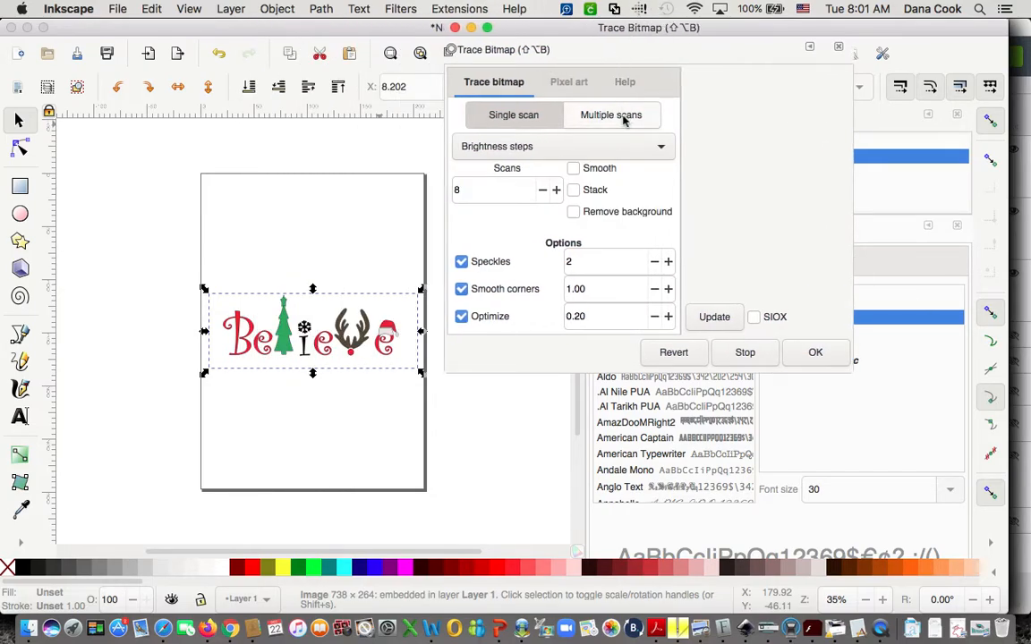
pyautogui.click(552, 151)
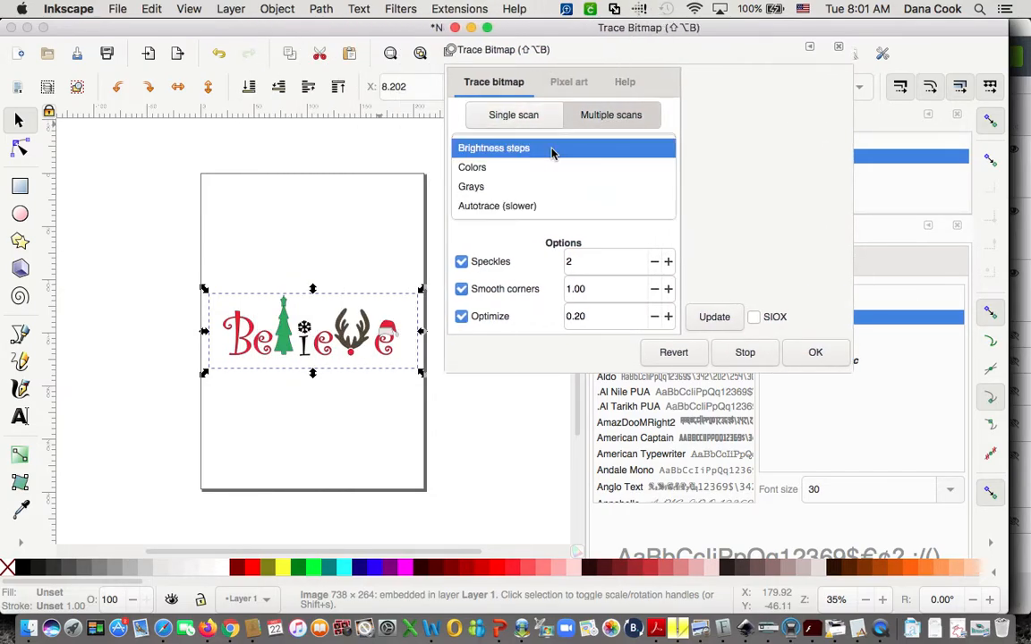
pyautogui.click(485, 168)
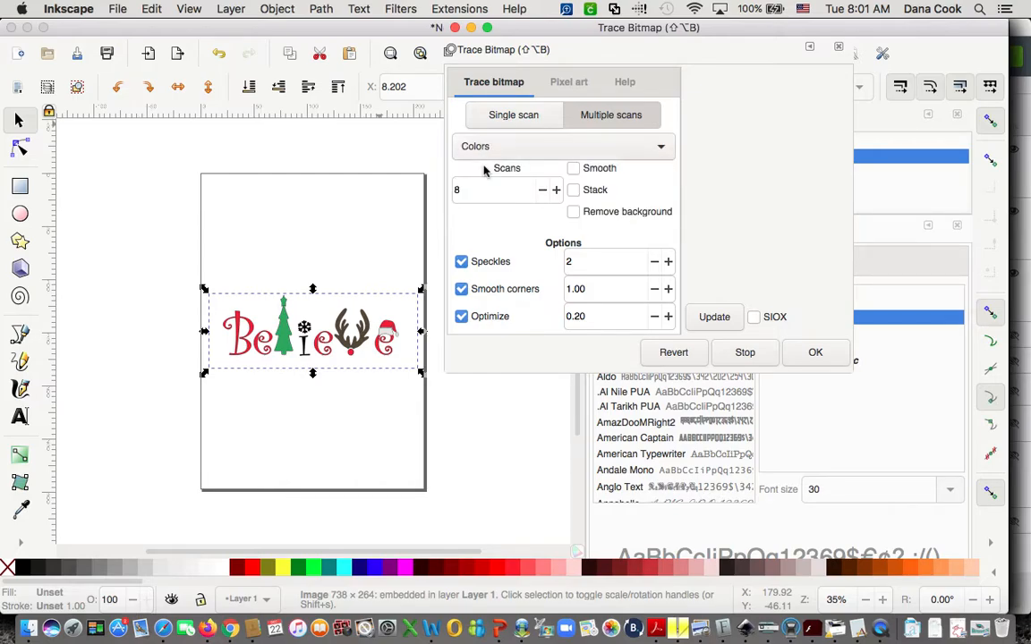
pyautogui.click(573, 168)
pyautogui.click(573, 191)
pyautogui.click(573, 212)
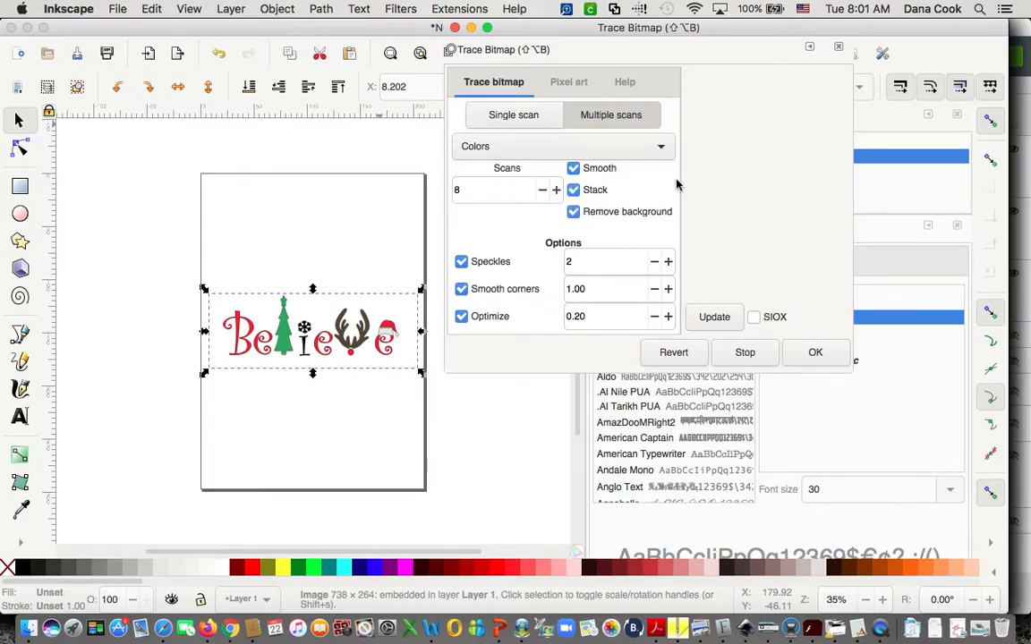
pyautogui.click(821, 354)
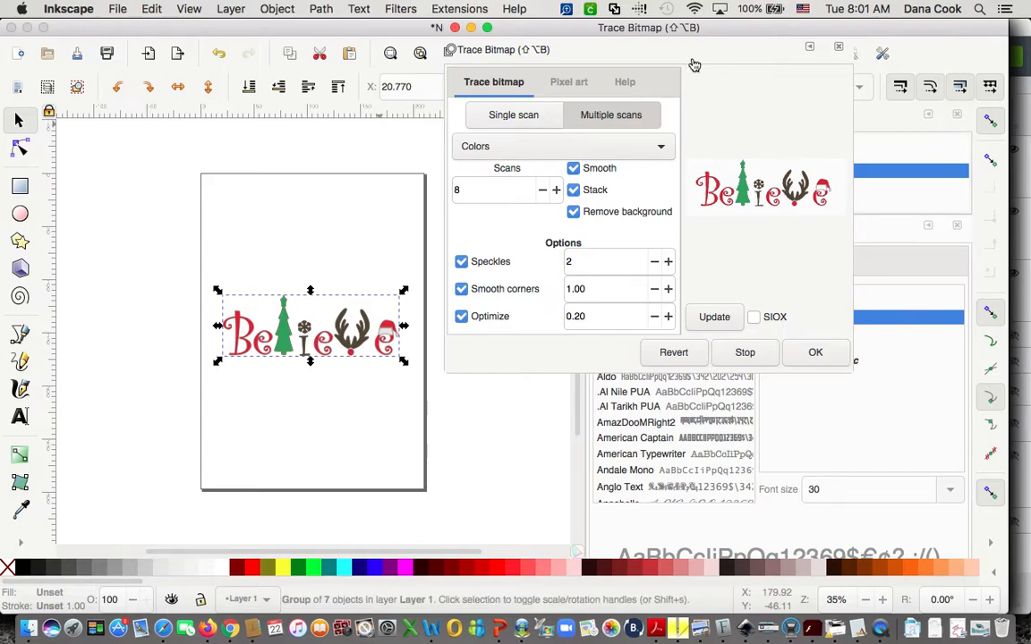
# Move the traced Believe artwork below the original image and delete the original bitmap
pyautogui.click(342, 337)
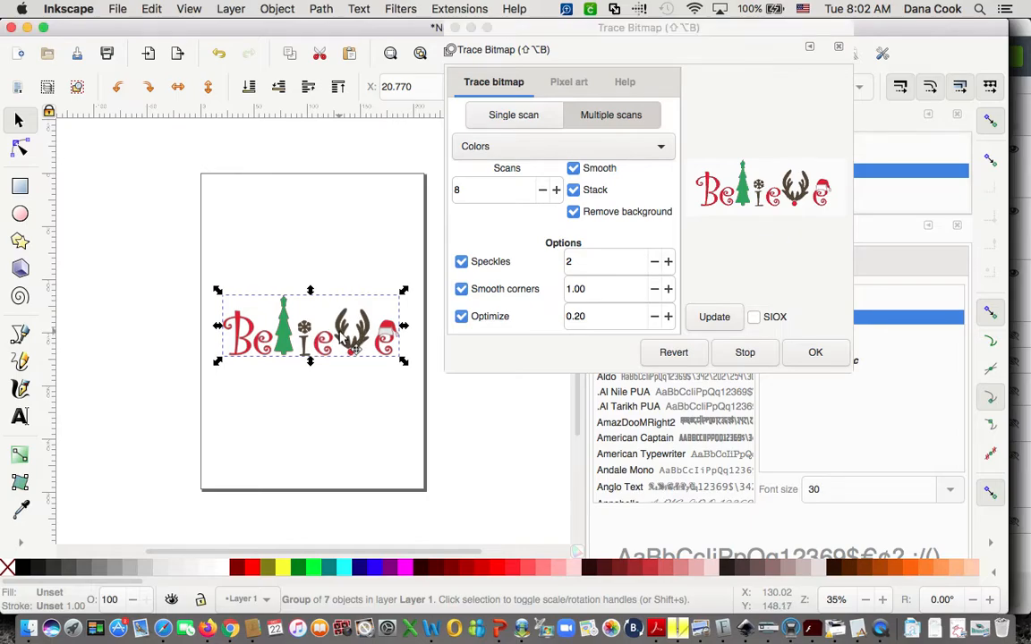
pyautogui.moveTo(339, 332)
pyautogui.mouseDown()
pyautogui.moveTo(334, 415)
pyautogui.moveTo(344, 421)
pyautogui.moveTo(331, 434)
pyautogui.mouseUp()
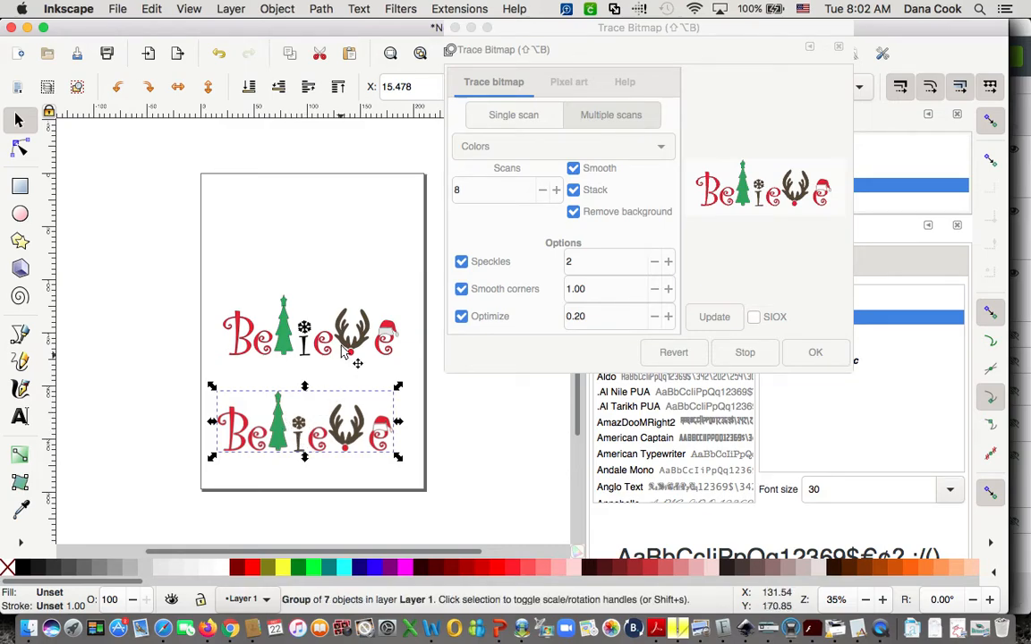
pyautogui.click(357, 359)
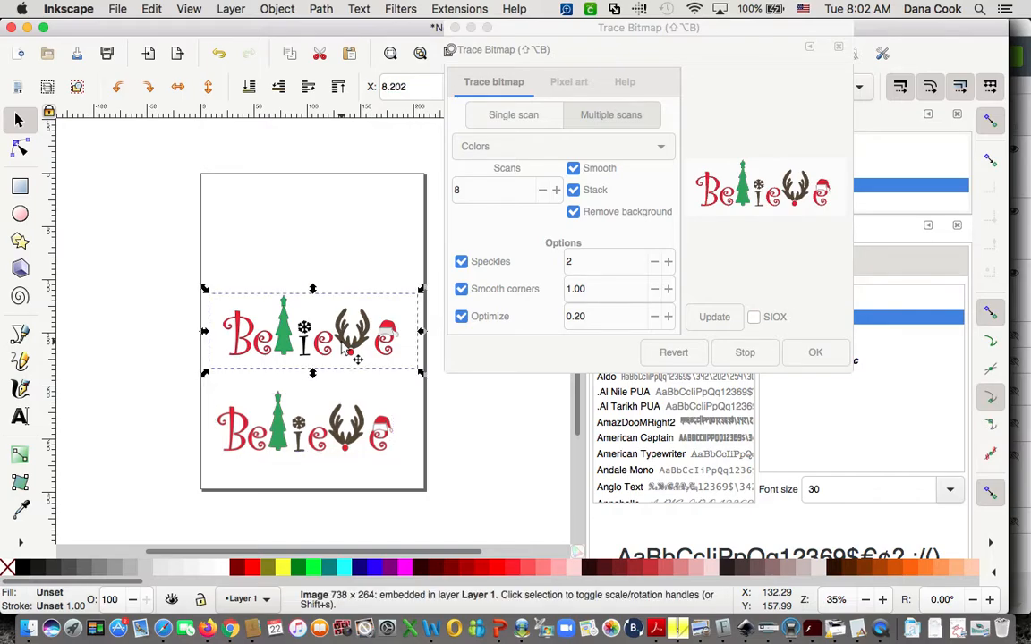
pyautogui.press('Delete')
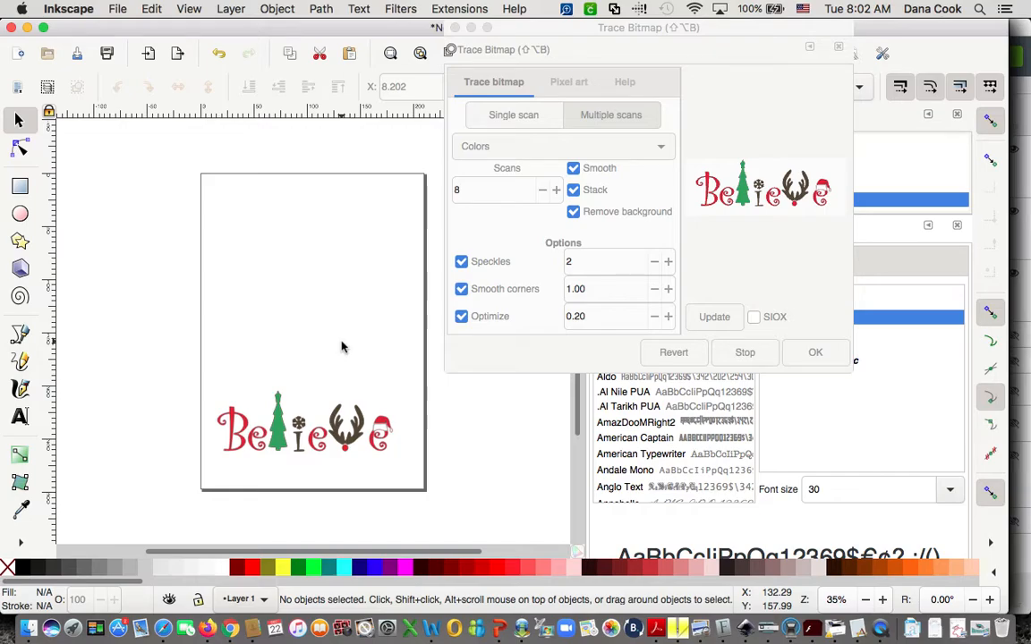
# Move the traced Believe artwork back up to the middle of the page and deselect it
pyautogui.click(319, 440)
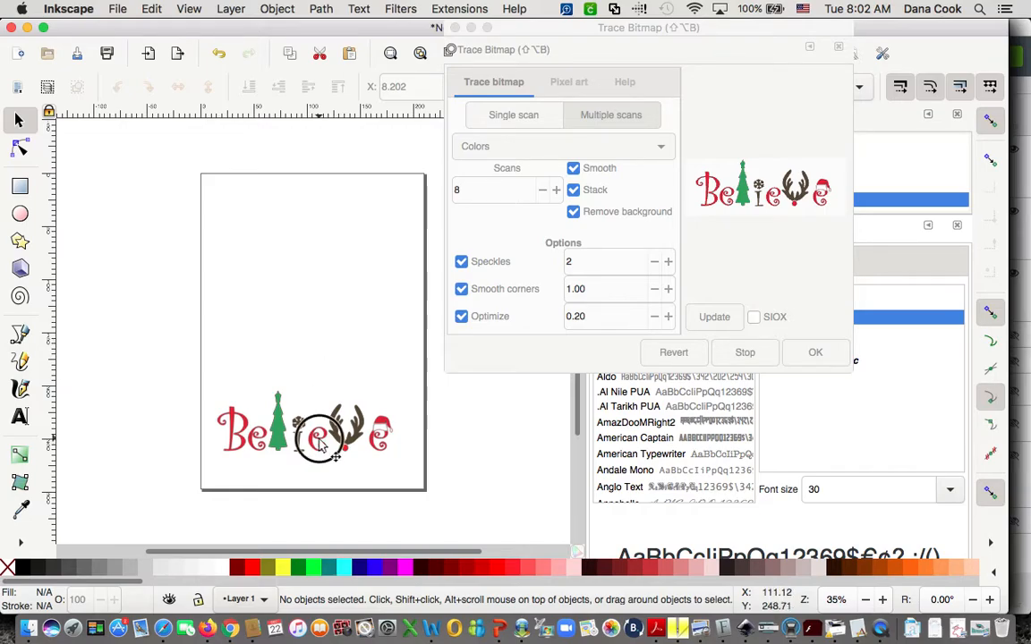
pyautogui.moveTo(318, 440); pyautogui.dragTo(327, 333)
pyautogui.click(334, 227)
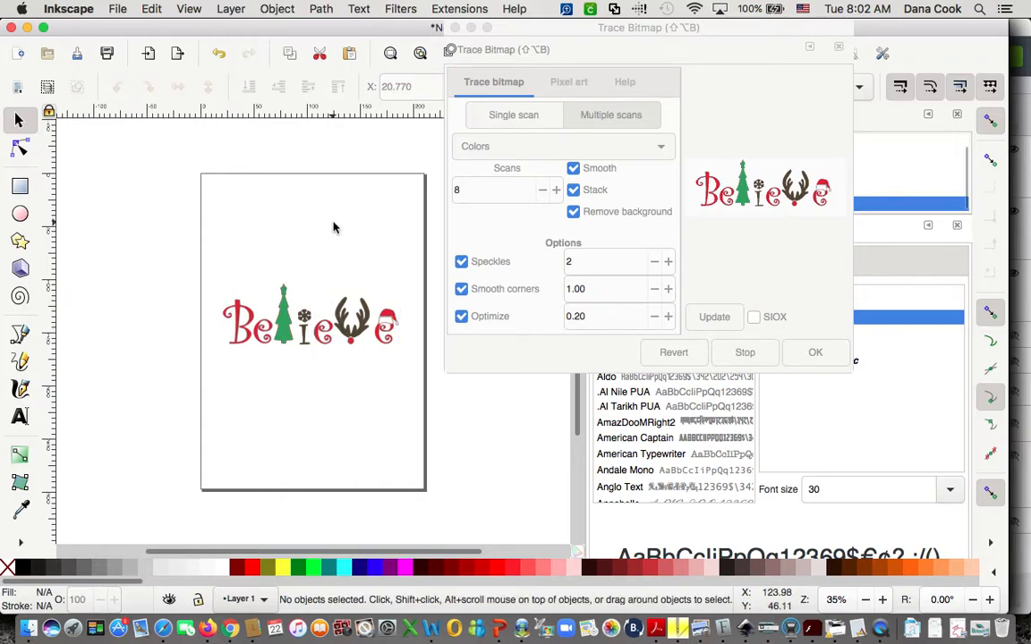
# Save the drawing as Believe4.svg in the Downloads folder
pyautogui.click(120, 8)
pyautogui.click(133, 104)
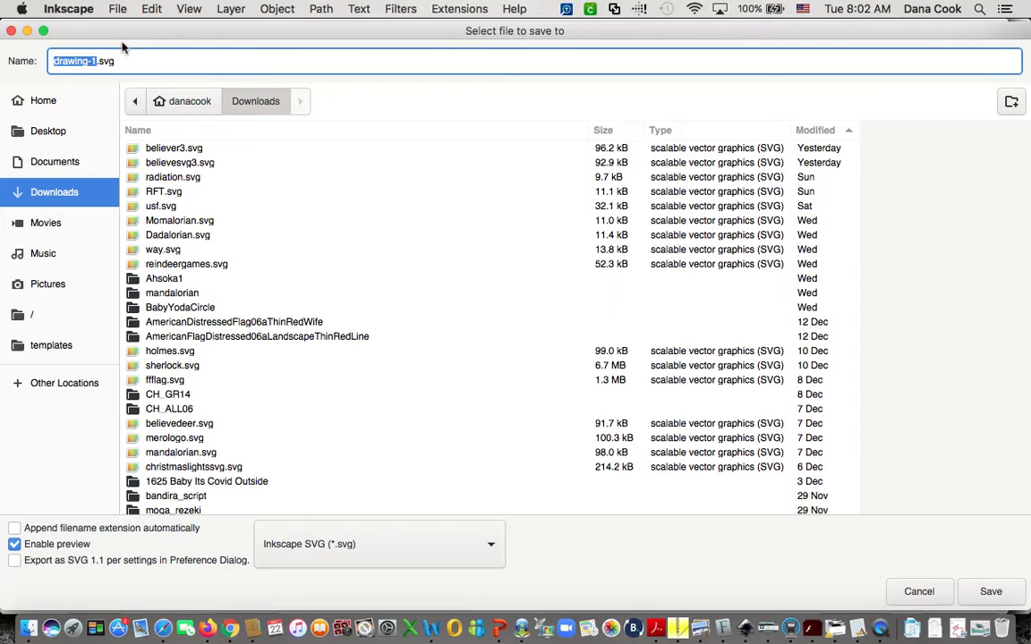
pyautogui.write('Believe4')
pyautogui.click(989, 592)
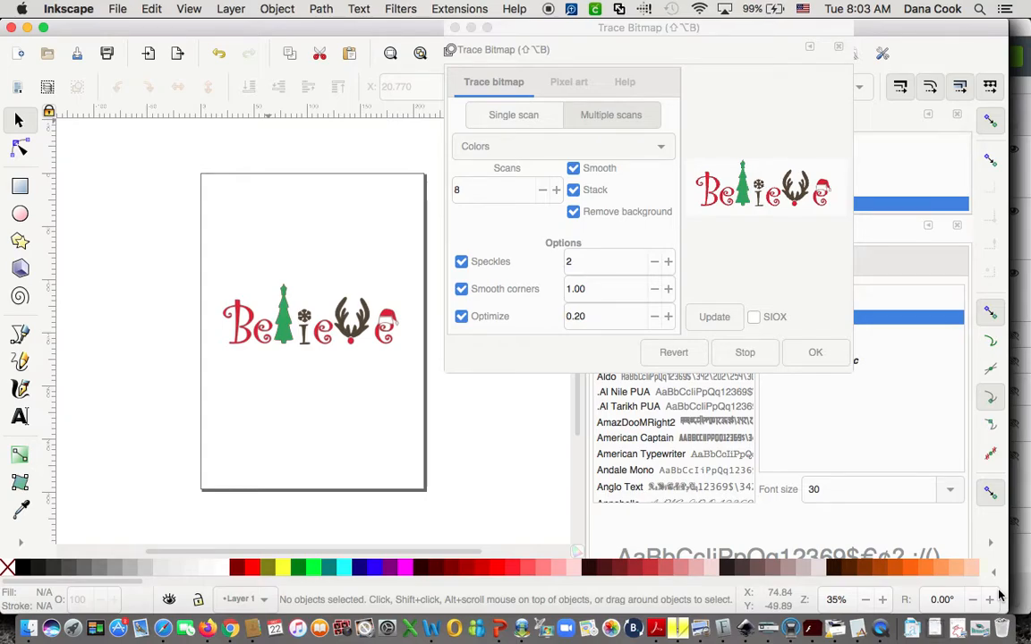
# Switch to Cricut Design Space, upload Believe4.svg from Downloads and save it under the image name Believe4
pyautogui.click(859, 631)
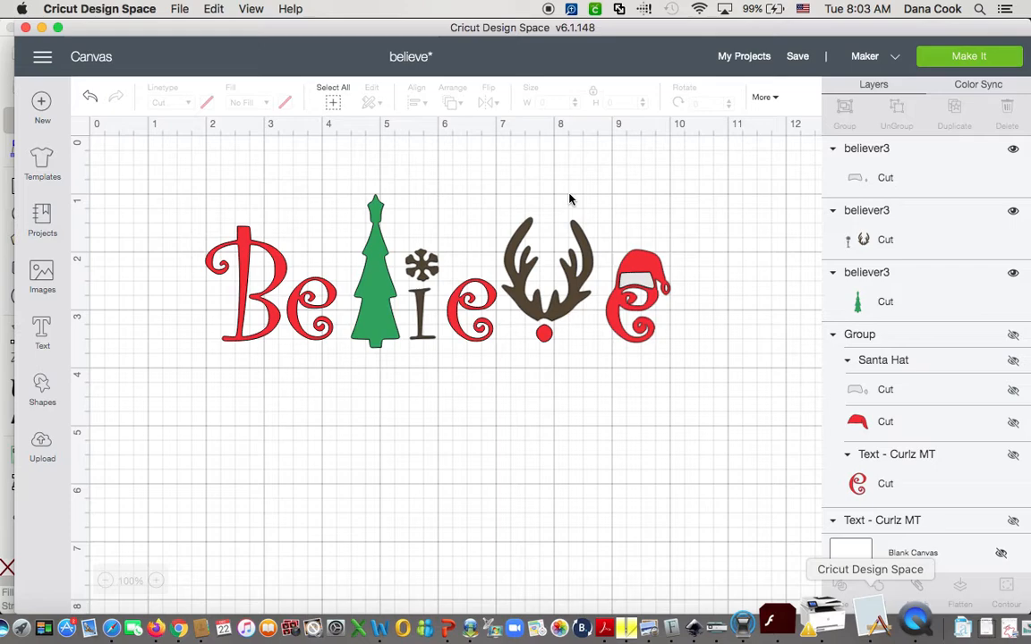
pyautogui.click(42, 444)
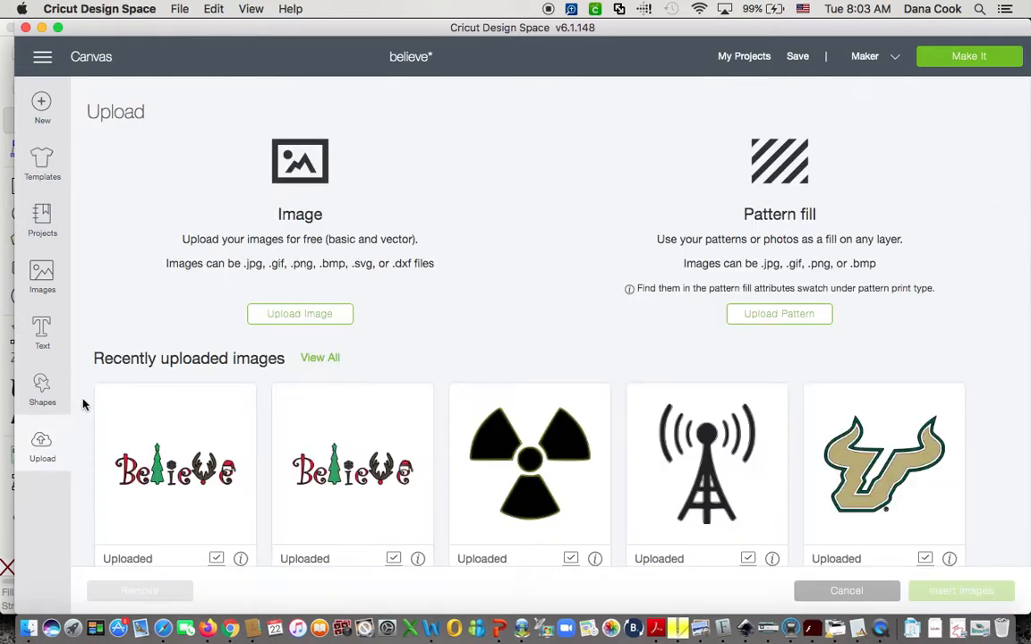
pyautogui.click(292, 315)
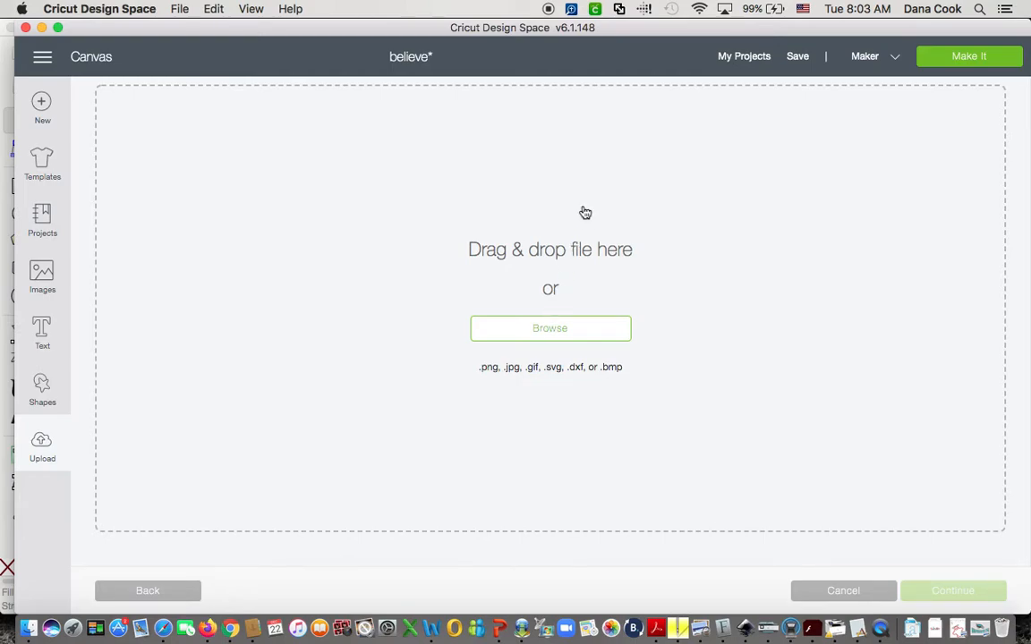
pyautogui.click(559, 329)
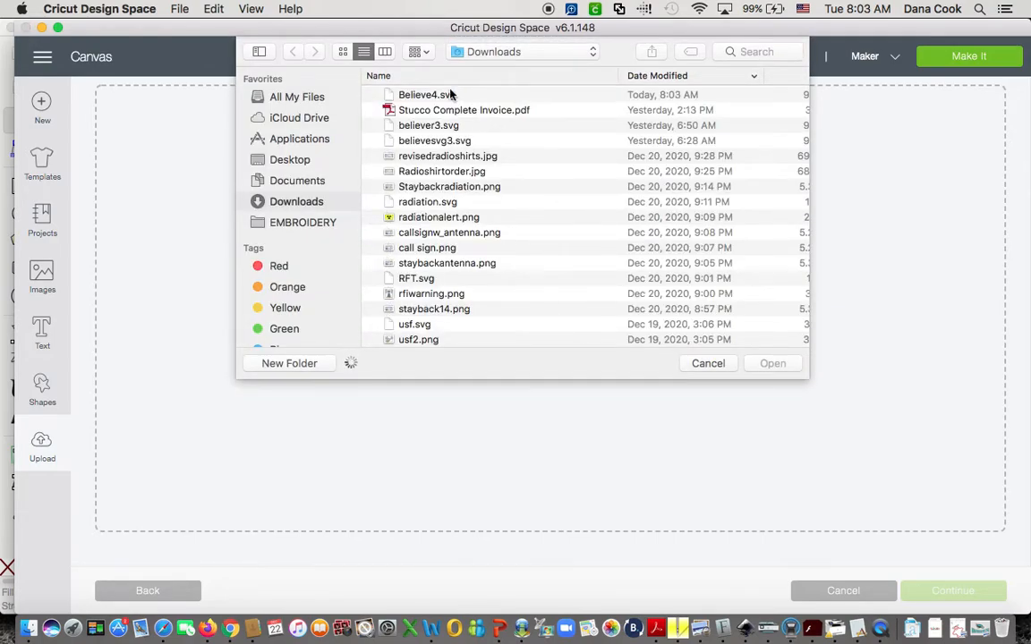
pyautogui.click(452, 94)
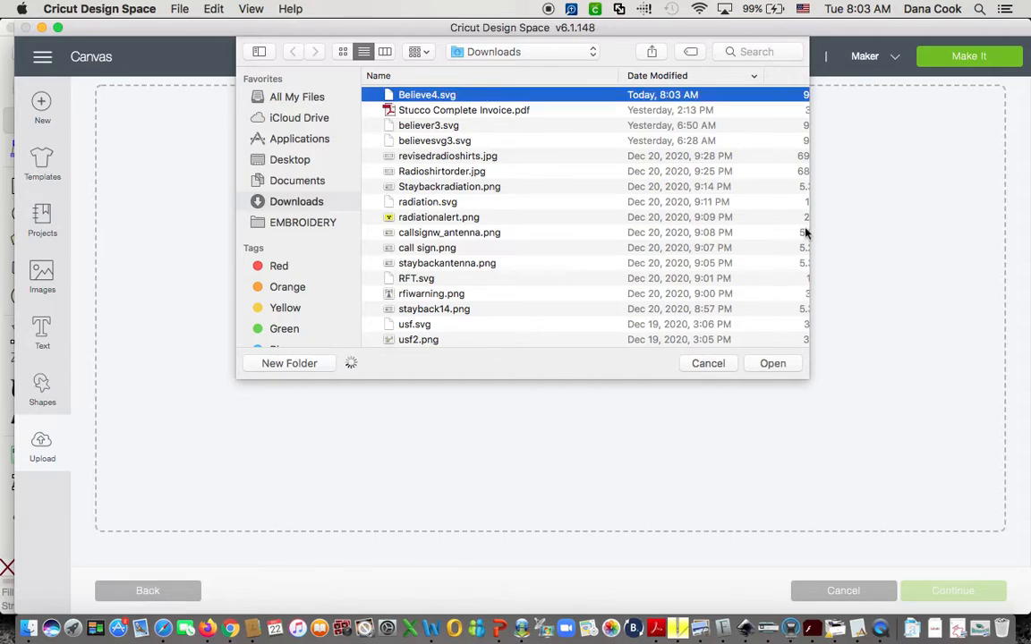
pyautogui.click(780, 367)
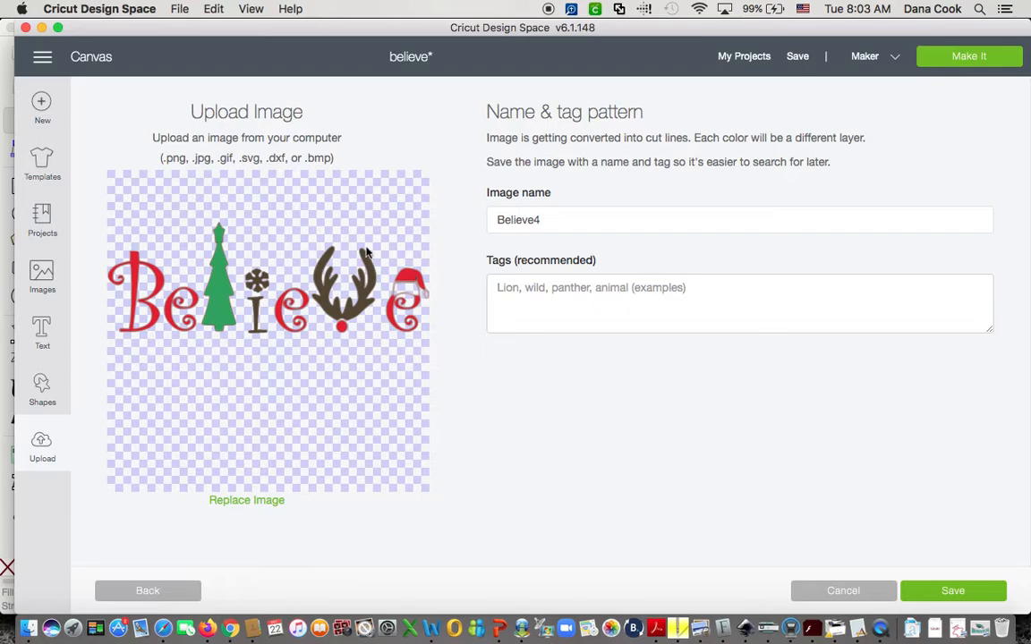
pyautogui.click(941, 596)
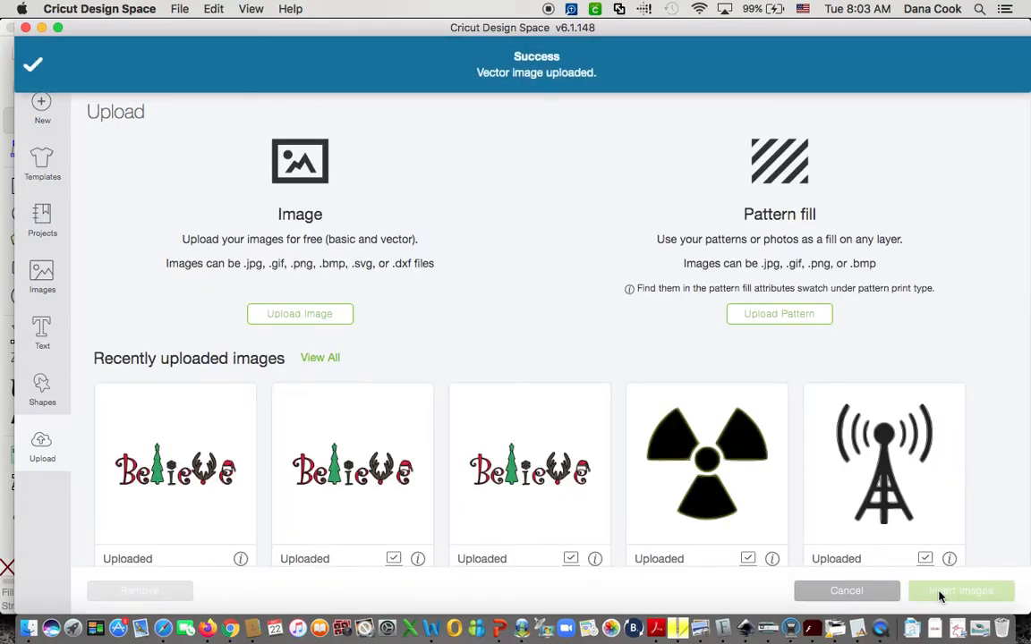
# Insert the uploaded Believe4 image on the canvas, enlarge it to about 7.95 by 2.72 inches and place it below the existing design
pyautogui.click(191, 447)
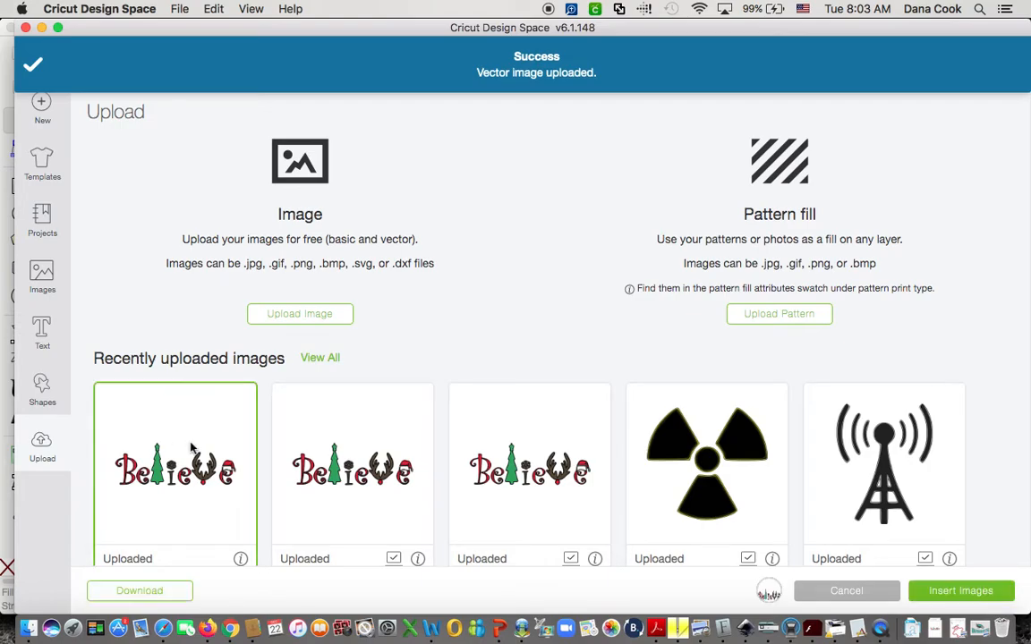
pyautogui.click(966, 594)
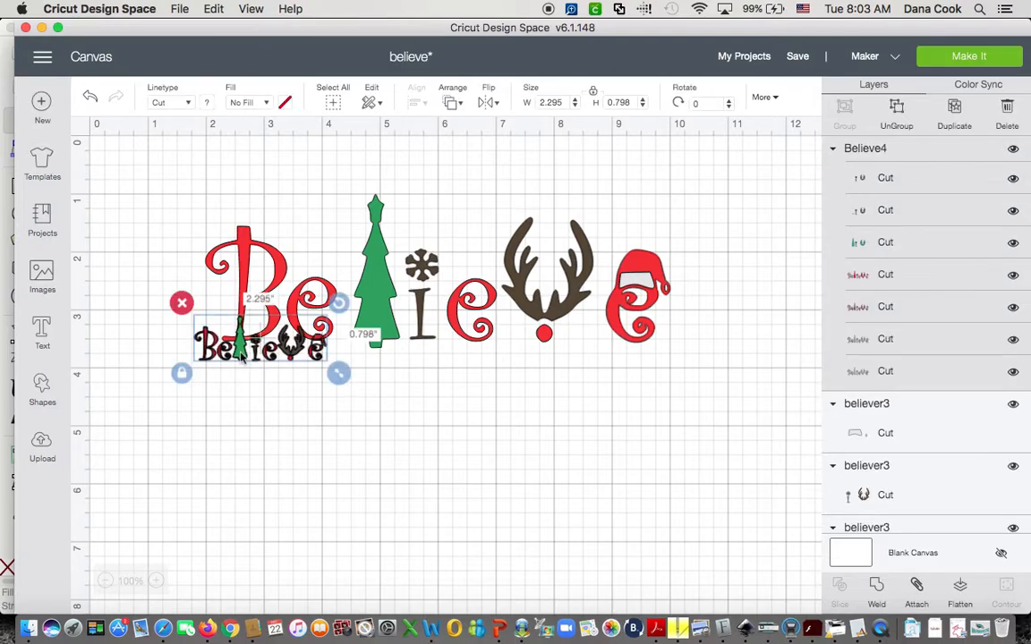
pyautogui.moveTo(338, 373); pyautogui.dragTo(665, 479)
pyautogui.moveTo(514, 434); pyautogui.dragTo(525, 488)
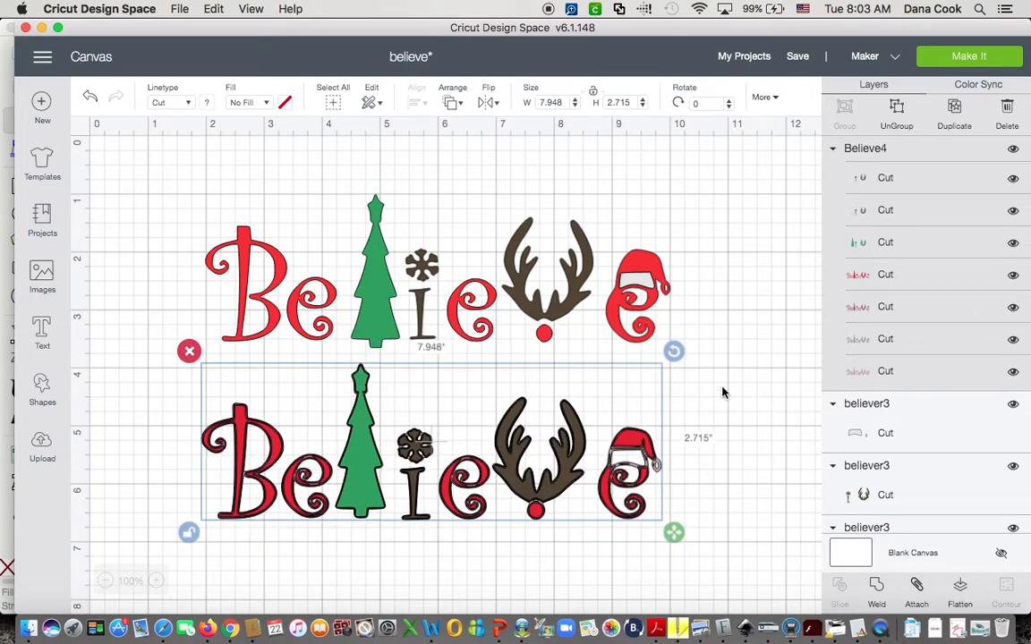
pyautogui.click(789, 395)
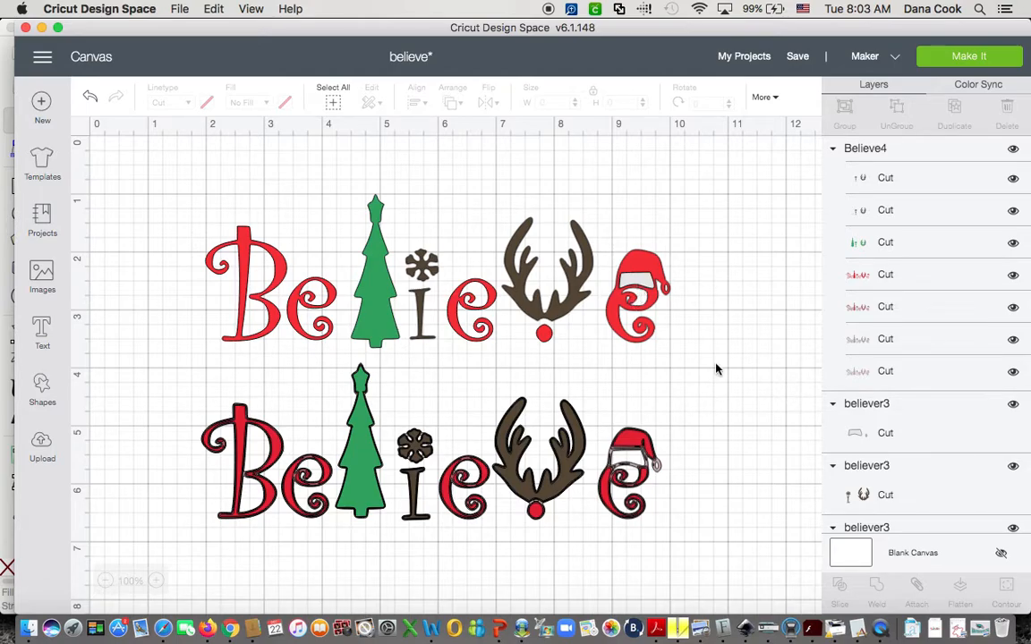
# Ungroup the Believe4 design below the original into separate layers
pyautogui.scroll(-3, 715, 369)
pyautogui.scroll(1, 716, 369)
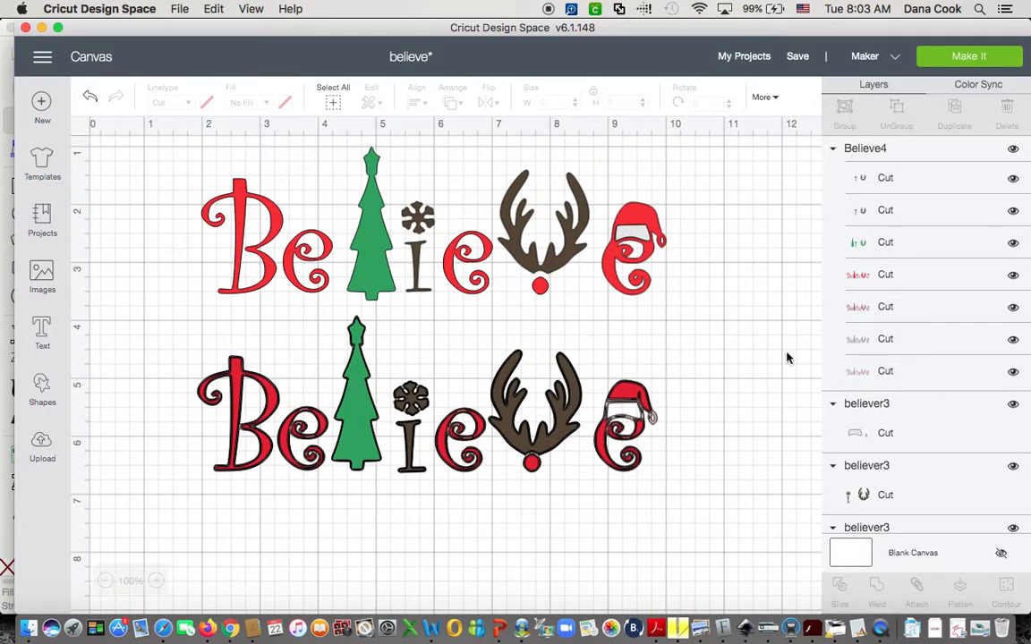
pyautogui.click(560, 461)
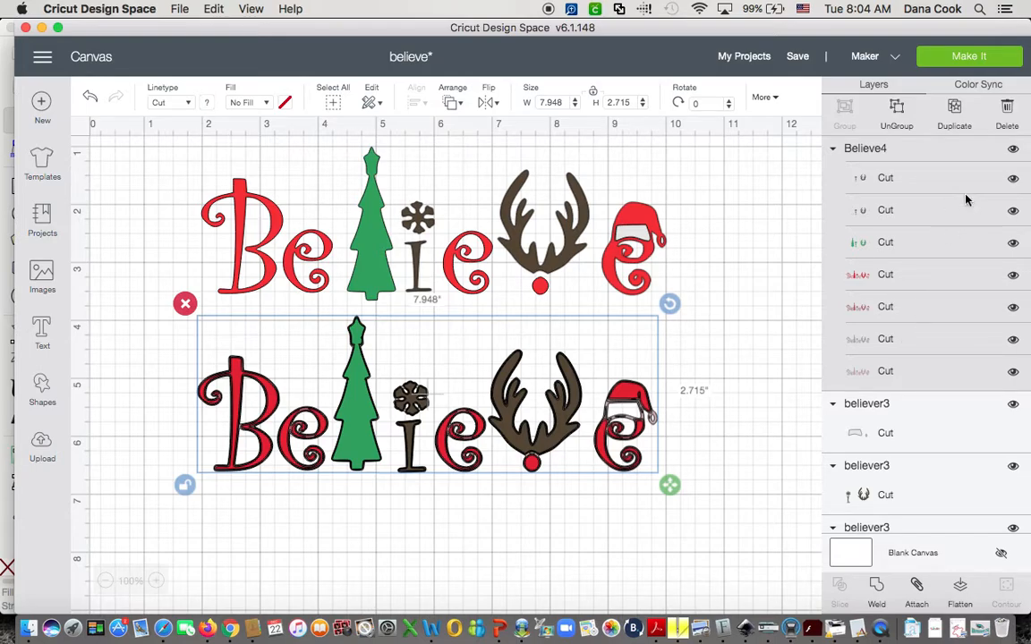
pyautogui.click(897, 115)
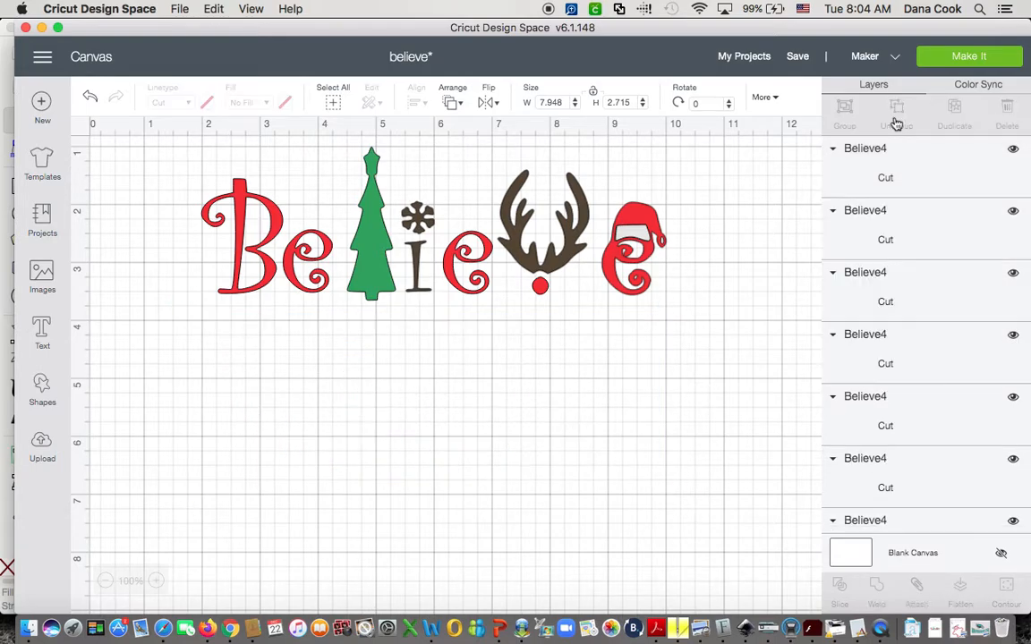
# Move the two brown Believe4 layers off the stacked word, one below it and one to its lower right
pyautogui.scroll(-3, 564, 403)
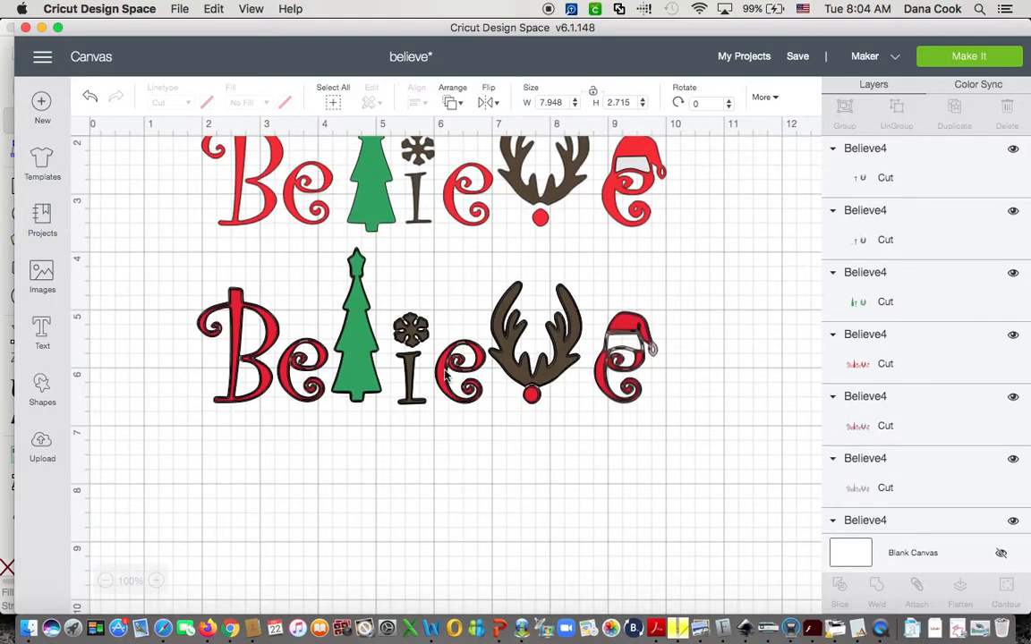
pyautogui.moveTo(445, 376); pyautogui.dragTo(394, 573)
pyautogui.click(425, 383)
pyautogui.moveTo(425, 383); pyautogui.dragTo(766, 503)
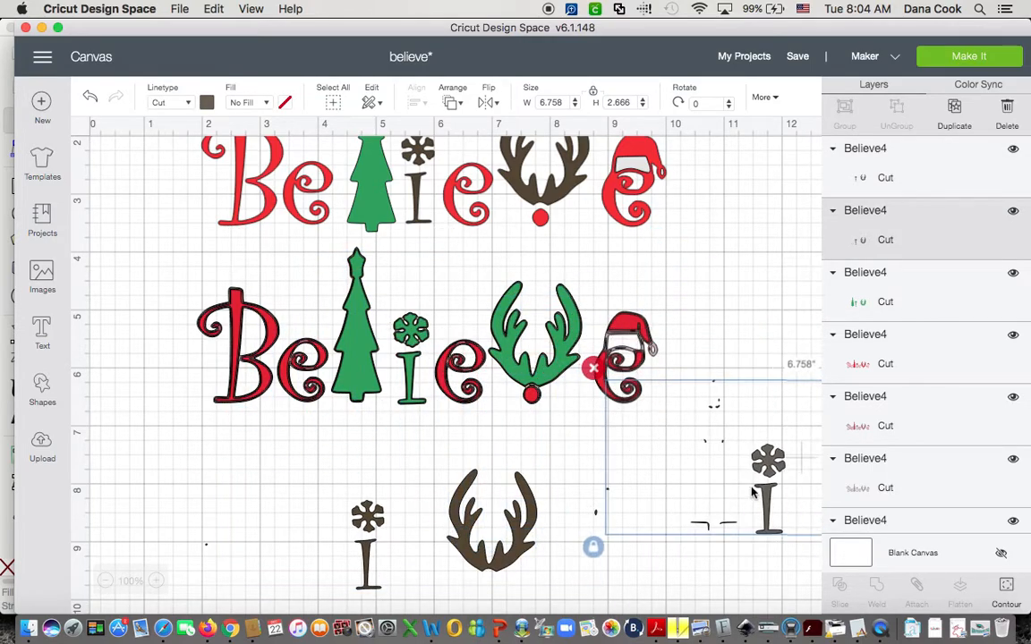
# Move the green, bright red, dark rose and grey Believe4 layers down, clear of the light pink layer
pyautogui.moveTo(468, 423); pyautogui.dragTo(631, 617)
pyautogui.moveTo(480, 369); pyautogui.dragTo(565, 616)
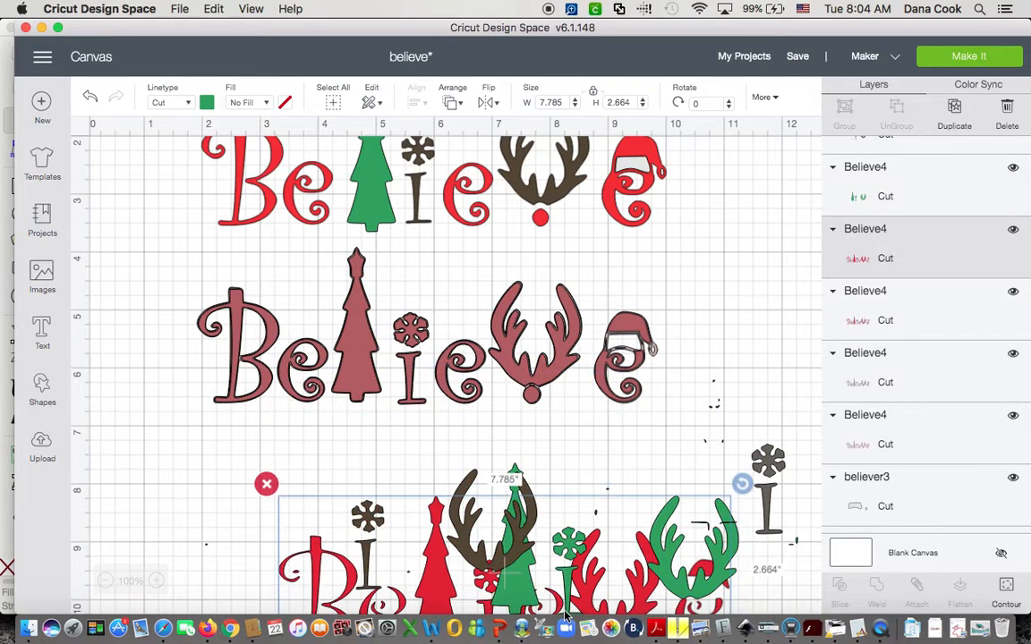
pyautogui.moveTo(438, 285); pyautogui.dragTo(459, 584)
pyautogui.moveTo(465, 394); pyautogui.dragTo(461, 448)
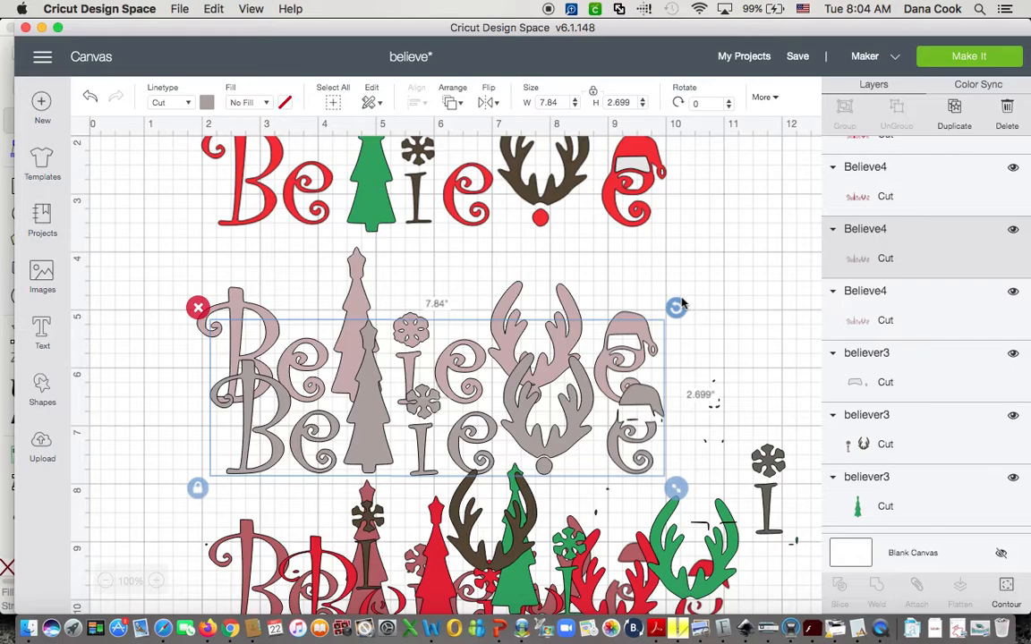
pyautogui.moveTo(564, 404); pyautogui.dragTo(564, 598)
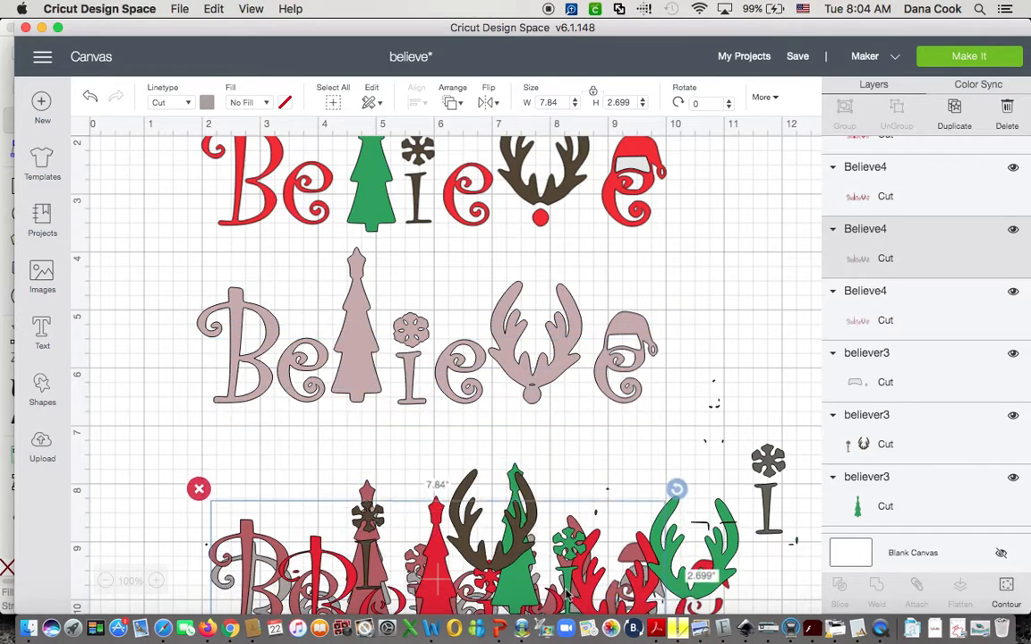
# Reposition the light pink Believe4 layer just beneath the original design without overlapping it
pyautogui.moveTo(624, 353); pyautogui.dragTo(628, 331)
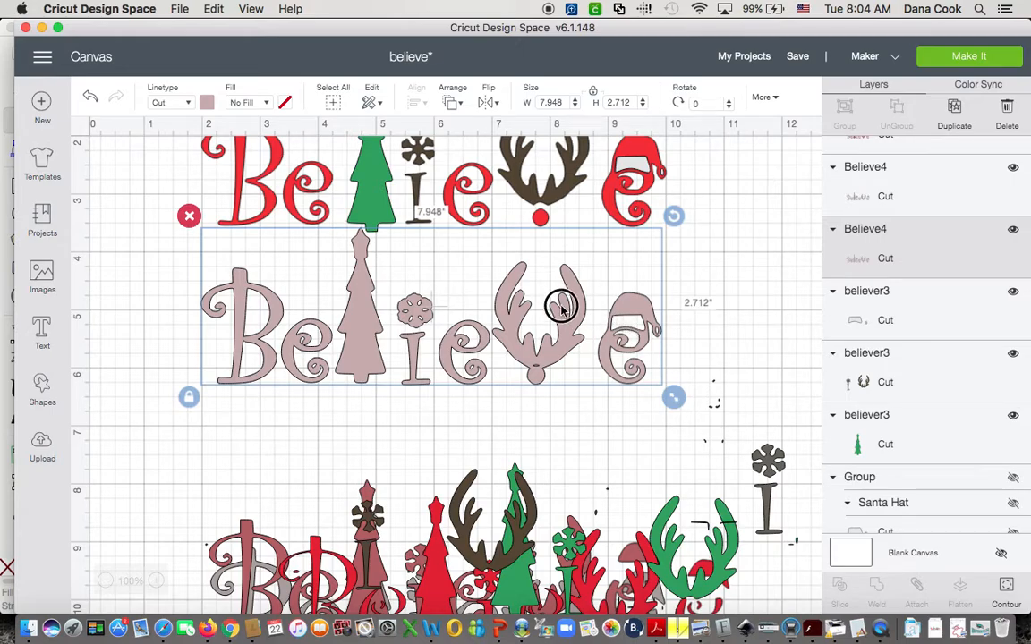
pyautogui.press('Down')
pyautogui.press('Down')
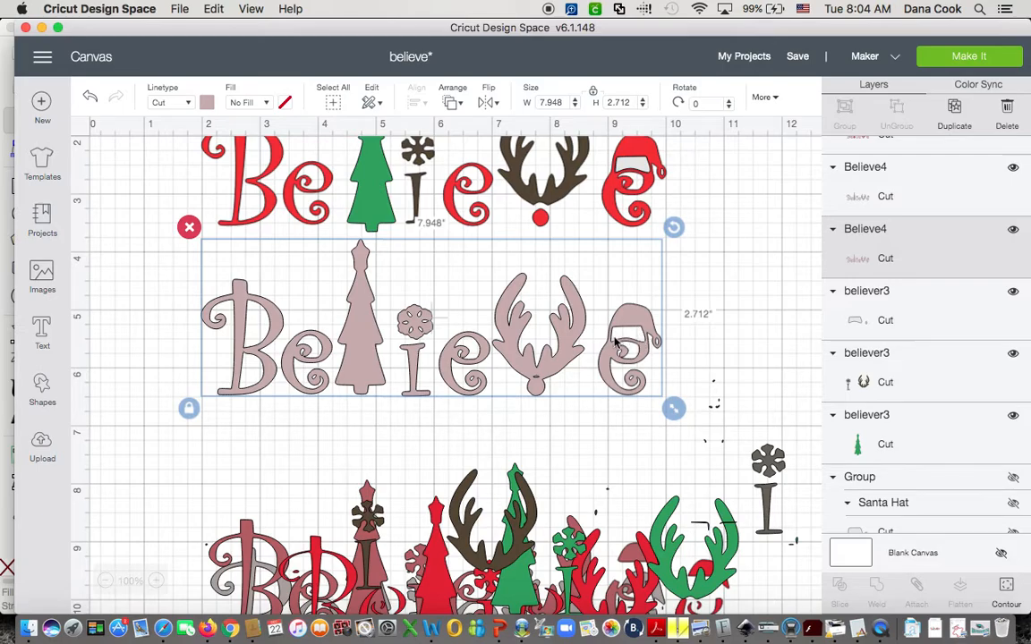
# Move the green and brown layers to the right of the piled layers and delete the bright red layer
pyautogui.scroll(-3, 696, 322)
pyautogui.moveTo(579, 480); pyautogui.dragTo(701, 563)
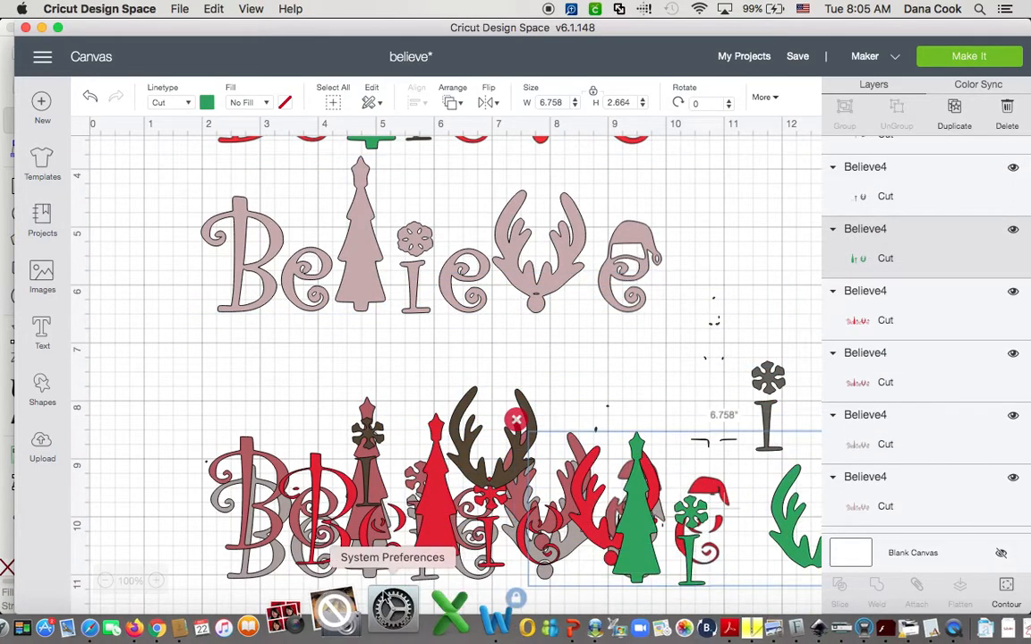
pyautogui.moveTo(419, 390); pyautogui.dragTo(732, 485)
pyautogui.moveTo(442, 499); pyautogui.dragTo(345, 372)
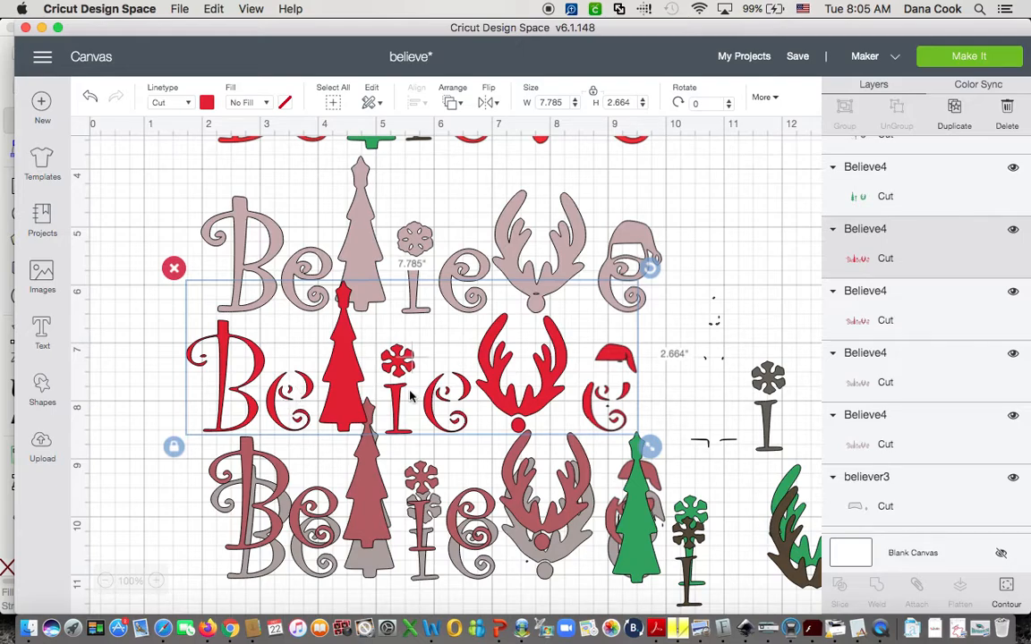
pyautogui.click(172, 270)
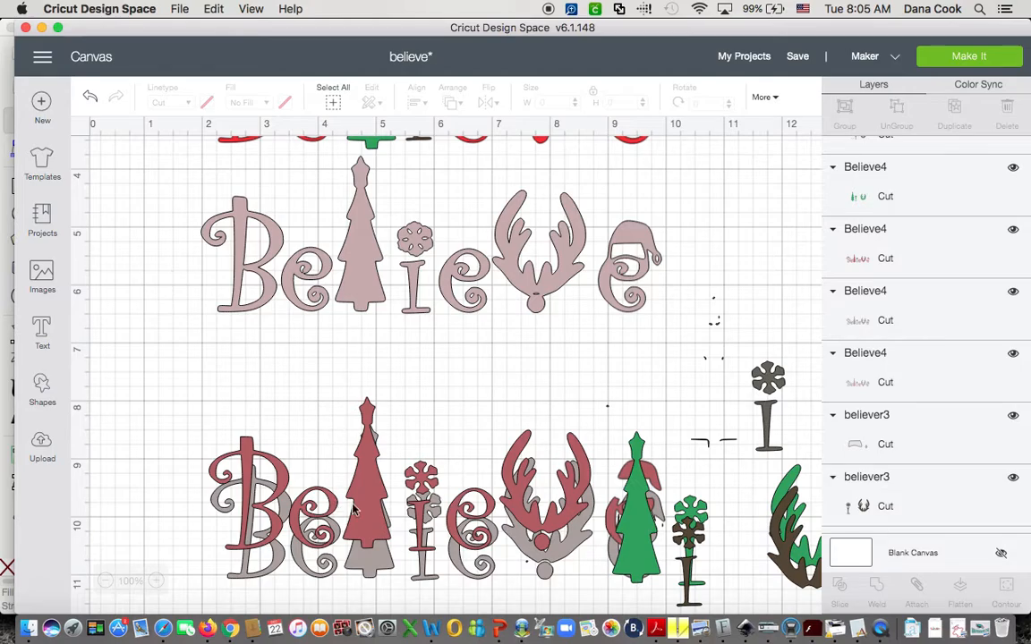
# Separate the dark rose Believe4 layer from the grey one and place it in the clear space below
pyautogui.moveTo(320, 460); pyautogui.dragTo(317, 370)
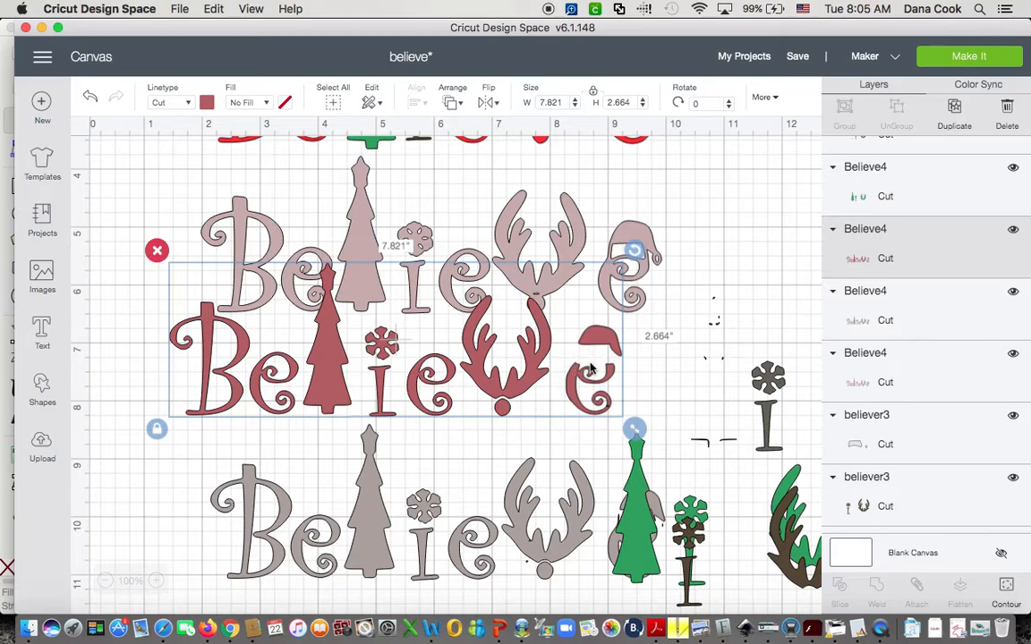
pyautogui.moveTo(253, 319); pyautogui.dragTo(293, 343)
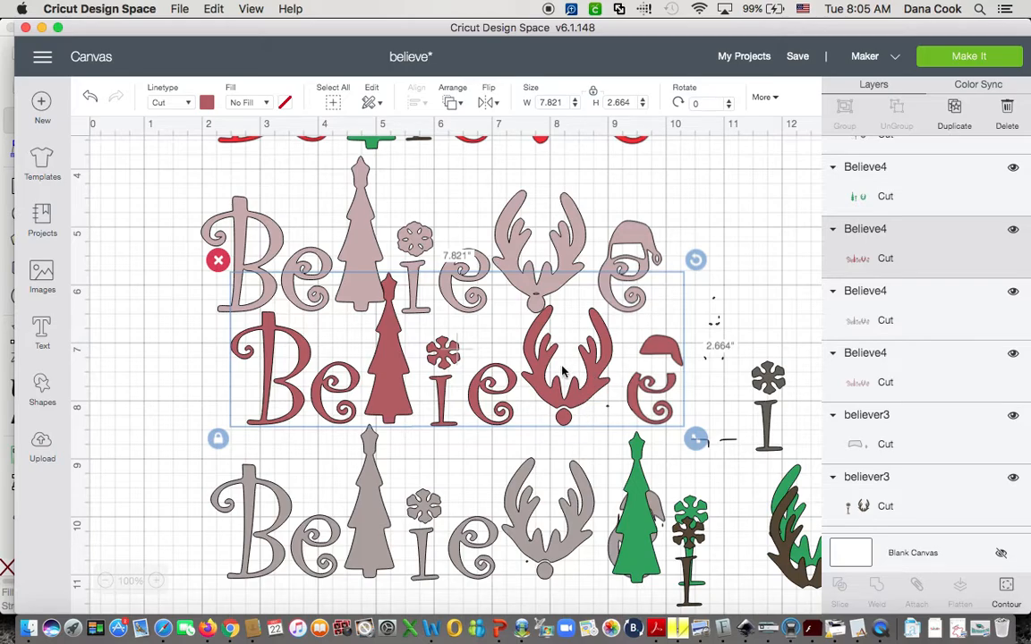
pyautogui.moveTo(580, 398); pyautogui.dragTo(556, 613)
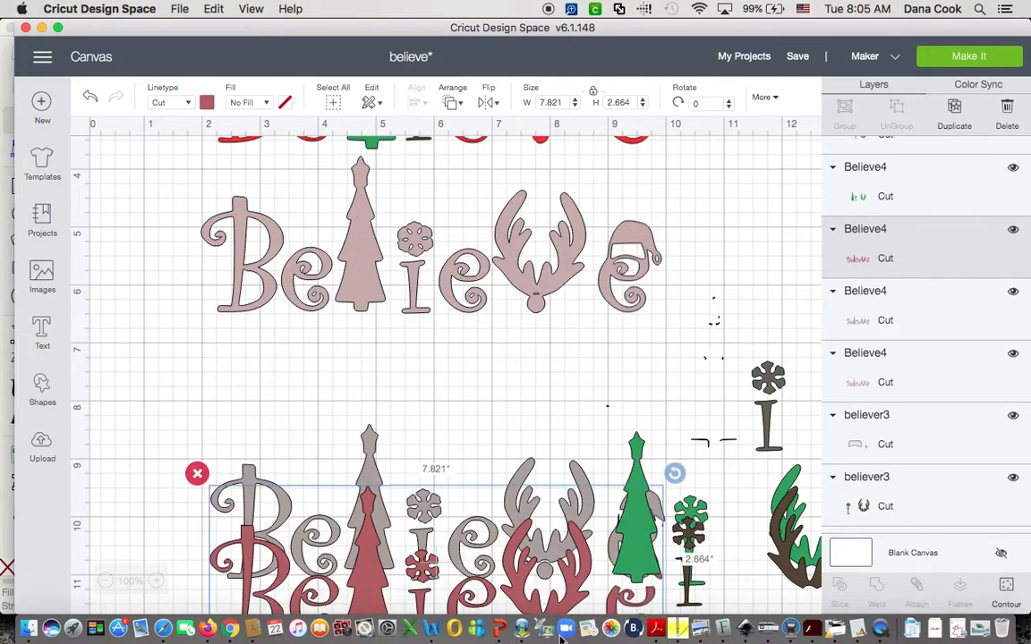
pyautogui.scroll(1, 551, 461)
pyautogui.scroll(1, 552, 460)
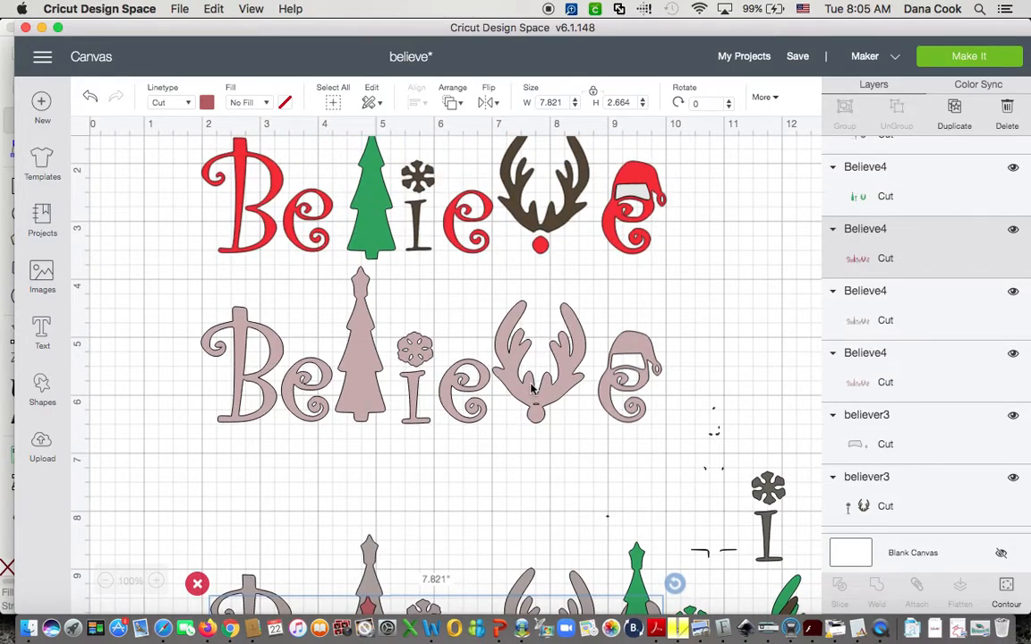
pyautogui.scroll(-2, 537, 394)
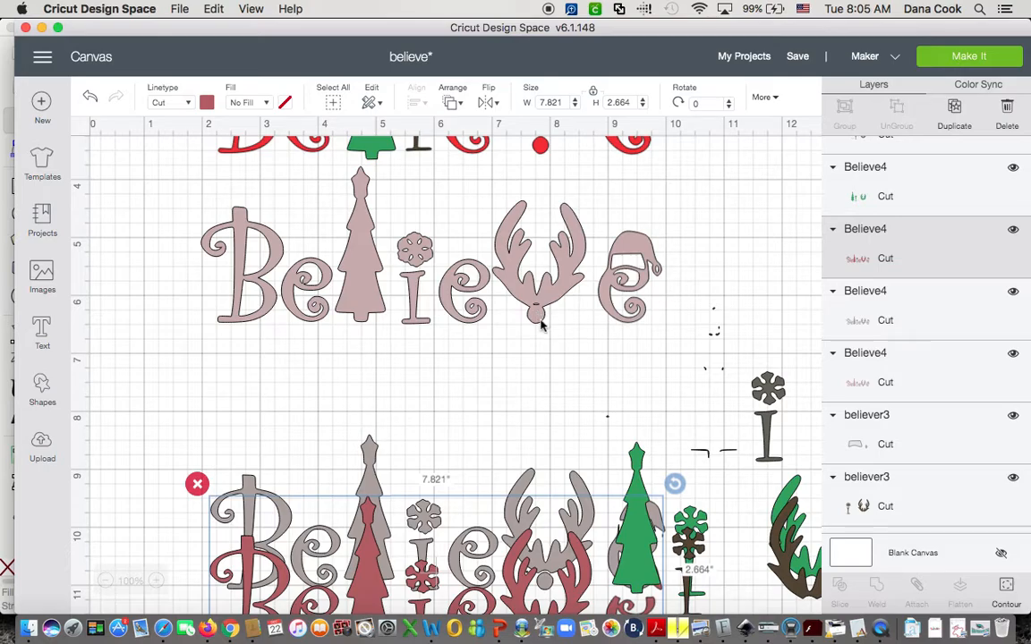
pyautogui.scroll(-3, 540, 326)
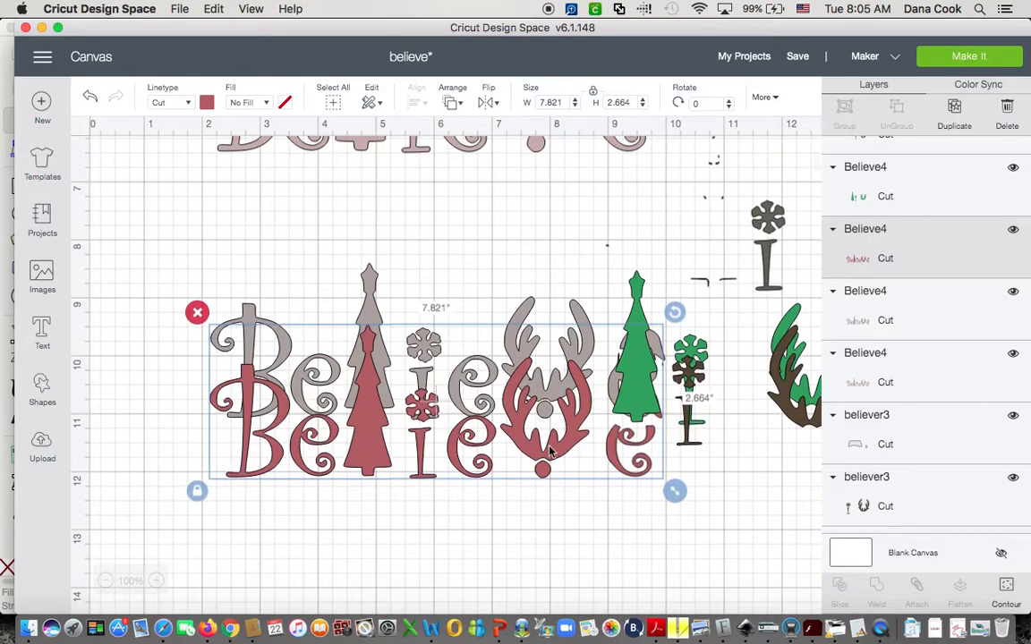
pyautogui.moveTo(551, 451); pyautogui.dragTo(552, 589)
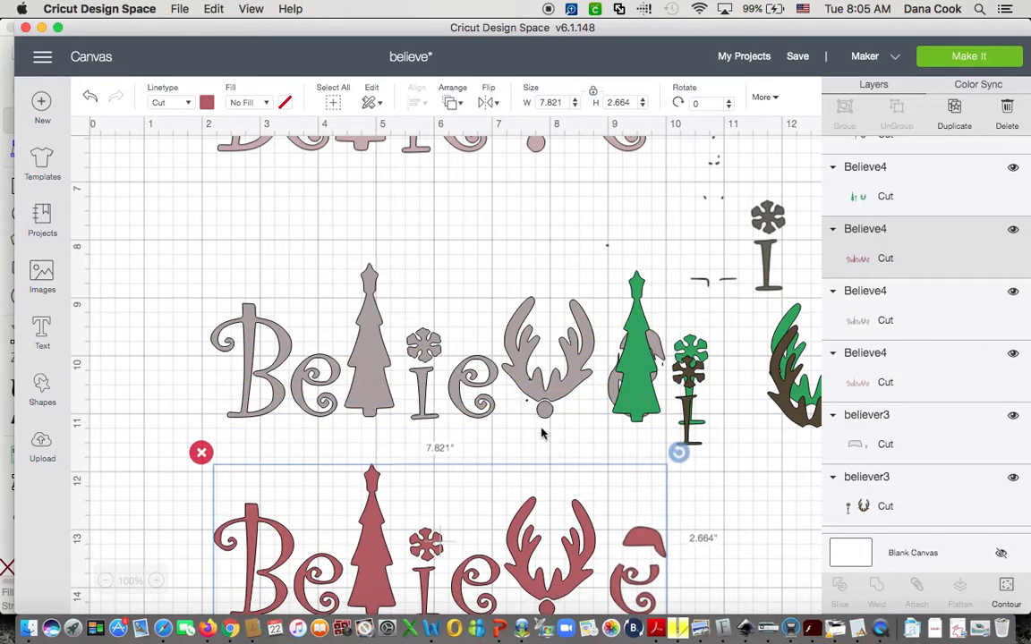
# Open Contour for the light pink Believe4 layer and hide the antler contour
pyautogui.scroll(2, 530, 316)
pyautogui.scroll(2, 530, 316)
pyautogui.click(530, 317)
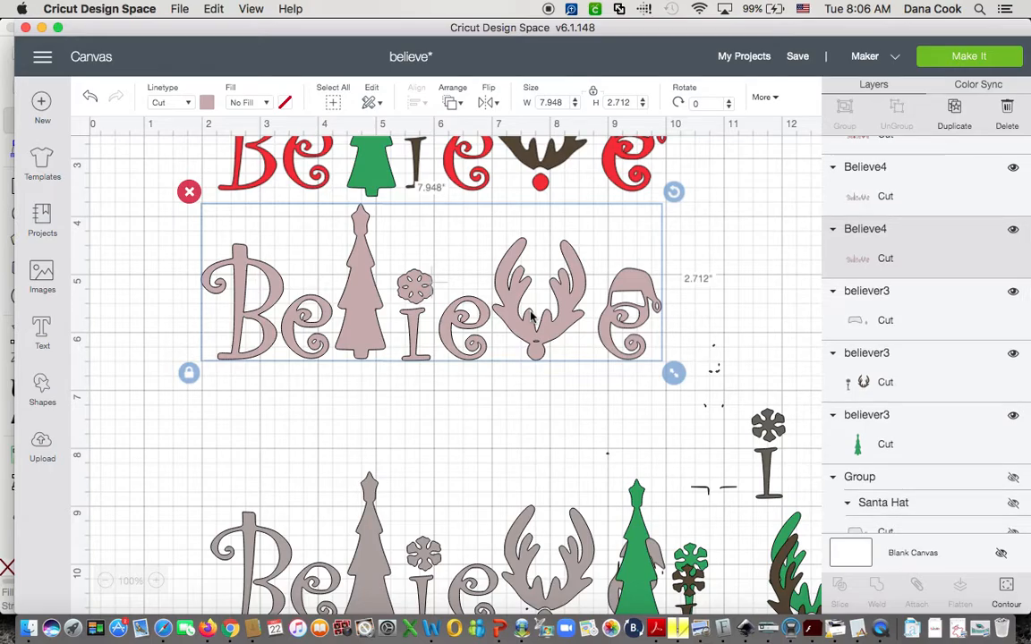
pyautogui.scroll(1, 529, 317)
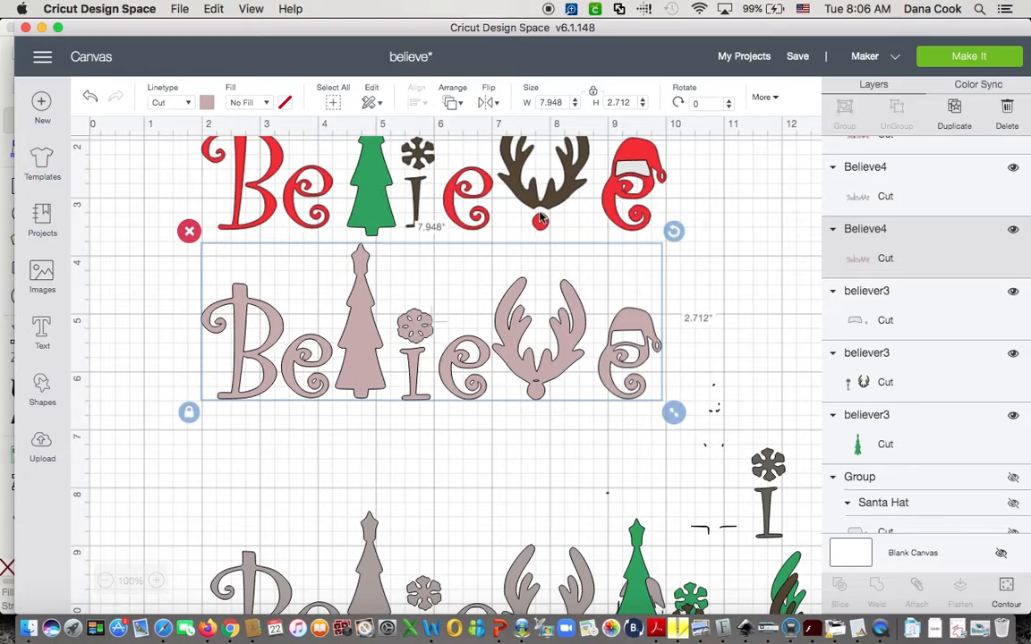
pyautogui.click(1008, 592)
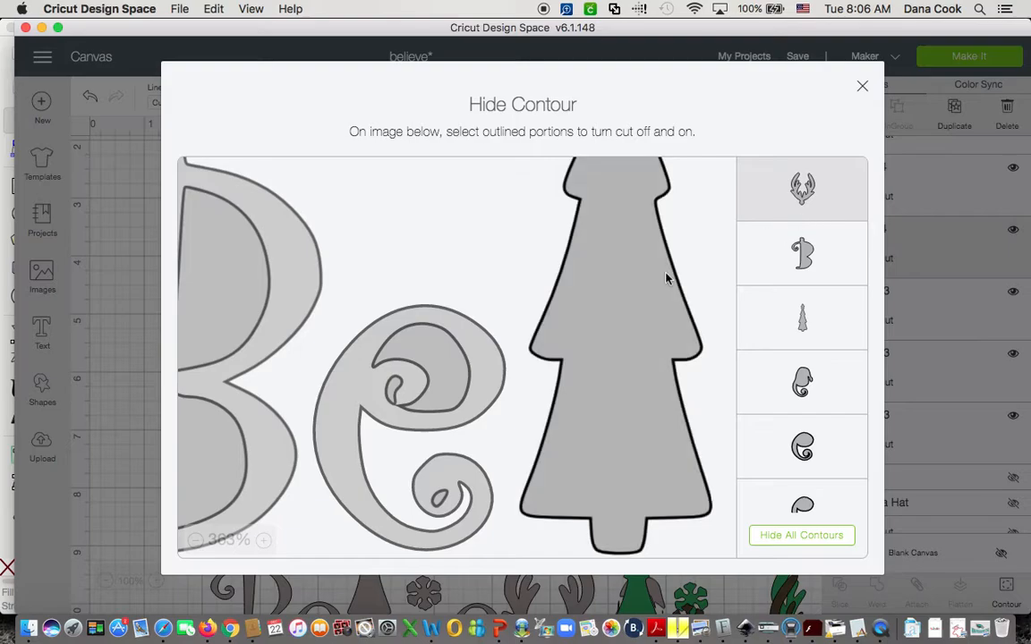
pyautogui.hscroll(-10, 665, 279)
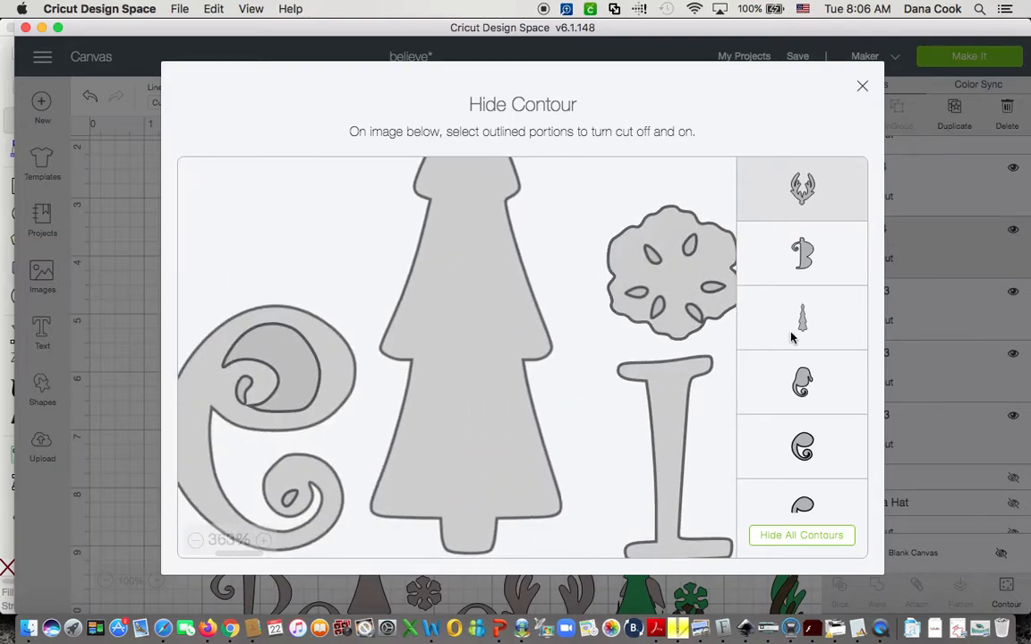
# Hide the contours of the tree, the letter I and the snowflake's outer outline
pyautogui.click(791, 308)
pyautogui.scroll(-1, 791, 337)
pyautogui.scroll(-3, 791, 337)
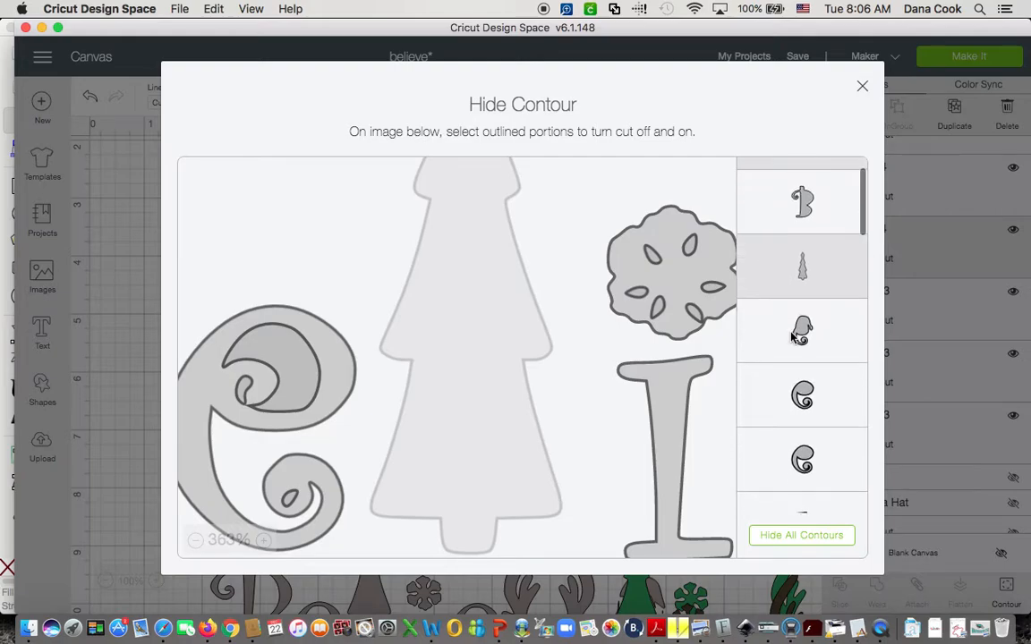
pyautogui.click(801, 413)
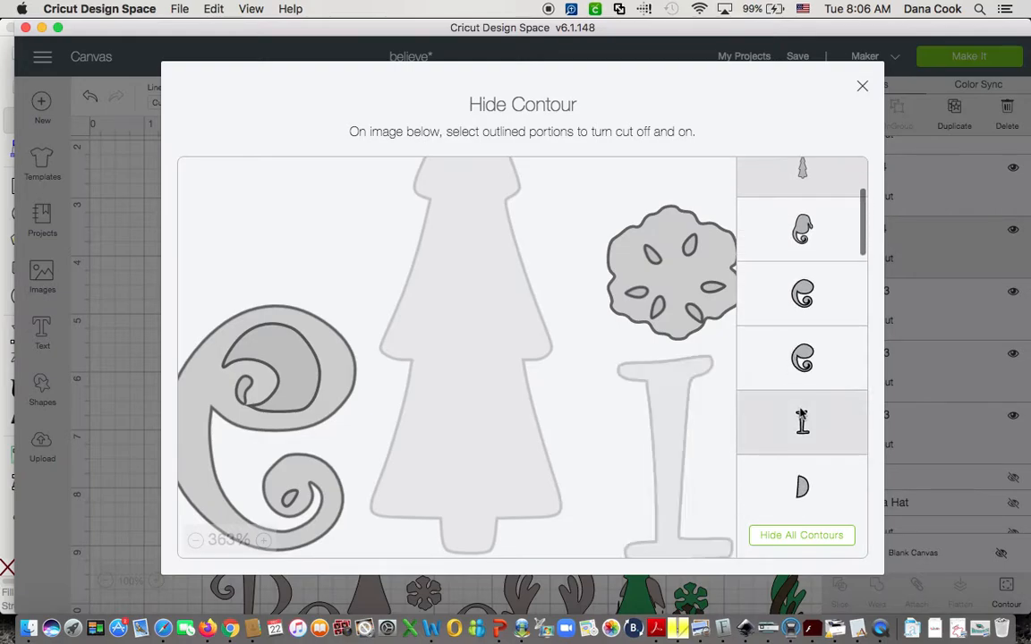
pyautogui.scroll(-3, 802, 416)
pyautogui.click(801, 418)
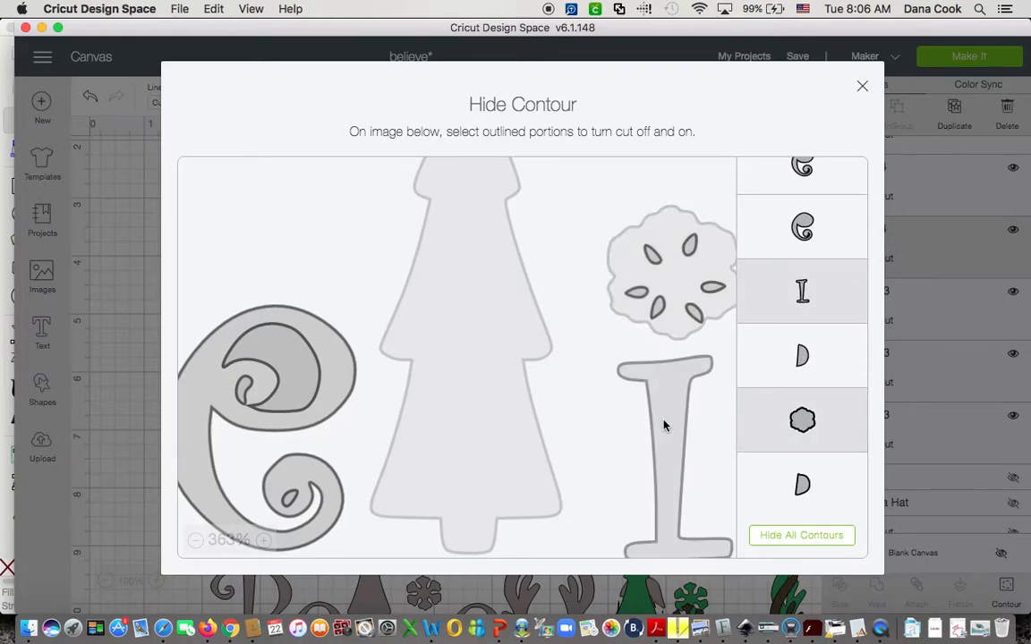
# Toggle the second D-shaped contour off and on again to identify it as the lower opening of the B
pyautogui.hscroll(3, 662, 423)
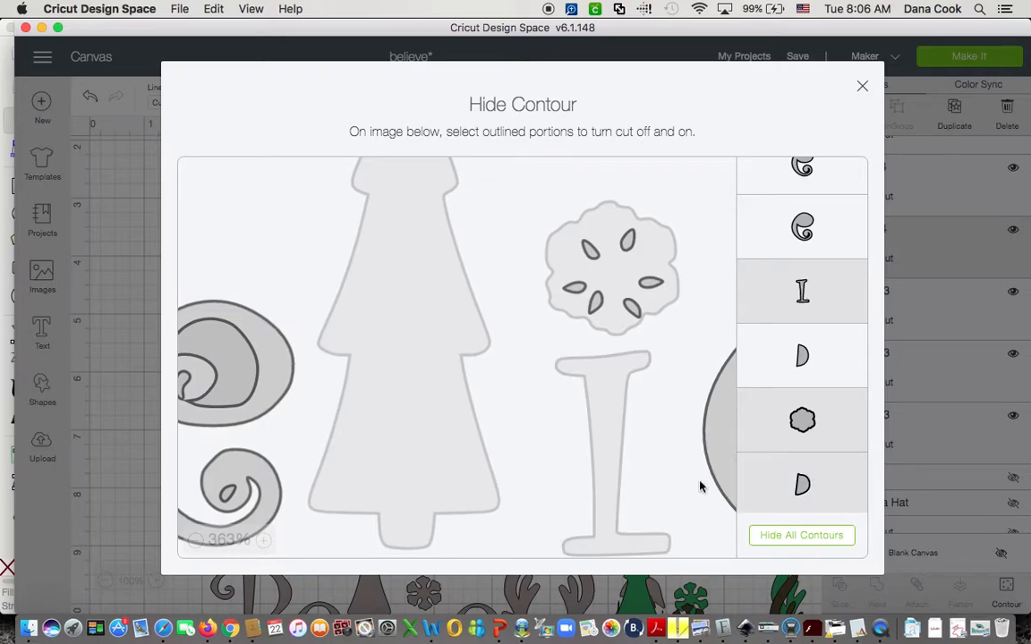
pyautogui.hscroll(5, 621, 421)
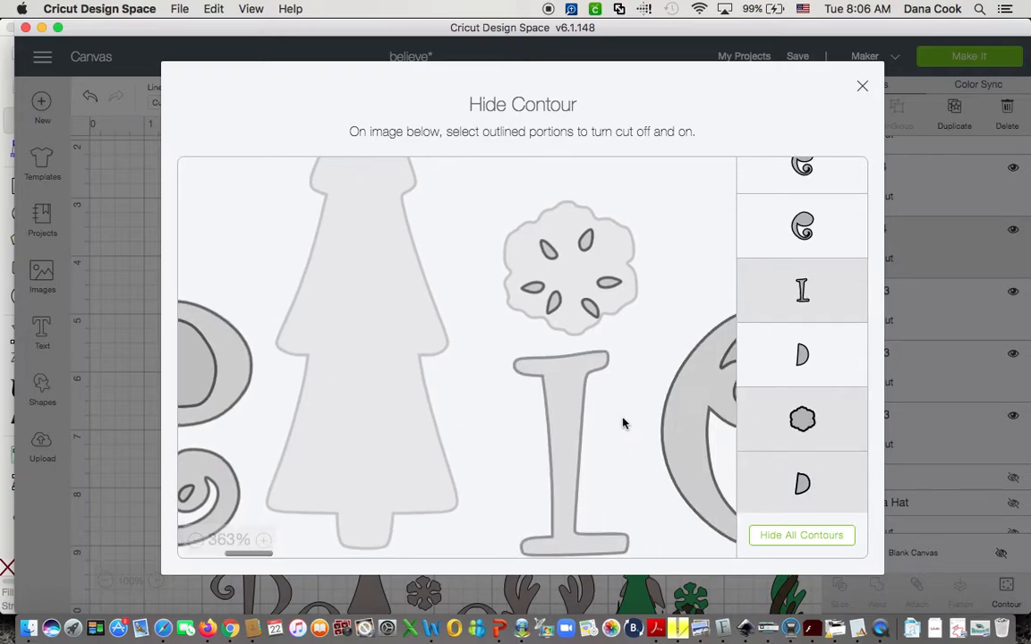
pyautogui.hscroll(5, 624, 423)
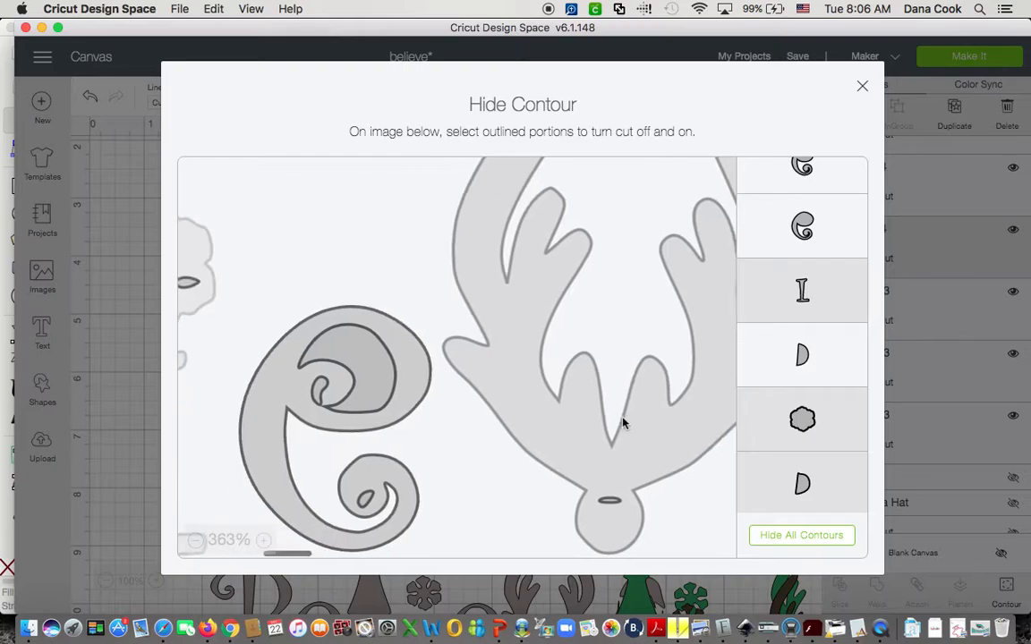
pyautogui.hscroll(-5, 624, 423)
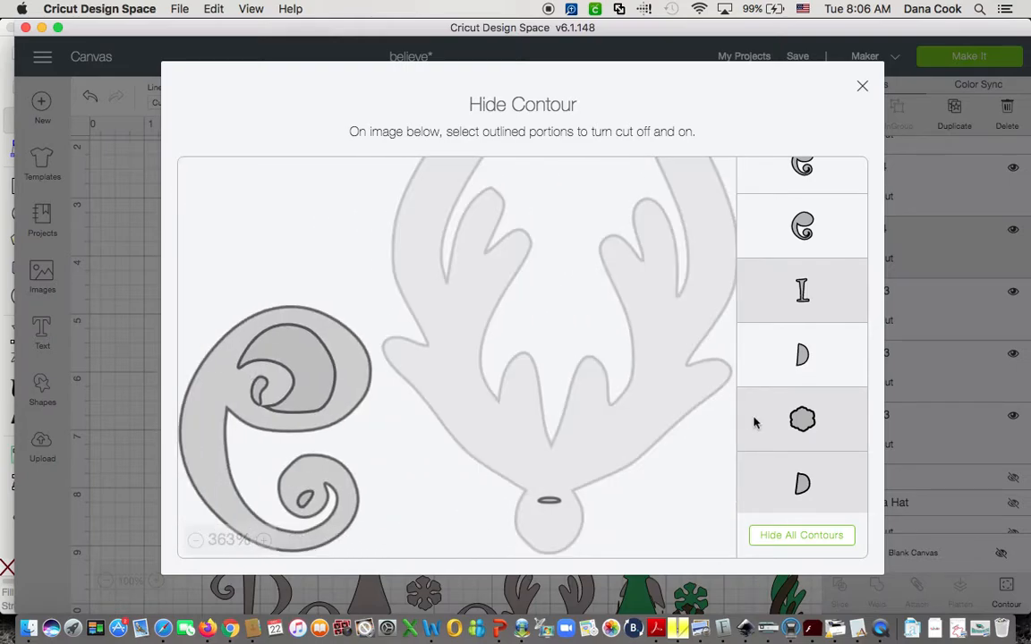
pyautogui.hscroll(-10, 573, 447)
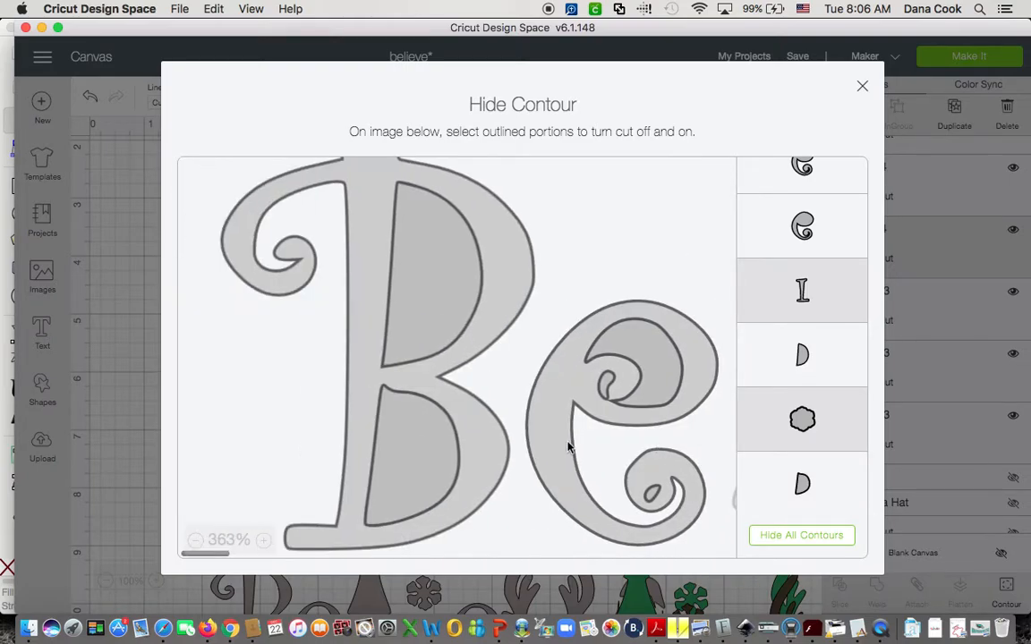
pyautogui.click(815, 498)
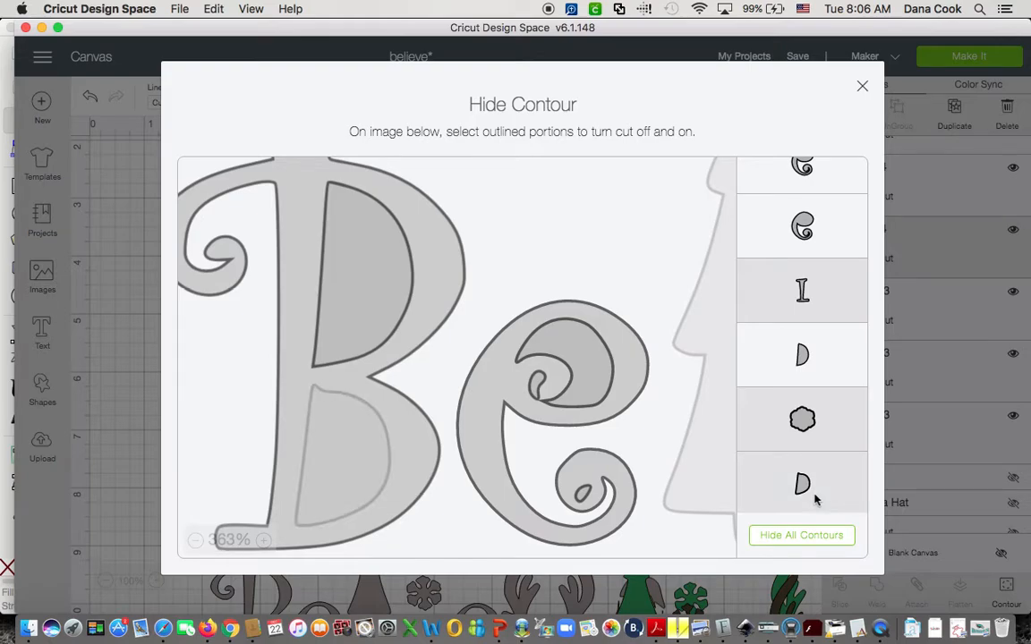
pyautogui.click(815, 499)
# Hide the small teardrop contours inside the snowflake of the light pink layer
pyautogui.scroll(-2, 828, 376)
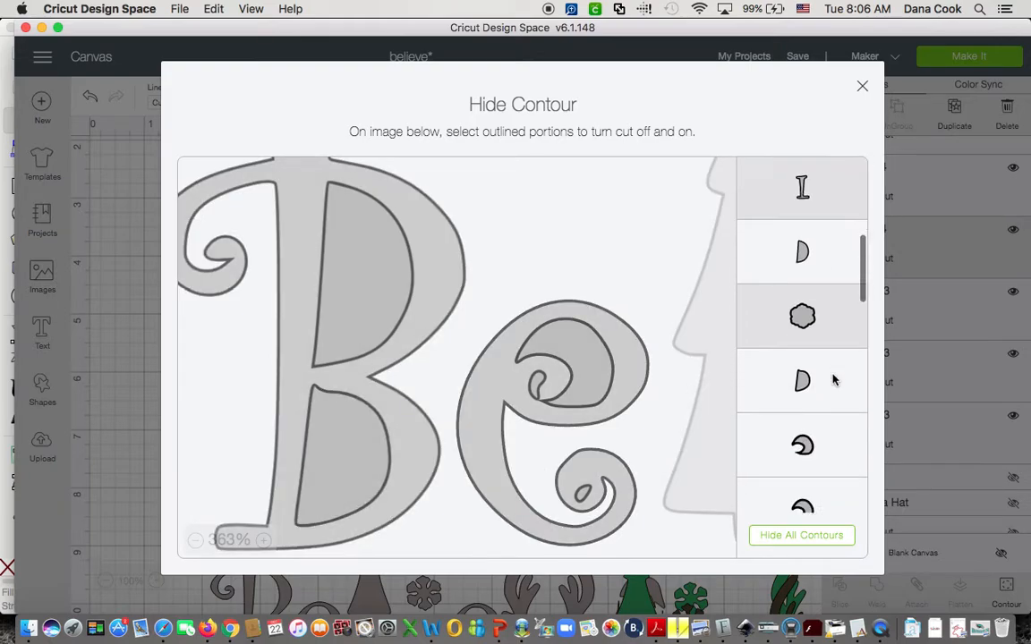
pyautogui.scroll(-1, 833, 380)
pyautogui.hscroll(10, 637, 410)
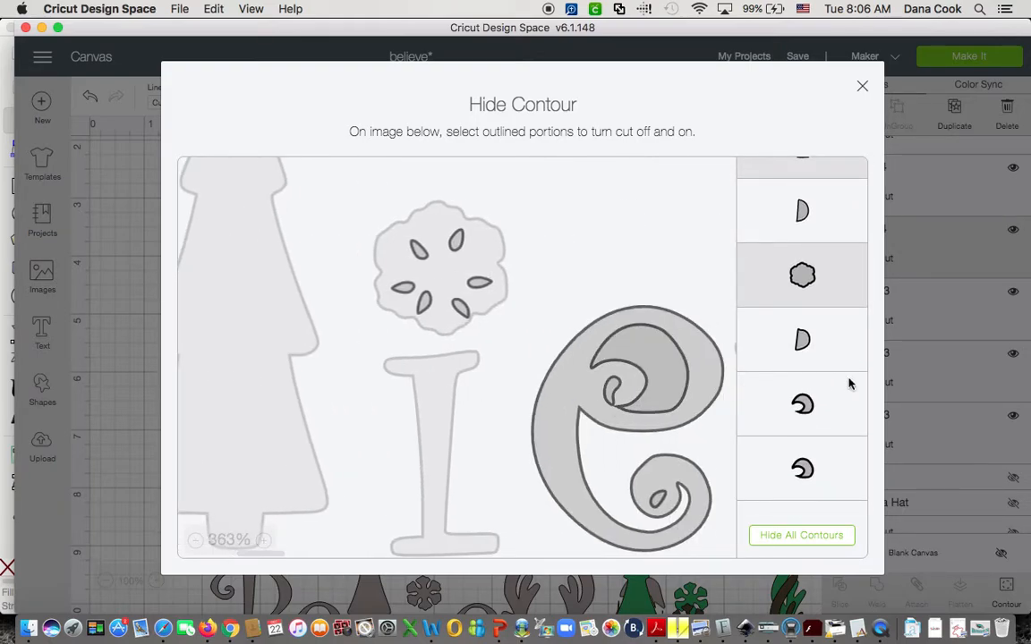
pyautogui.scroll(-2, 799, 466)
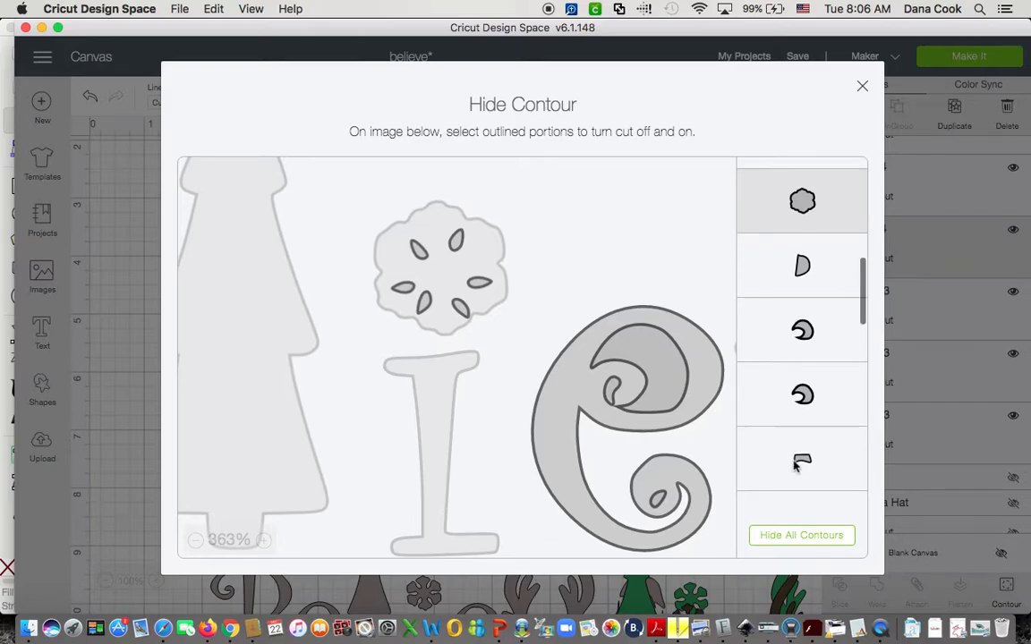
pyautogui.scroll(-1, 811, 389)
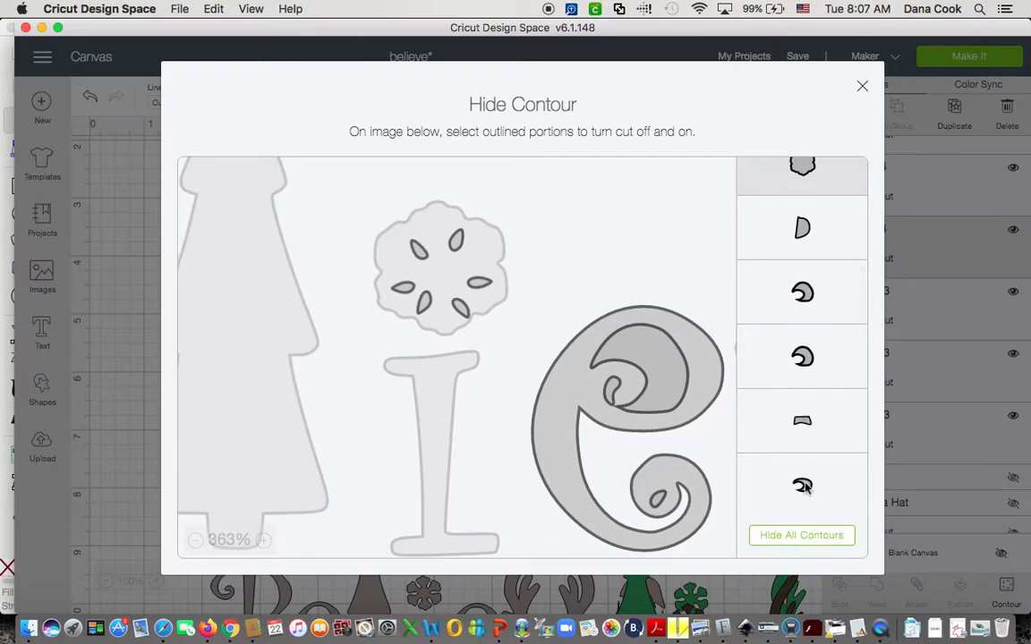
pyautogui.scroll(-3, 804, 485)
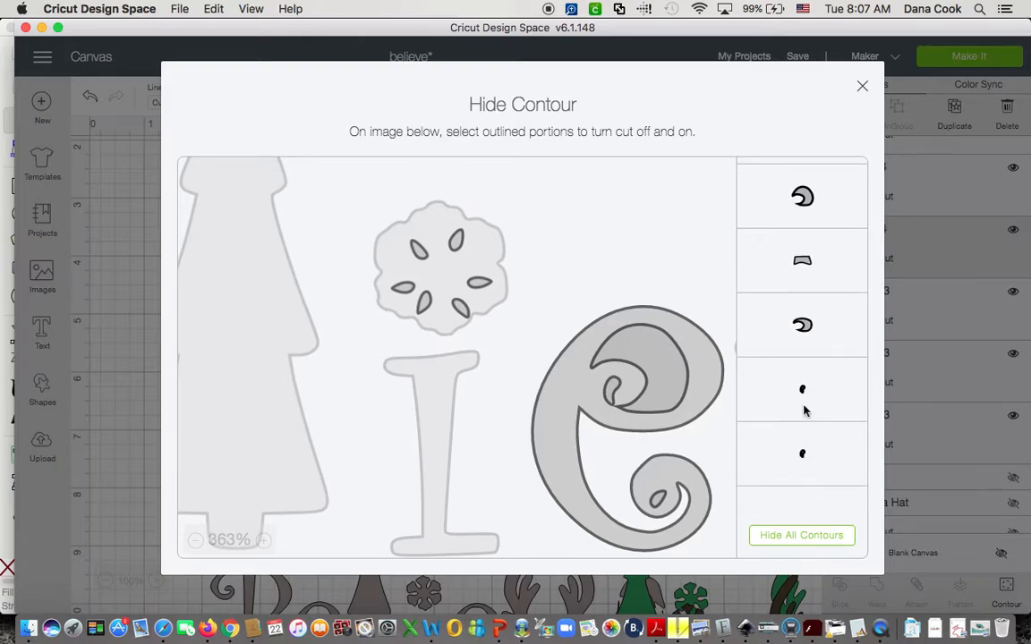
pyautogui.scroll(-5, 803, 411)
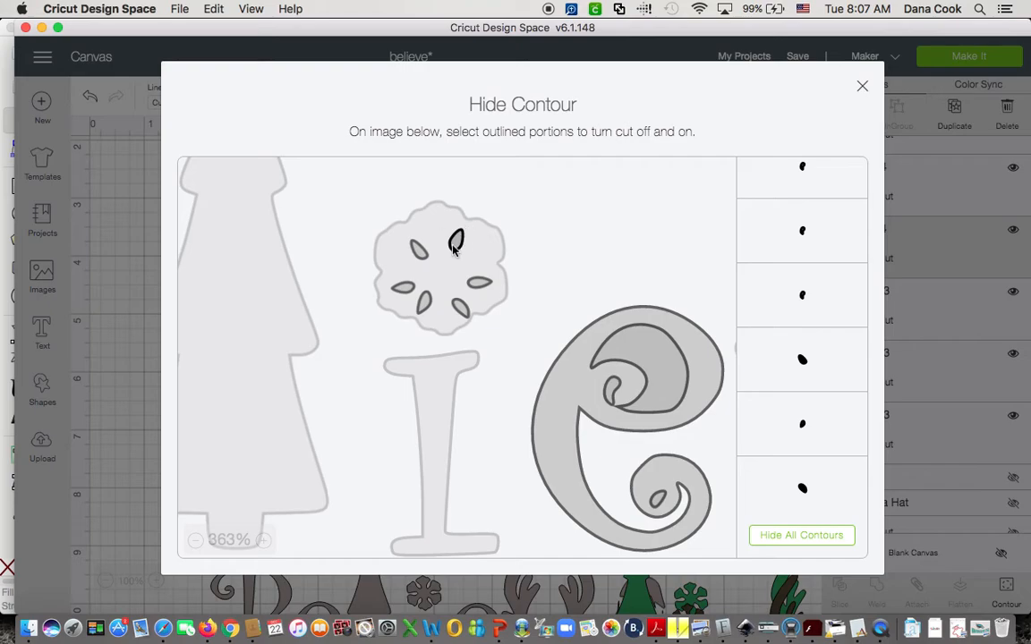
pyautogui.click(462, 308)
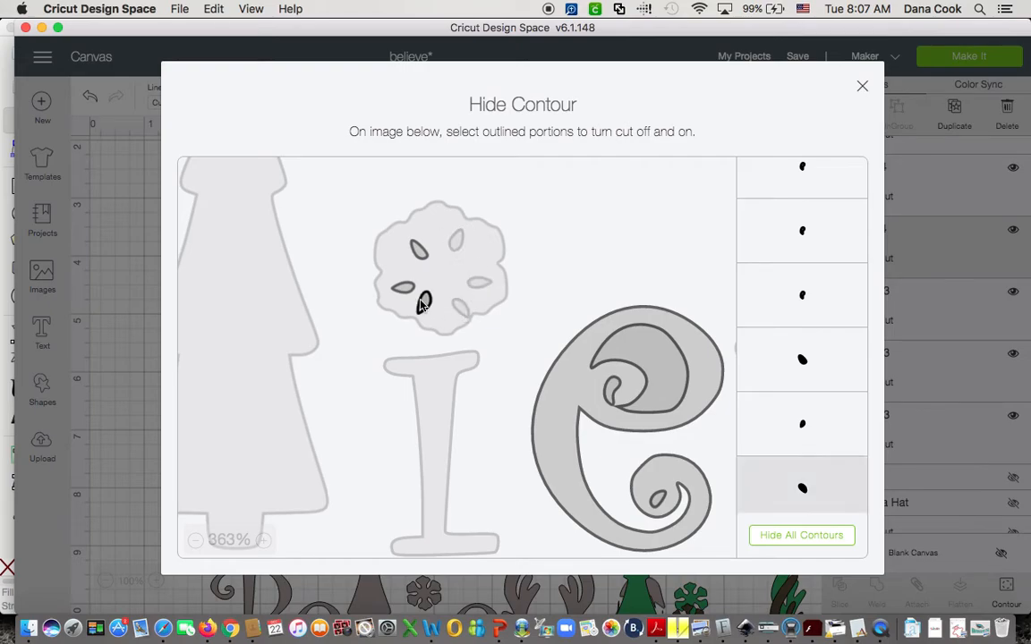
pyautogui.click(418, 250)
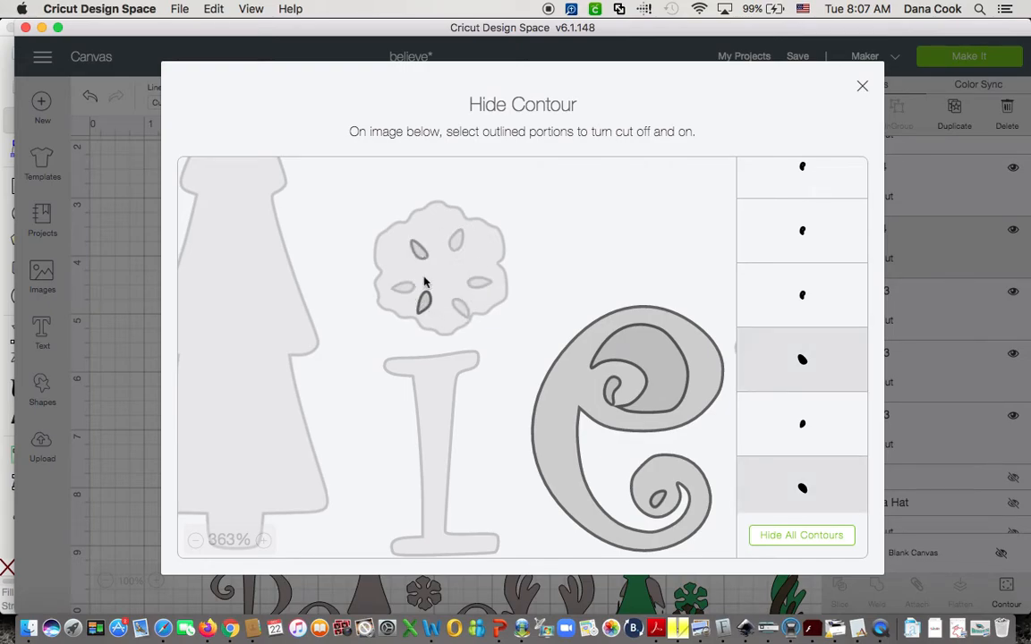
pyautogui.click(421, 297)
# Hide the small oval contour inside the reindeer nose, check the remaining letters and close the contour editor
pyautogui.hscroll(10, 506, 380)
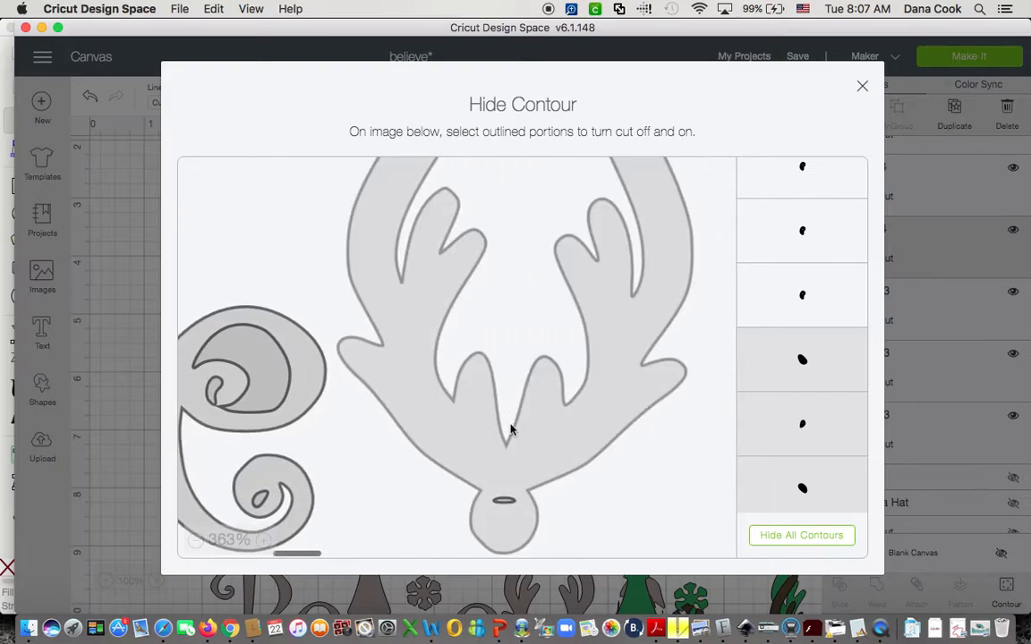
pyautogui.hscroll(5, 637, 444)
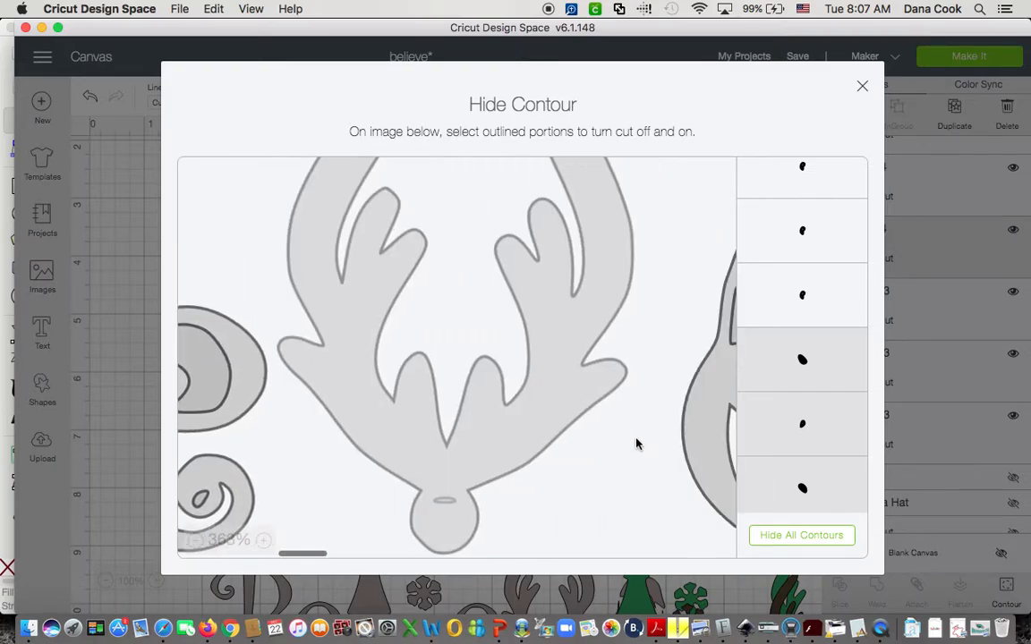
pyautogui.hscroll(-10, 637, 444)
pyautogui.hscroll(-10, 637, 444)
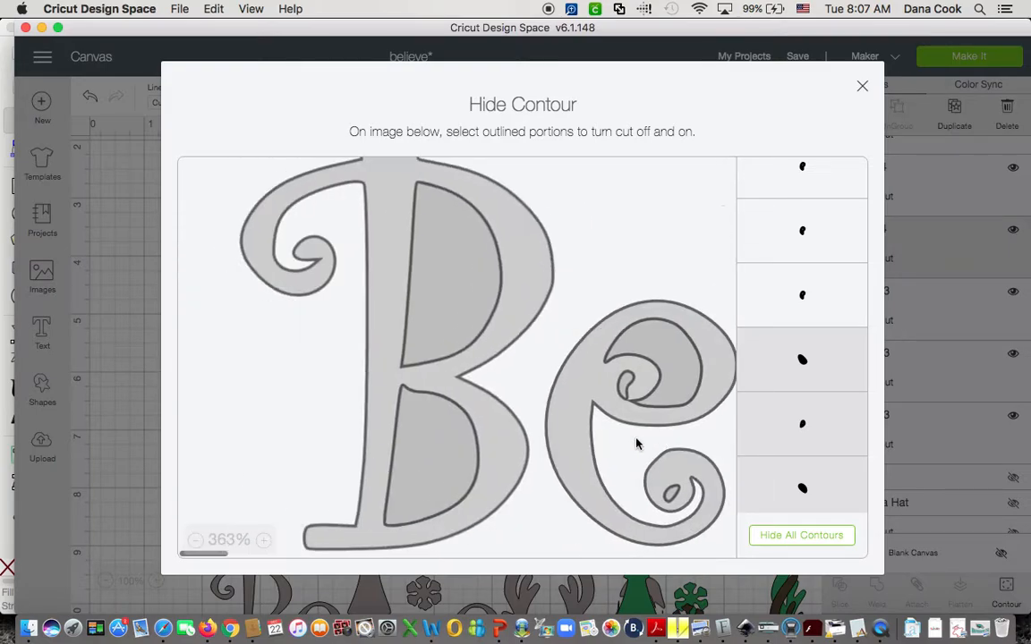
pyautogui.click(861, 90)
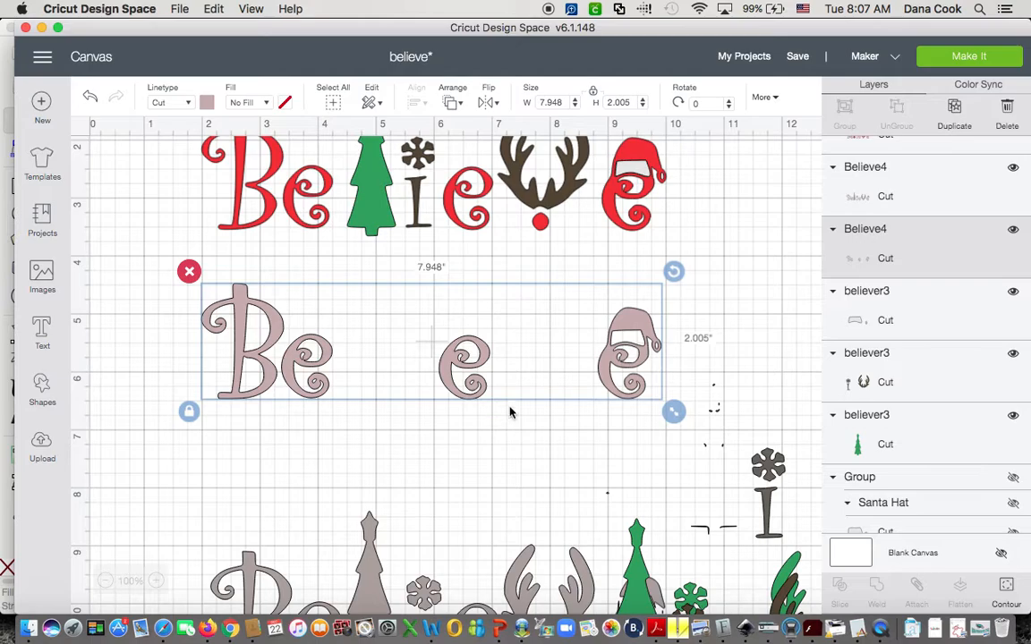
# Move the brown snowflake, I and antlers layer below the light pink letters and shift the grey Believe4 layer farther down
pyautogui.scroll(-5, 726, 553)
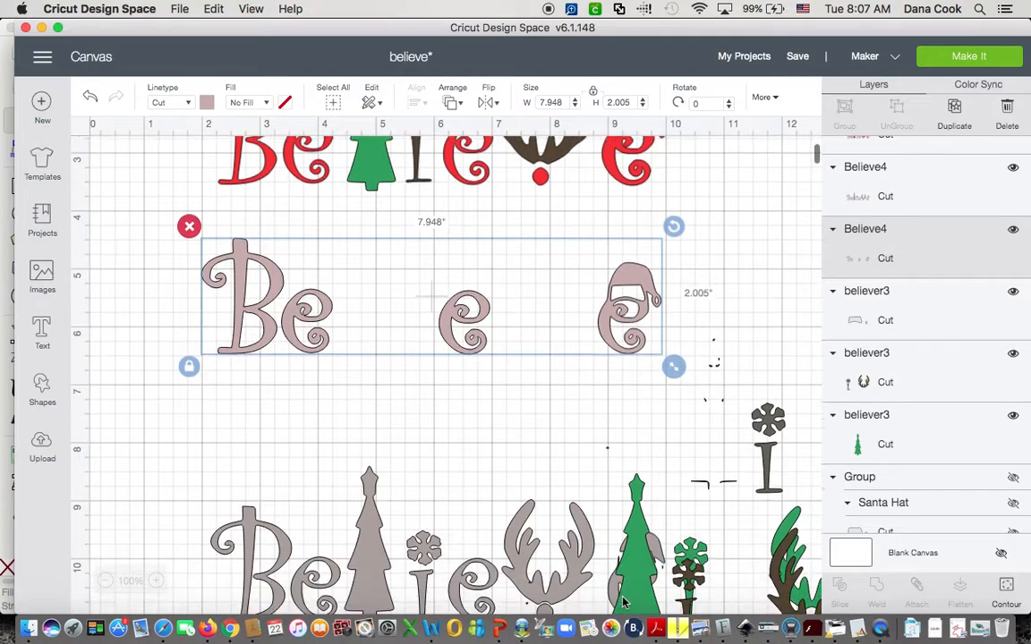
pyautogui.scroll(5, 625, 602)
pyautogui.scroll(-13, 624, 602)
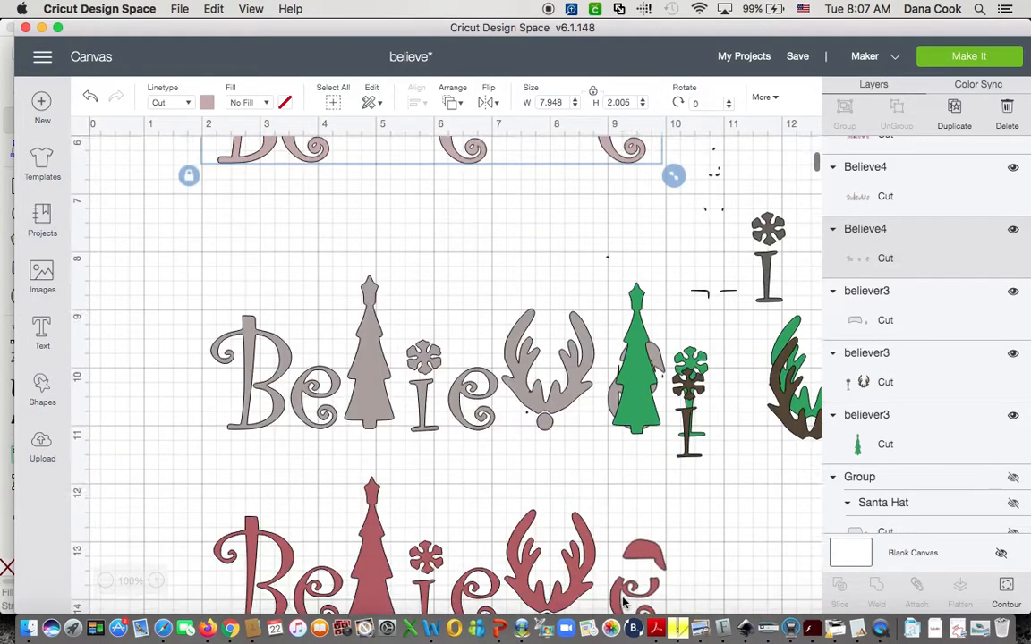
pyautogui.scroll(9, 625, 603)
pyautogui.scroll(6, 474, 359)
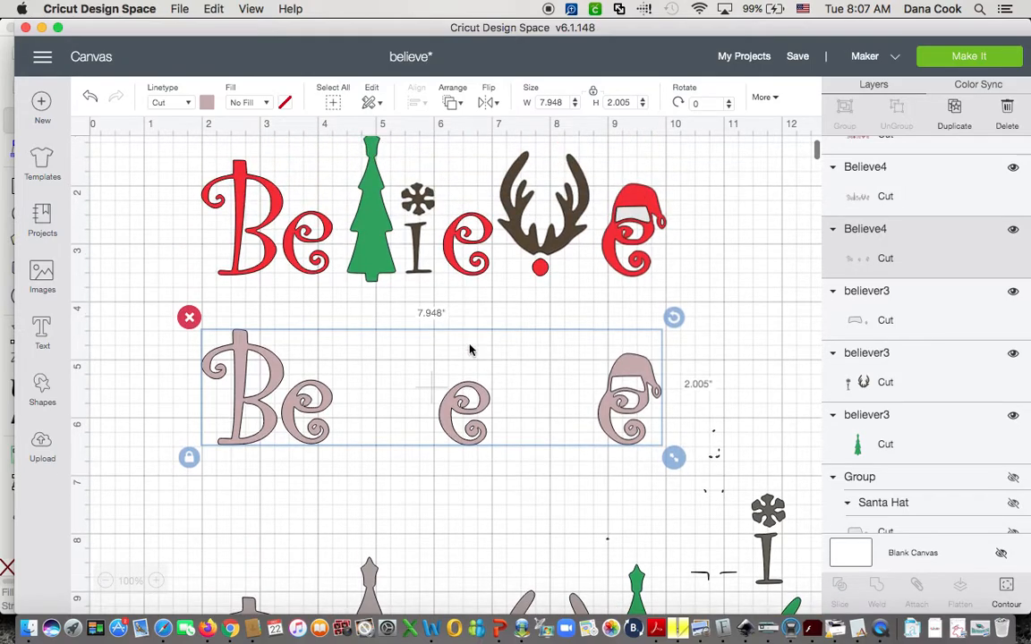
pyautogui.scroll(-12, 528, 465)
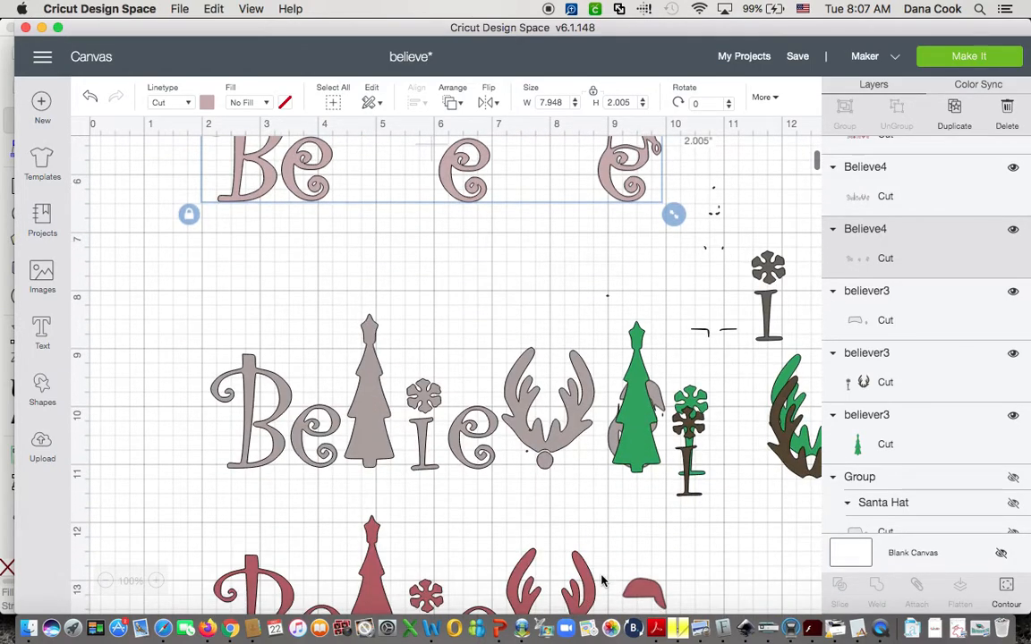
pyautogui.moveTo(689, 484); pyautogui.dragTo(395, 339)
pyautogui.scroll(7, 438, 419)
pyautogui.moveTo(438, 420); pyautogui.dragTo(438, 374)
pyautogui.moveTo(424, 524); pyautogui.dragTo(430, 625)
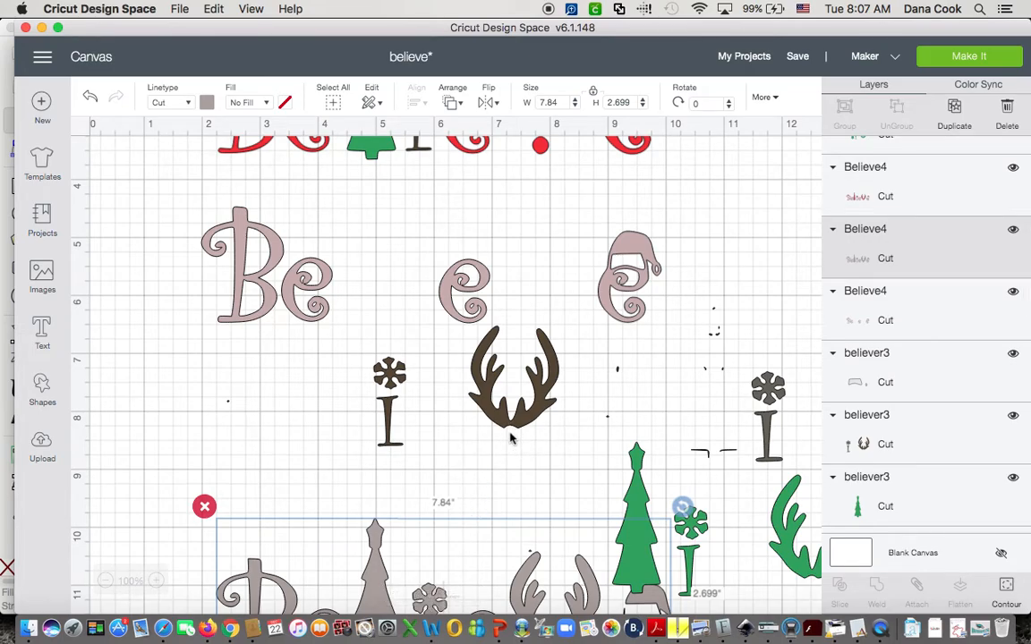
pyautogui.hscroll(2, 510, 438)
pyautogui.moveTo(441, 395); pyautogui.dragTo(416, 401)
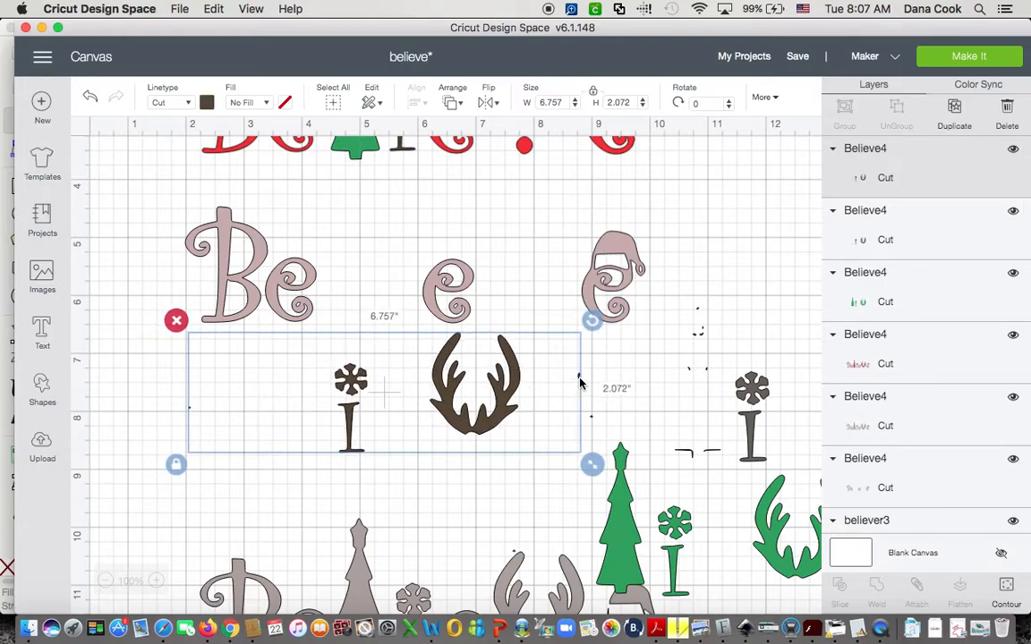
# Hide the stray speck contours of the brown layer and fit its I, snowflake and antlers into the light pink word
pyautogui.click(1008, 588)
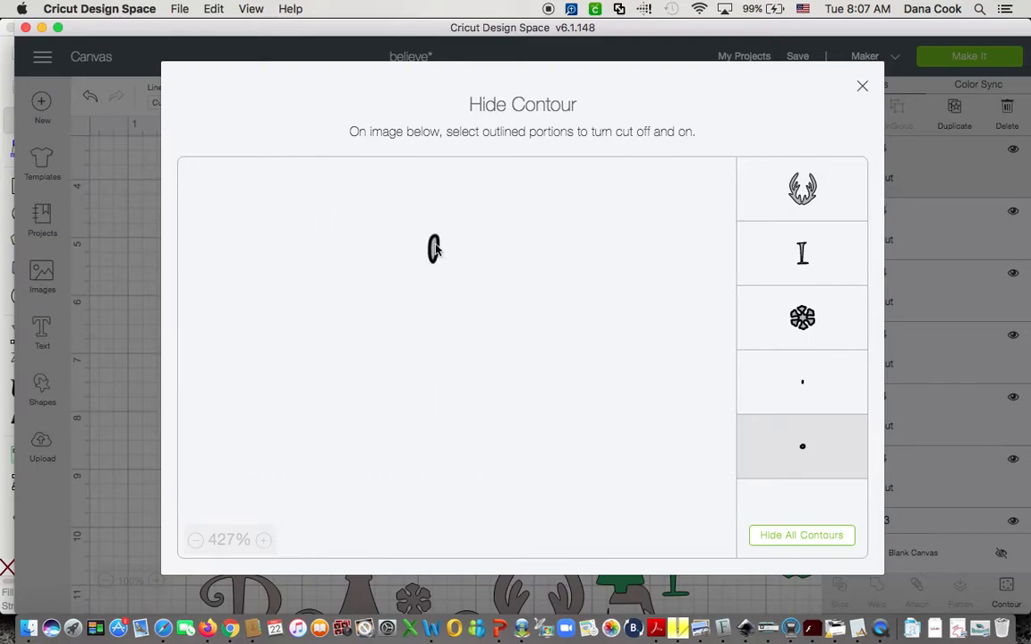
pyautogui.click(434, 250)
pyautogui.click(863, 87)
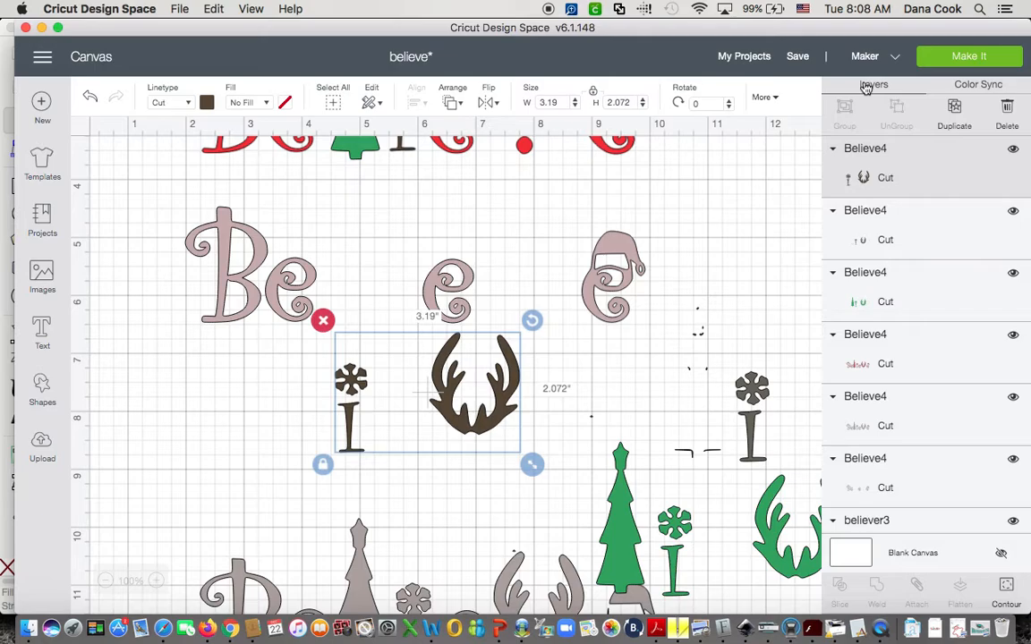
pyautogui.moveTo(504, 364); pyautogui.dragTo(553, 231)
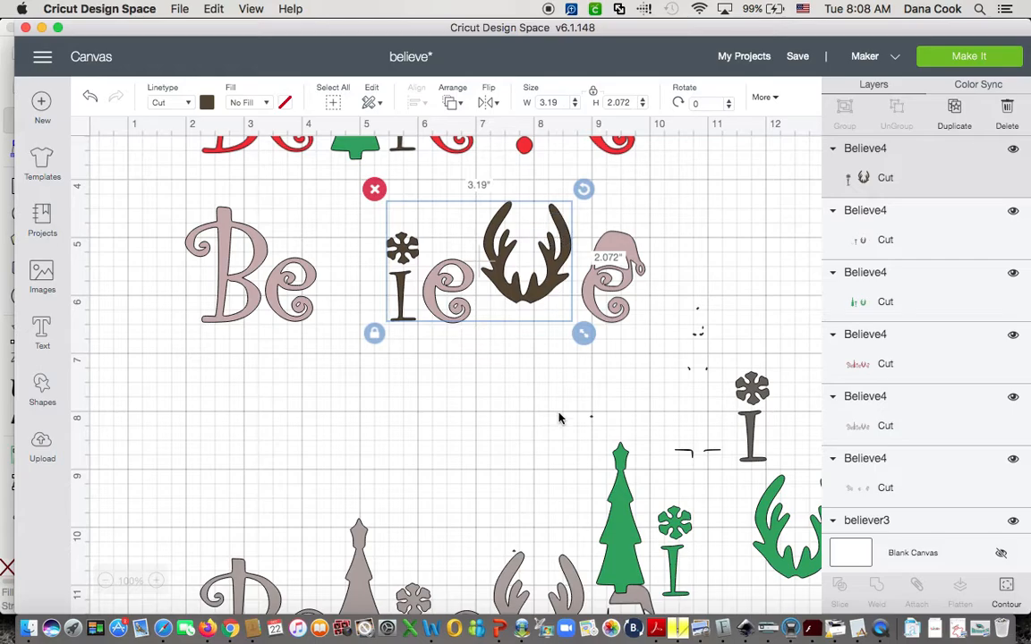
# Move the green tree, snowflake and antlers layer into the clear space below the word and shift the grey layer down
pyautogui.scroll(-2, 559, 418)
pyautogui.scroll(-8, 558, 418)
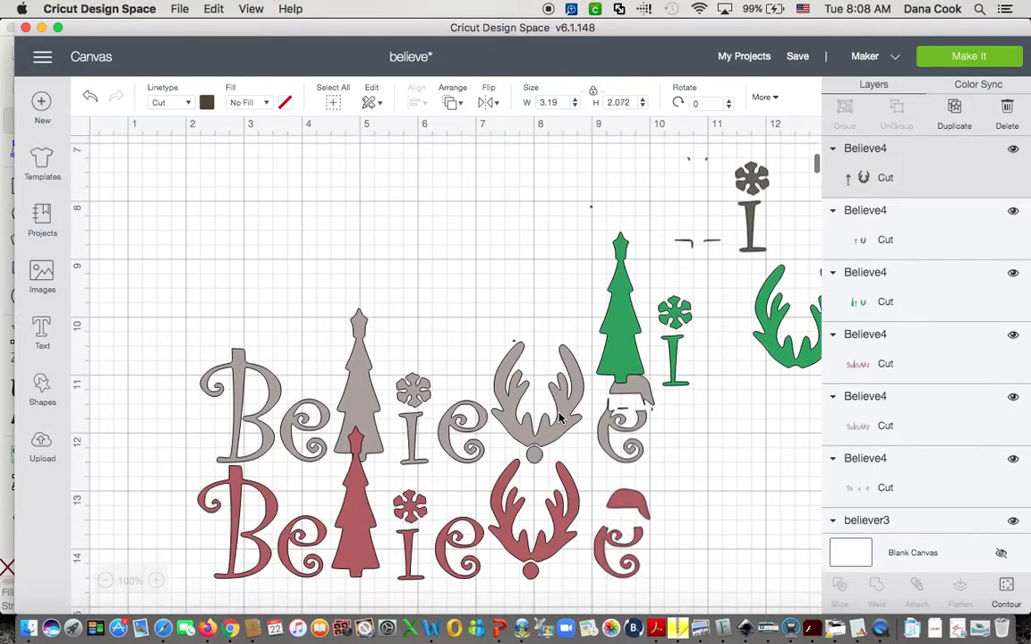
pyautogui.scroll(4, 558, 418)
pyautogui.moveTo(668, 356); pyautogui.dragTo(379, 292)
pyautogui.moveTo(421, 453); pyautogui.dragTo(438, 580)
pyautogui.moveTo(398, 350); pyautogui.dragTo(385, 356)
# Hide the antler, letter I, snowflake and two small speck contours of the green layer
pyautogui.click(1005, 587)
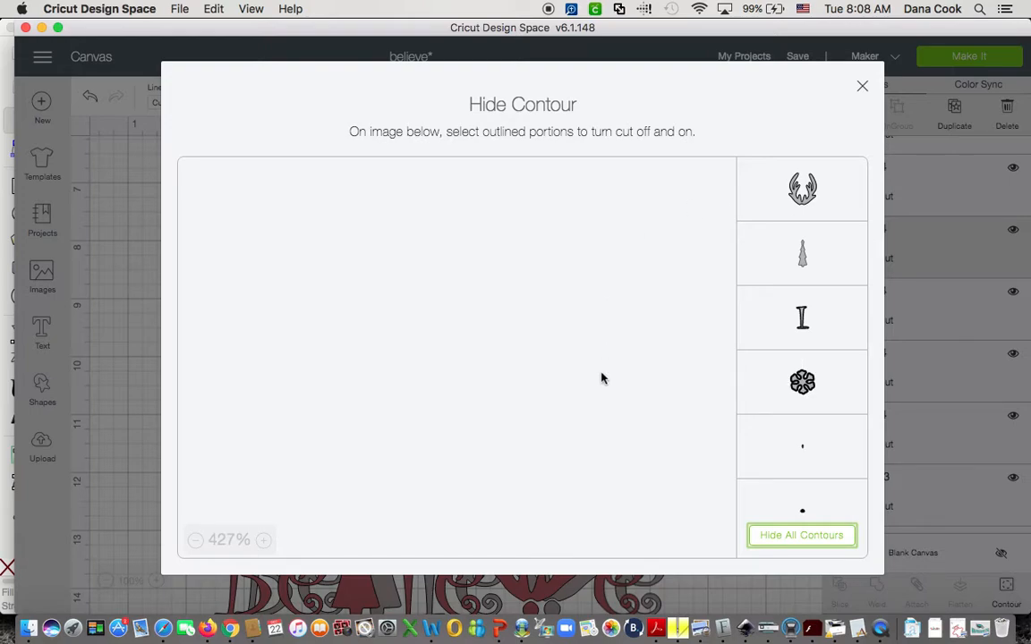
pyautogui.click(814, 195)
pyautogui.click(823, 311)
pyautogui.click(819, 383)
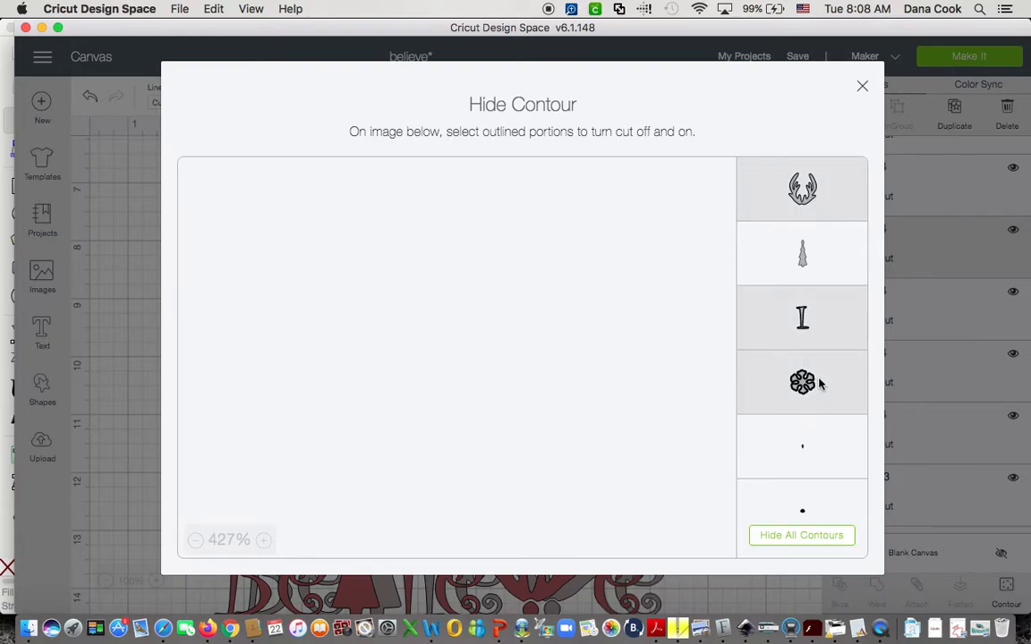
pyautogui.scroll(-1, 819, 384)
pyautogui.click(819, 384)
pyautogui.click(826, 439)
pyautogui.scroll(-1, 826, 439)
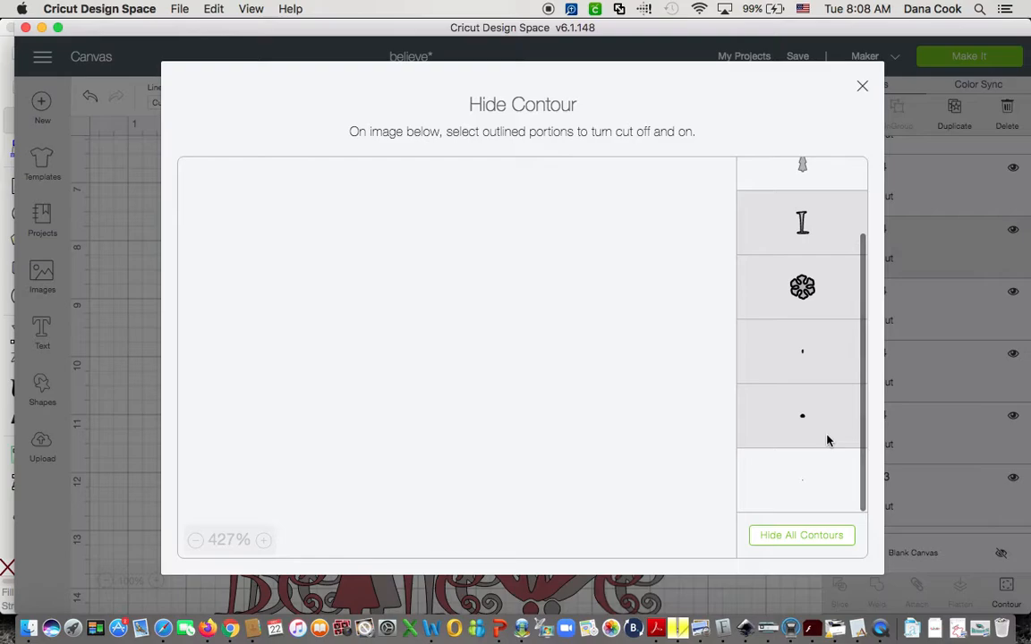
pyautogui.click(861, 85)
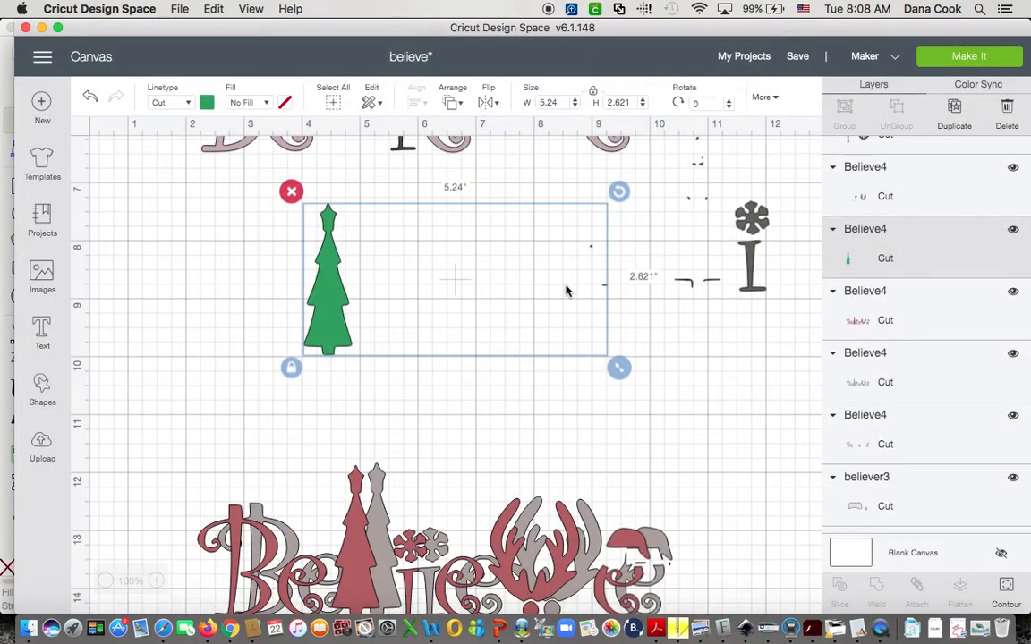
# Reopen Contour for the green layer and hide its last tiny speck contour so only the tree is cut
pyautogui.click(1007, 587)
pyautogui.scroll(-2, 788, 398)
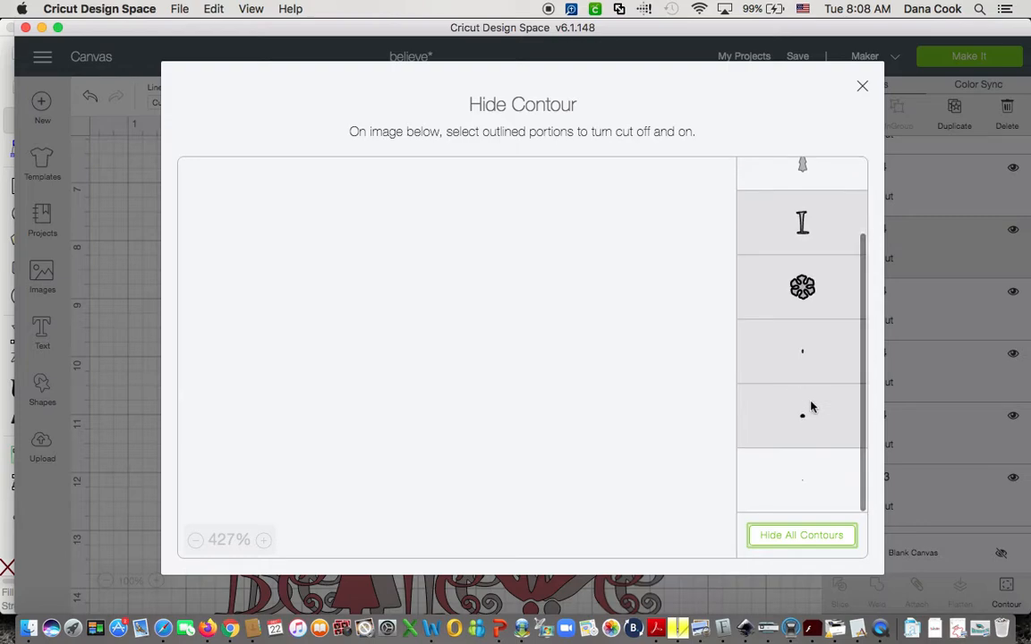
pyautogui.click(807, 491)
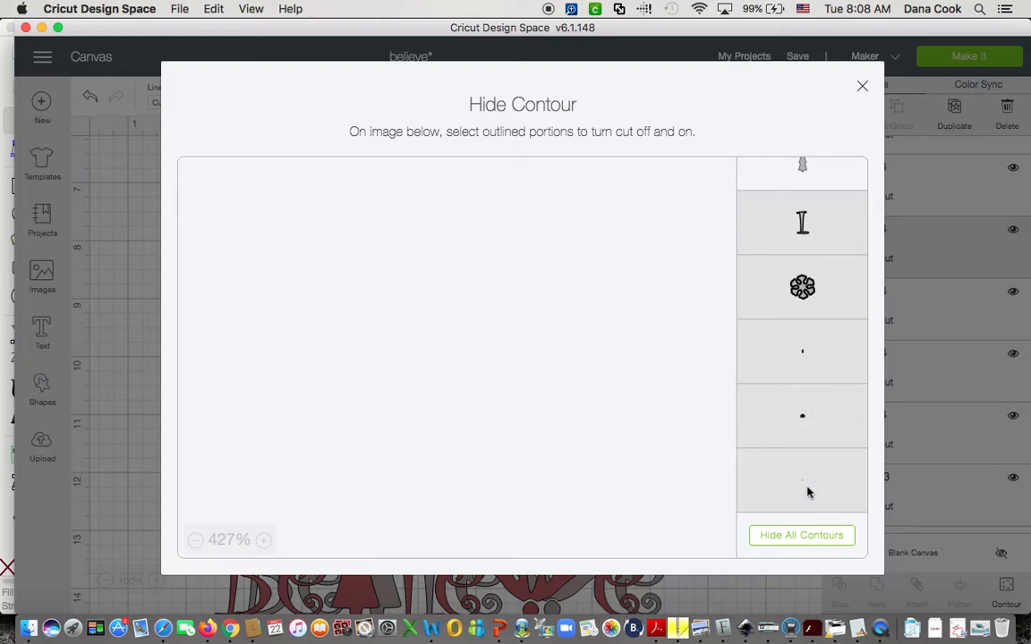
pyautogui.scroll(2, 806, 491)
pyautogui.scroll(-5, 522, 328)
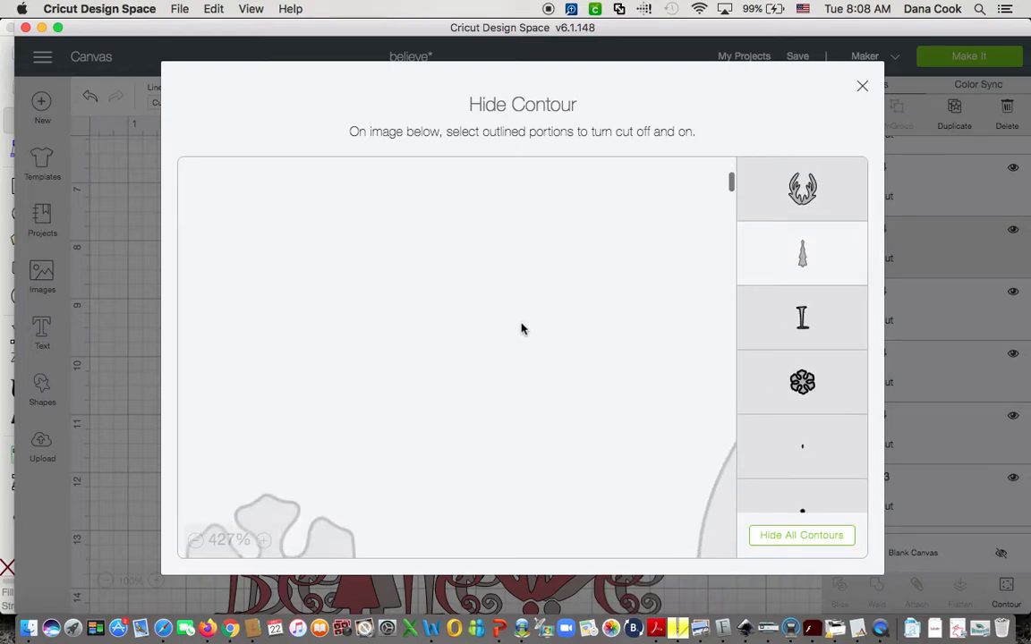
pyautogui.hscroll(10, 524, 329)
pyautogui.hscroll(-5, 524, 329)
pyautogui.scroll(-5, 524, 328)
pyautogui.hscroll(3, 522, 328)
pyautogui.hscroll(3, 522, 329)
pyautogui.click(862, 88)
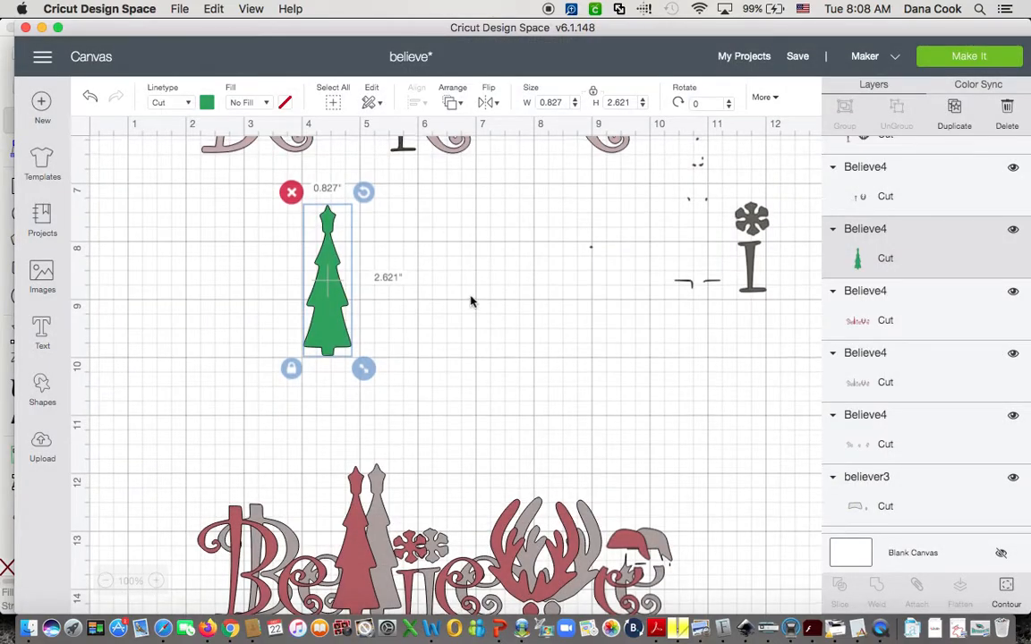
# Move the dark grey leftover layer out of the way and place the green tree between the first e and the I
pyautogui.scroll(3, 472, 302)
pyautogui.moveTo(592, 396); pyautogui.dragTo(686, 558)
pyautogui.moveTo(345, 469); pyautogui.dragTo(374, 275)
# Separate the dark rose Believe4 layer from the grey one and place it directly below the assembled multicoloured word
pyautogui.scroll(-5, 511, 454)
pyautogui.moveTo(491, 479); pyautogui.dragTo(452, 338)
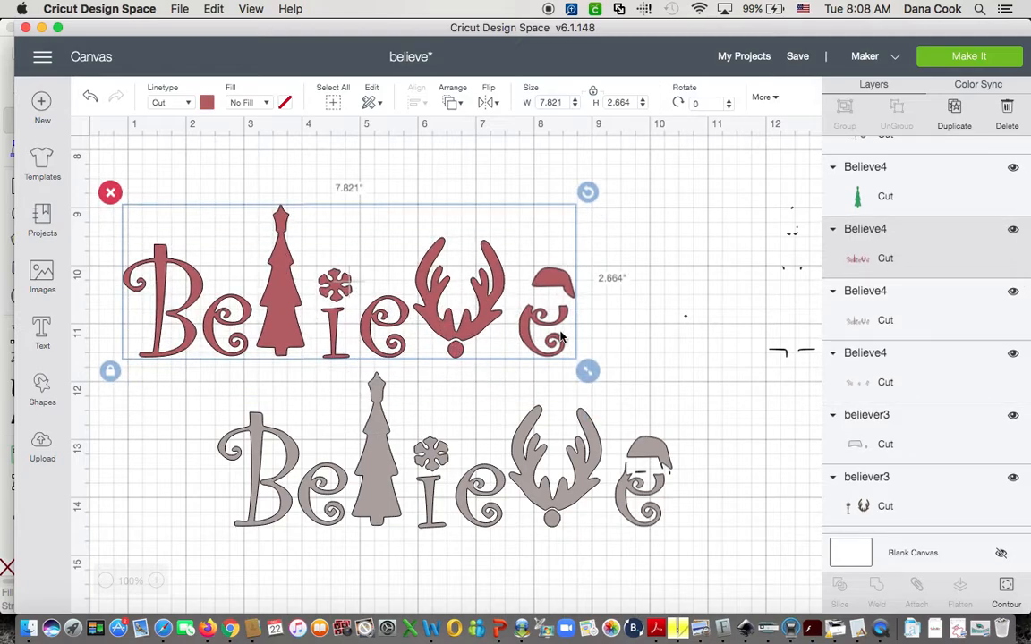
pyautogui.hscroll(10, 511, 449)
pyautogui.scroll(4, 511, 449)
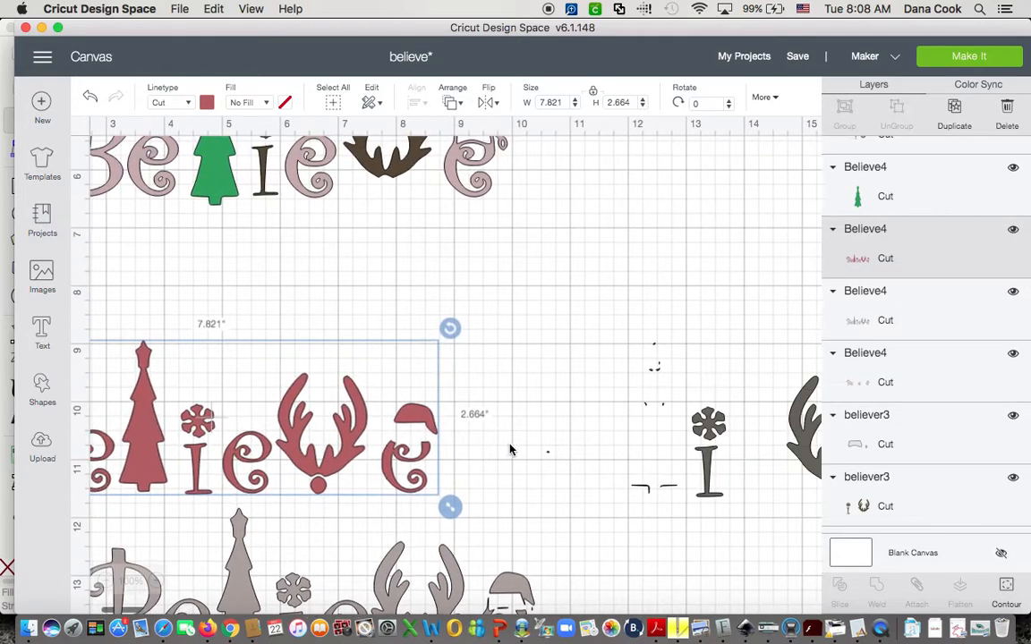
pyautogui.hscroll(-5, 511, 449)
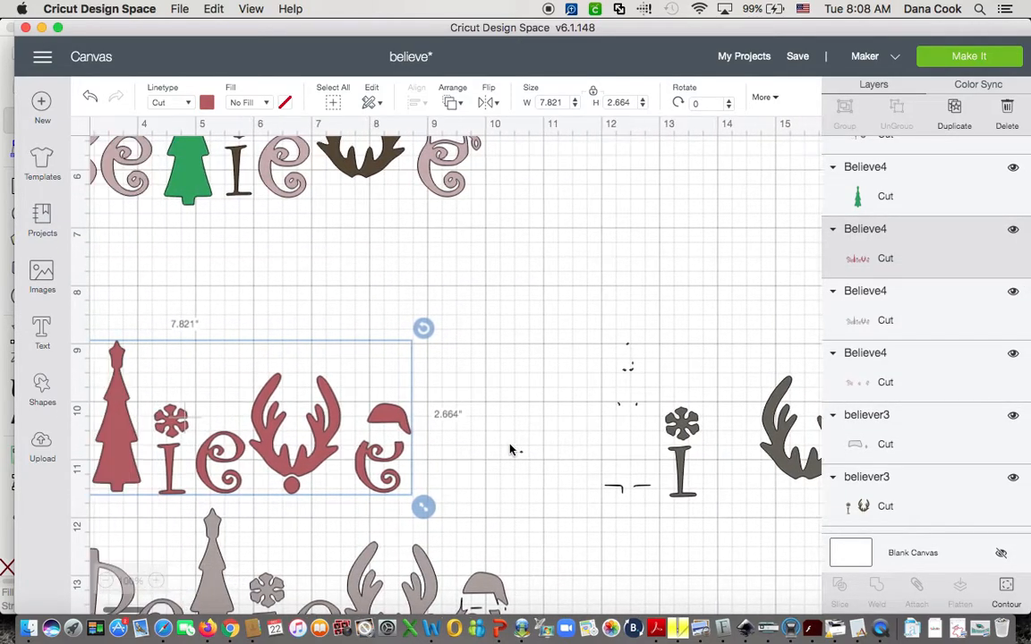
pyautogui.scroll(5, 511, 449)
pyautogui.scroll(1, 511, 450)
pyautogui.scroll(-2, 511, 449)
pyautogui.hscroll(-3, 511, 449)
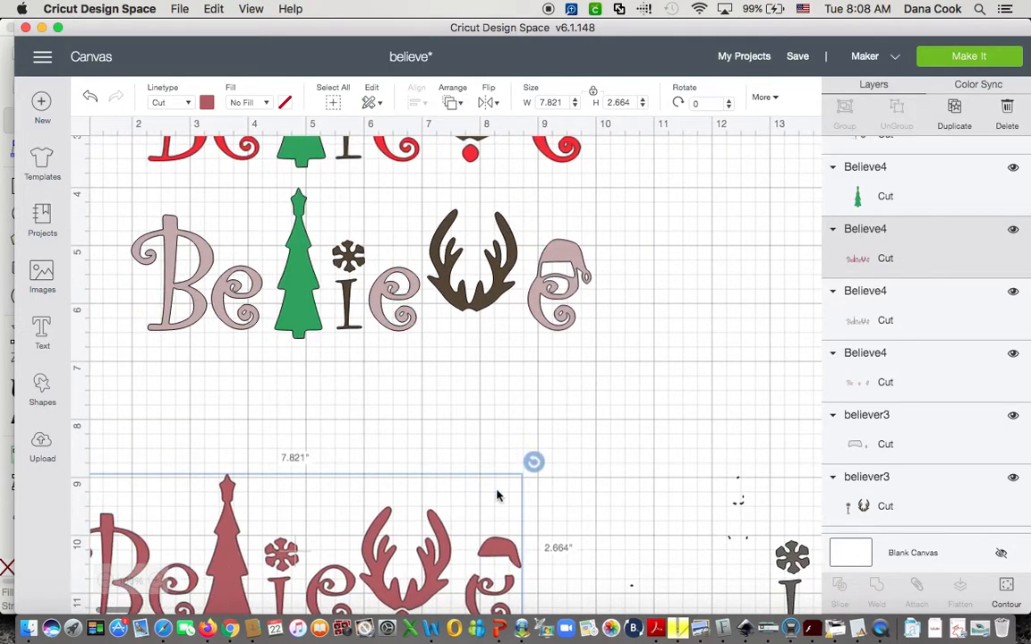
pyautogui.moveTo(495, 510); pyautogui.dragTo(568, 388)
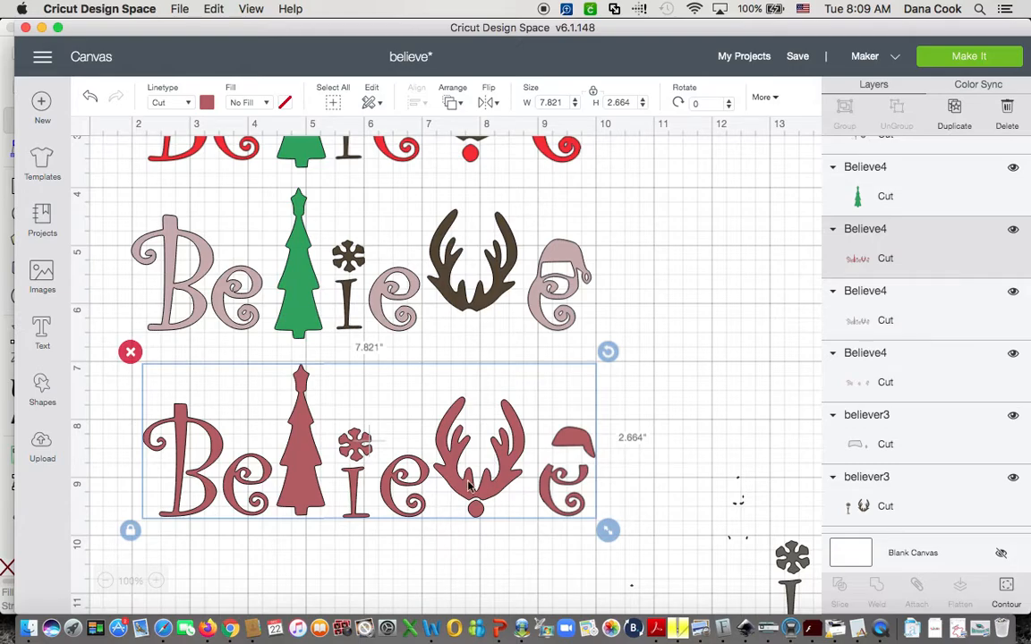
# Add a circle, shrink it to about 0.361 by 0.403 inches with unlocked proportions, and place it over the rose word's nose
pyautogui.click(42, 405)
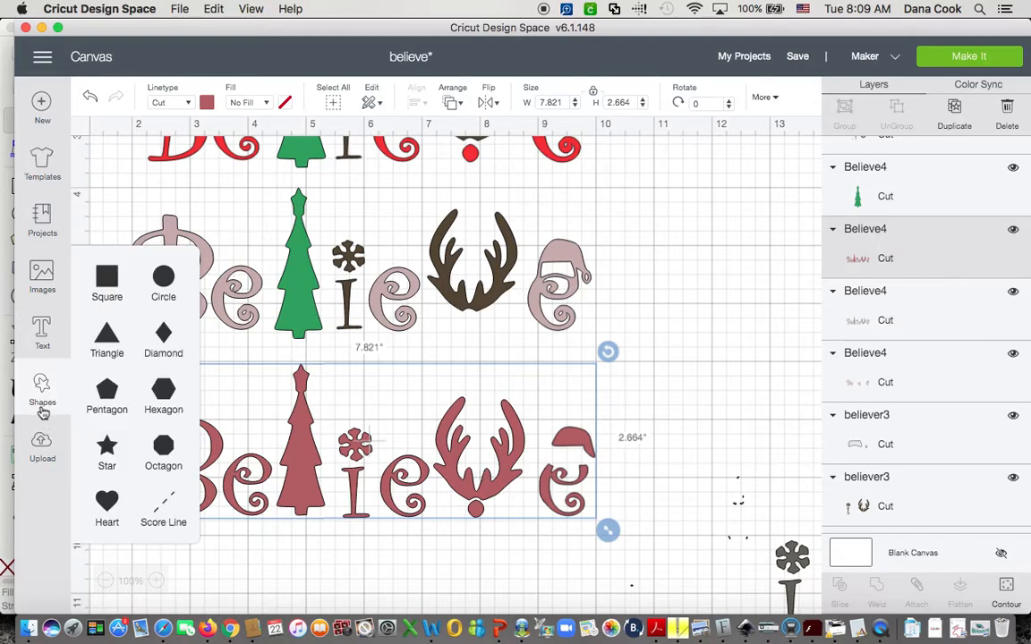
pyautogui.click(161, 283)
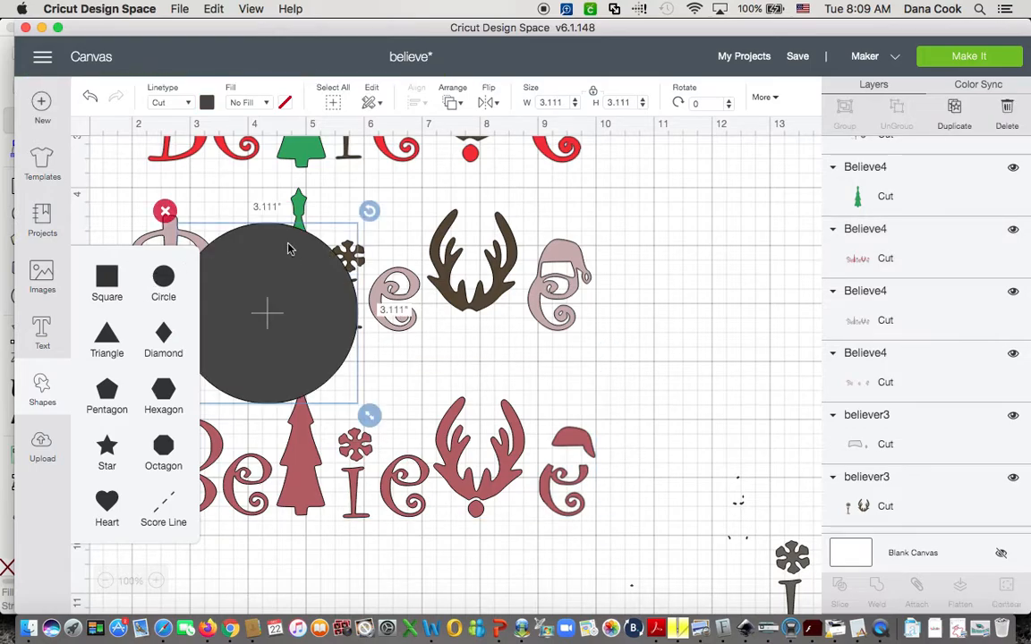
pyautogui.moveTo(295, 250); pyautogui.dragTo(499, 416)
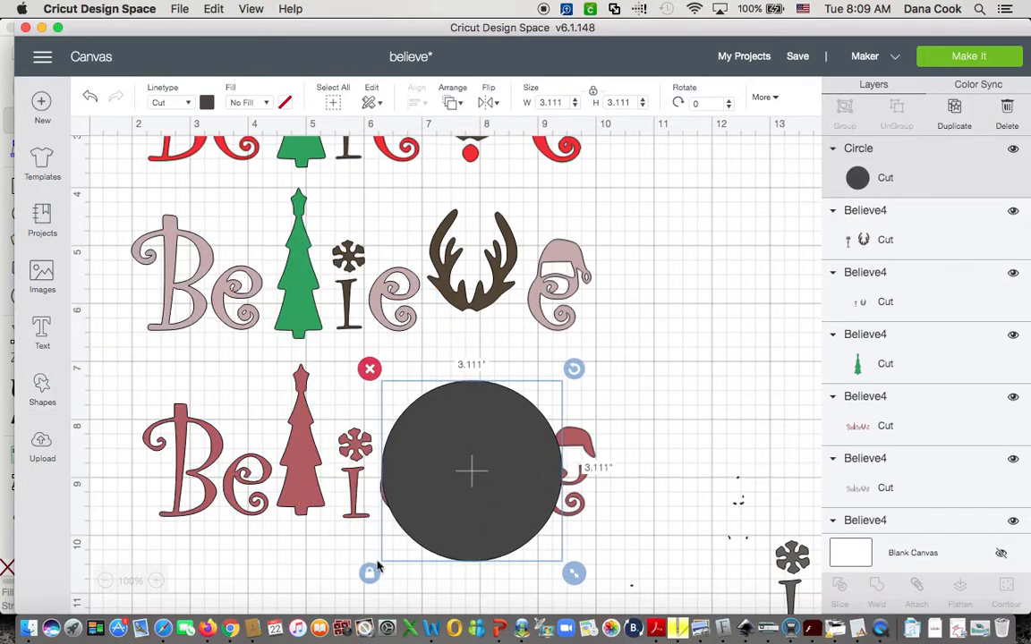
pyautogui.moveTo(575, 579); pyautogui.dragTo(474, 513)
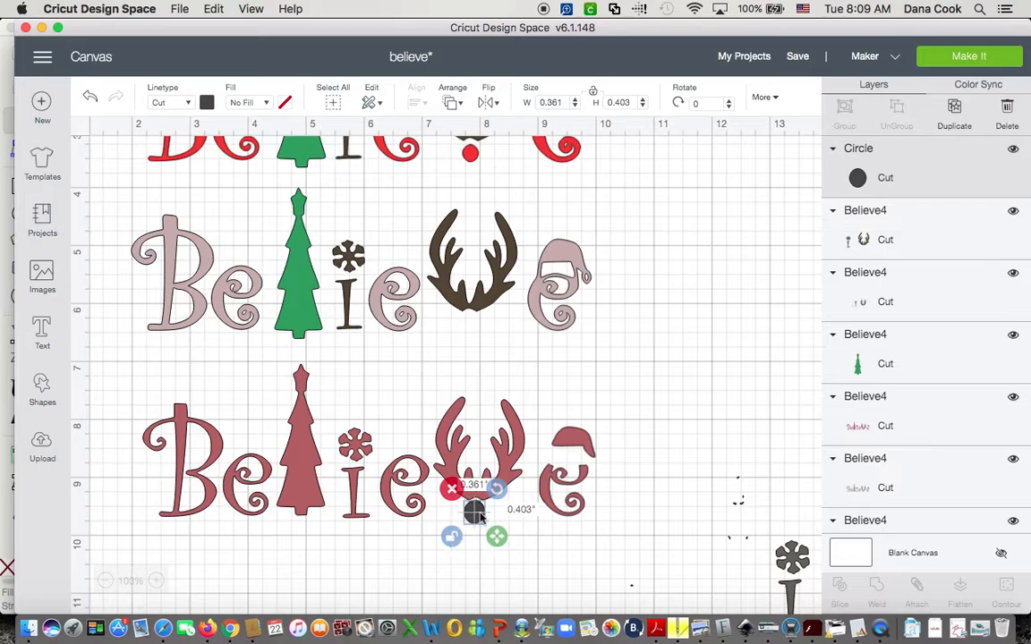
pyautogui.click(537, 532)
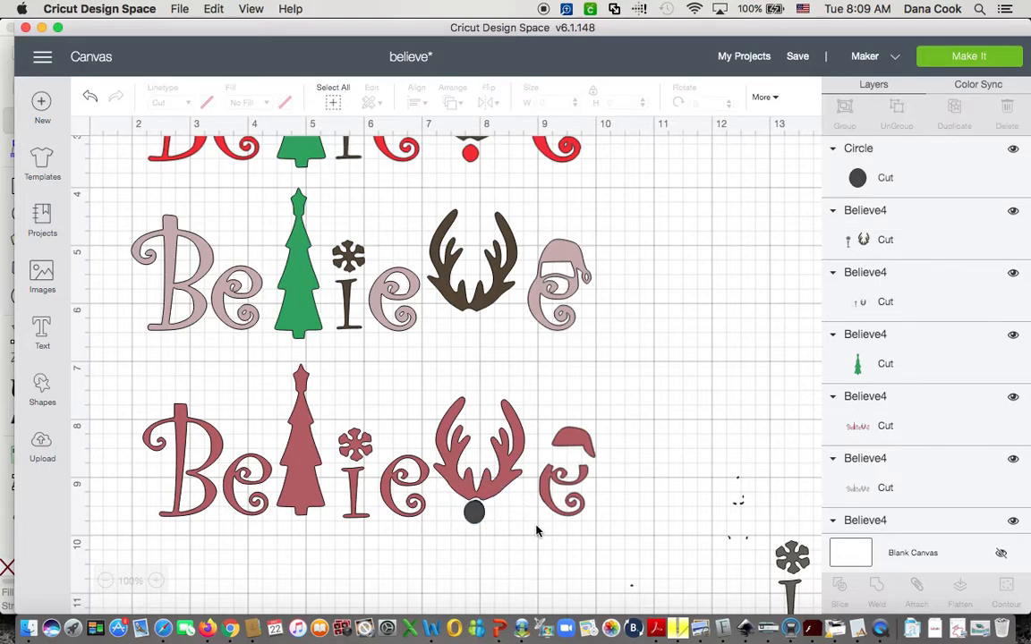
pyautogui.click(475, 516)
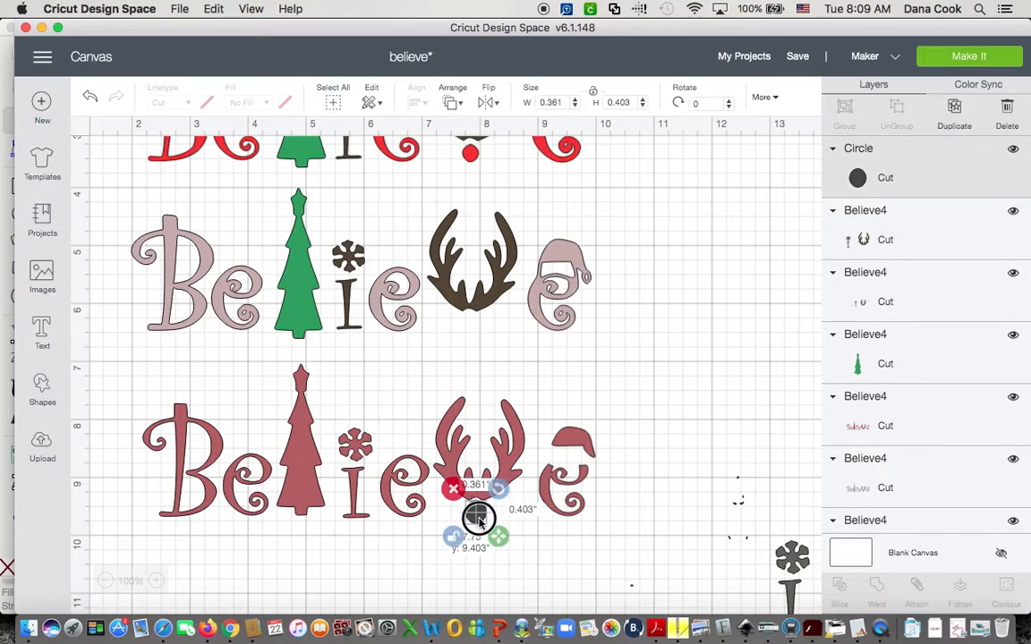
pyautogui.moveTo(479, 521); pyautogui.dragTo(478, 521)
# Slice the small dark circle with the rose Believe4 layer to separate the nose from the word
pyautogui.click(499, 516)
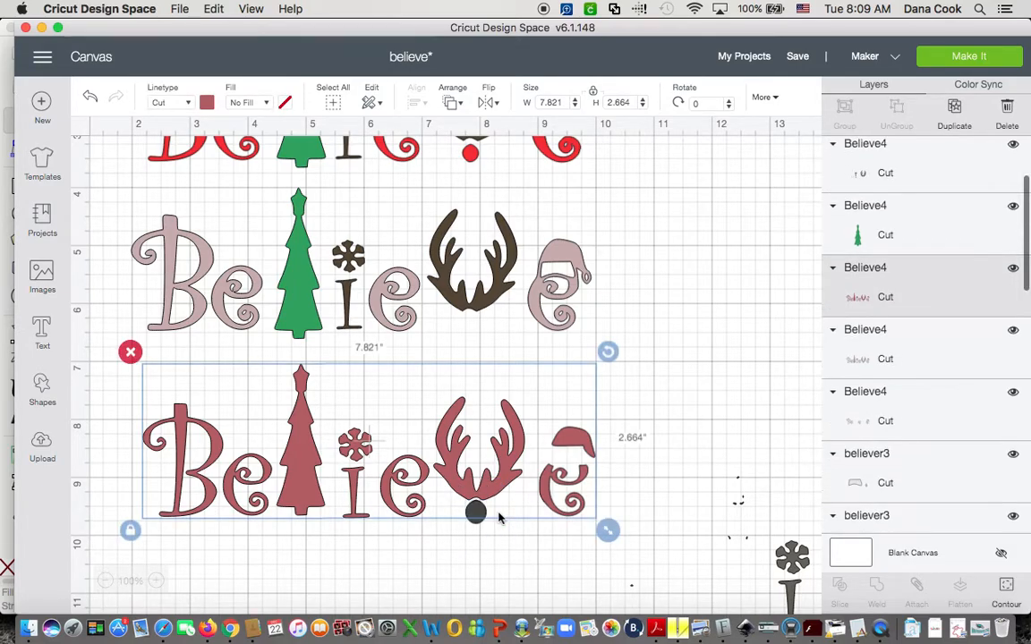
pyautogui.click(446, 579)
pyautogui.moveTo(130, 391); pyautogui.dragTo(613, 543)
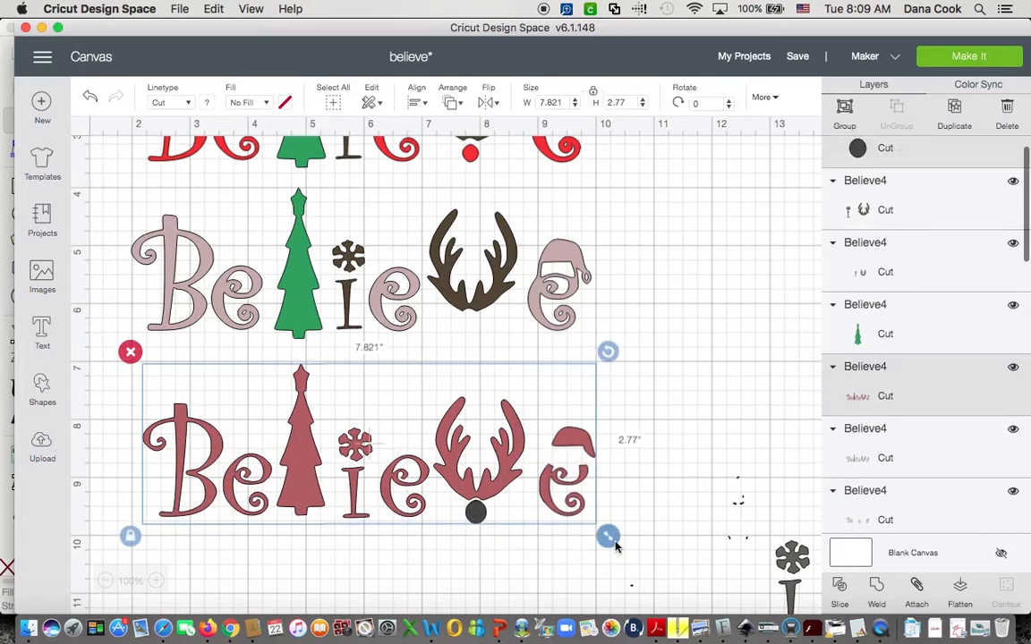
pyautogui.click(839, 591)
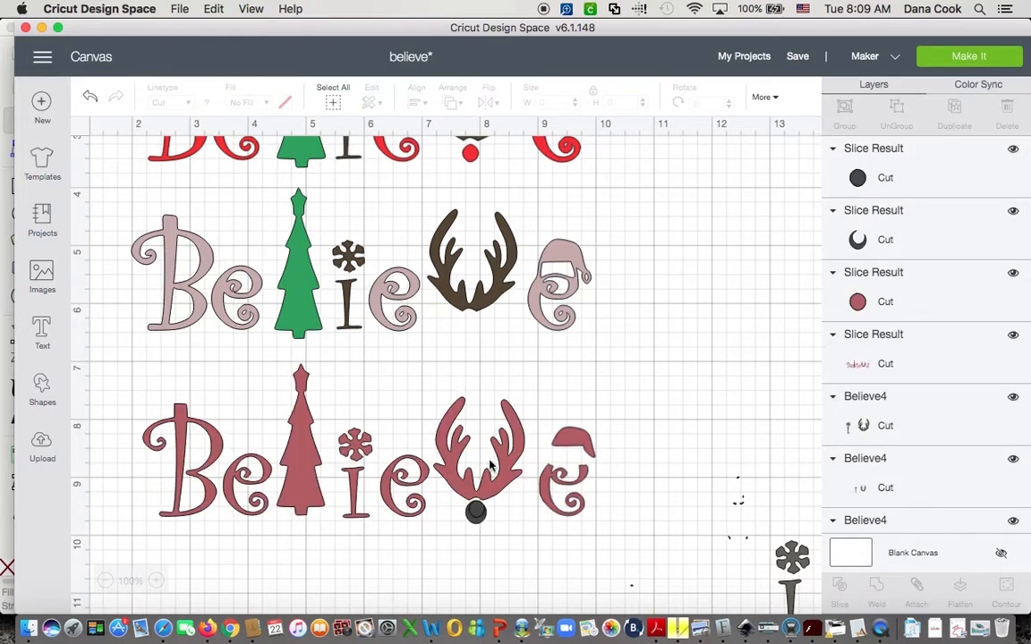
# Move the dark circle and crescent slice pieces aside and place the rose nose beneath the brown antlers
pyautogui.moveTo(477, 516); pyautogui.dragTo(612, 391)
pyautogui.moveTo(465, 501); pyautogui.dragTo(637, 420)
pyautogui.moveTo(473, 507); pyautogui.dragTo(467, 328)
# Delete the remaining rose word along with the leftover dark crescent and circle slice pieces
pyautogui.click(475, 443)
pyautogui.click(131, 351)
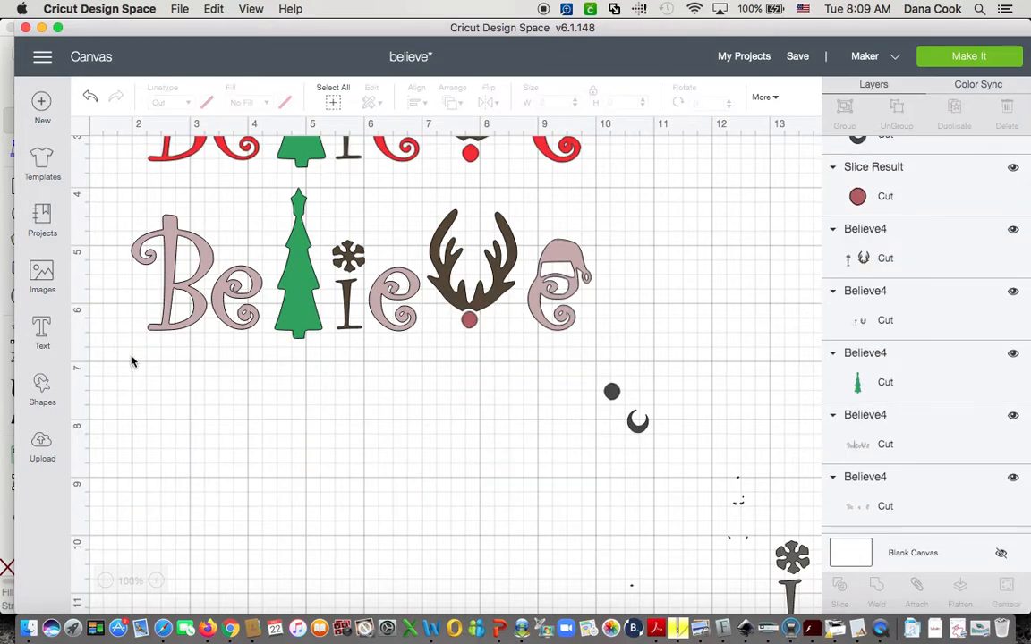
pyautogui.click(612, 394)
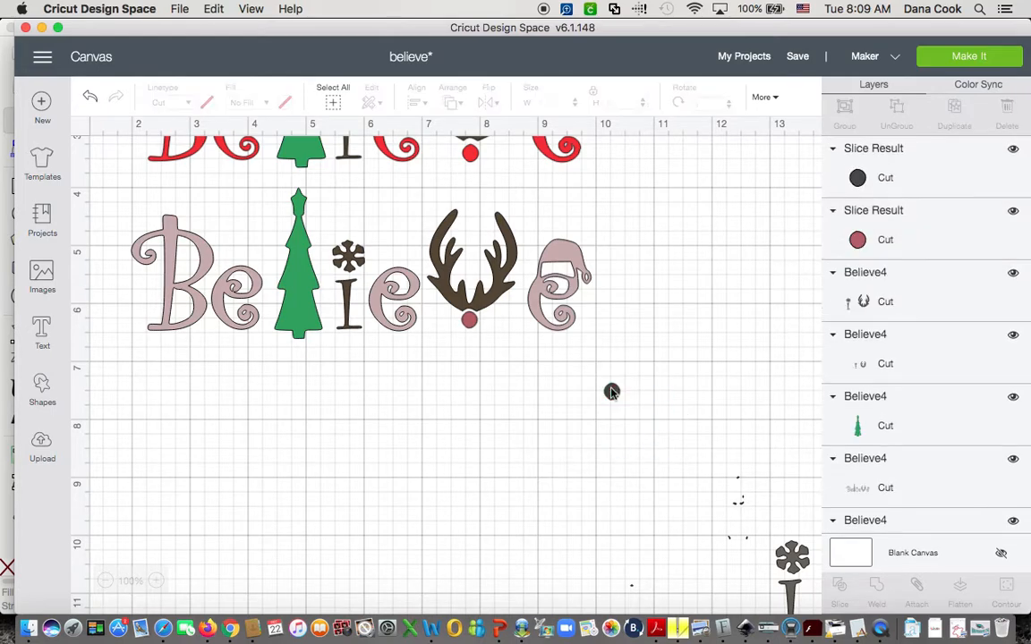
pyautogui.click(612, 392)
pyautogui.click(594, 377)
# Recolour the assembled word's pale rose B and e letters to the red already used in the design above
pyautogui.scroll(3, 594, 385)
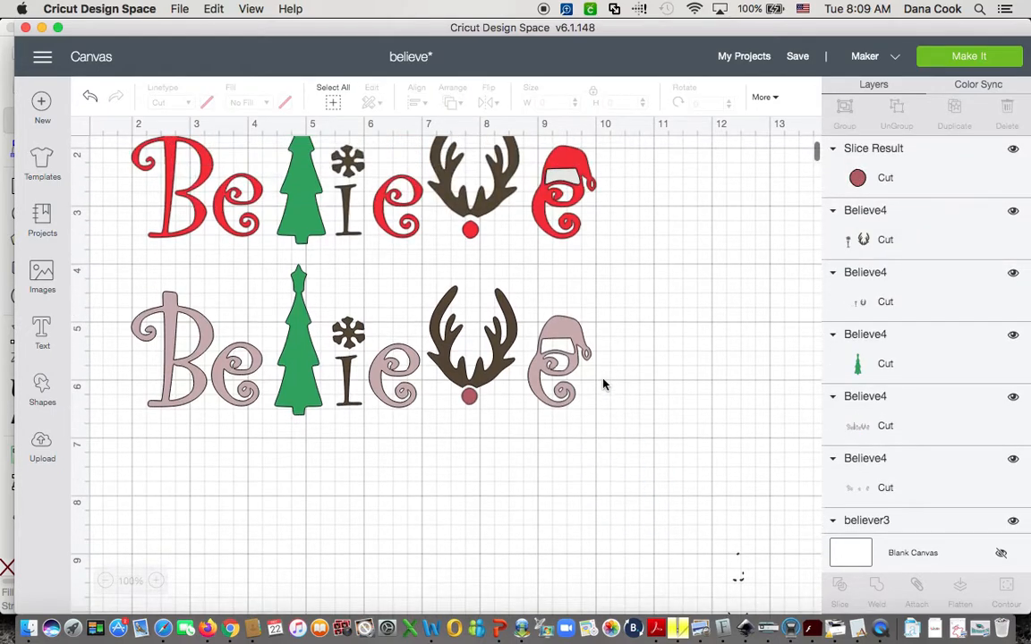
pyautogui.click(564, 418)
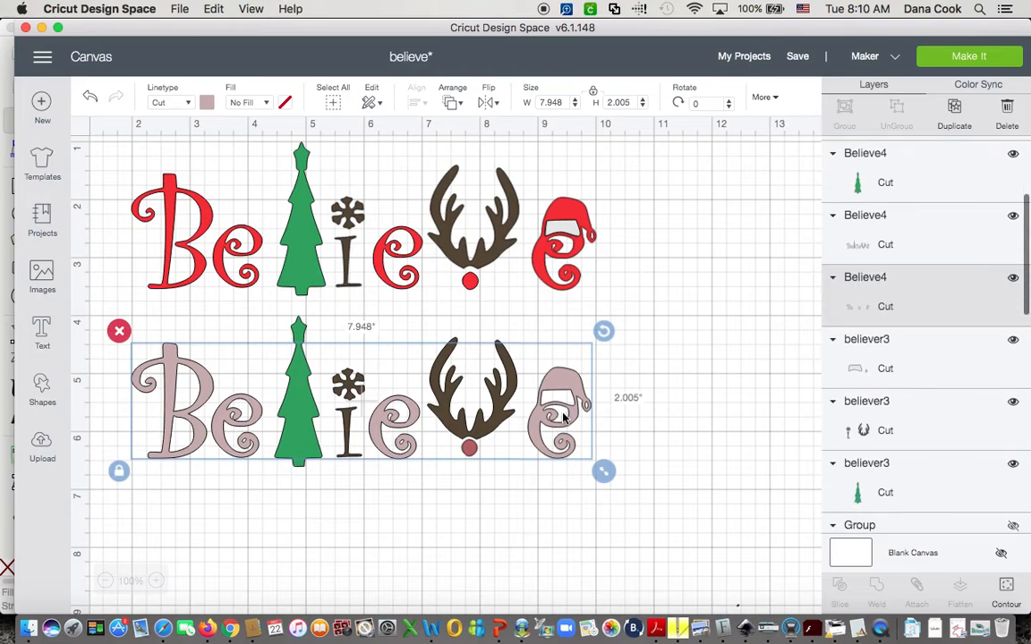
pyautogui.click(207, 103)
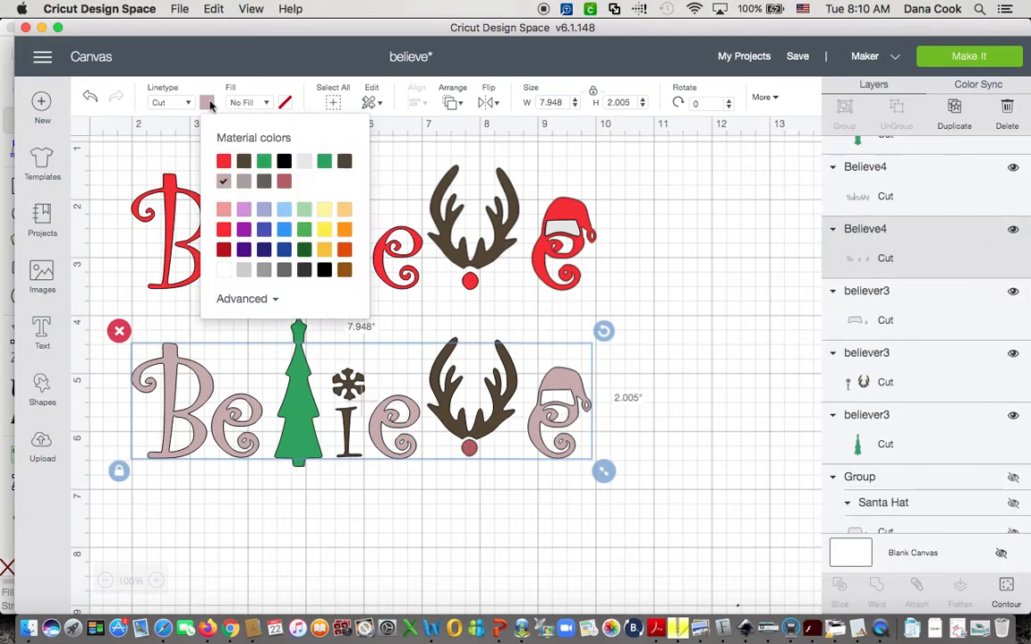
pyautogui.click(223, 161)
pyautogui.click(682, 324)
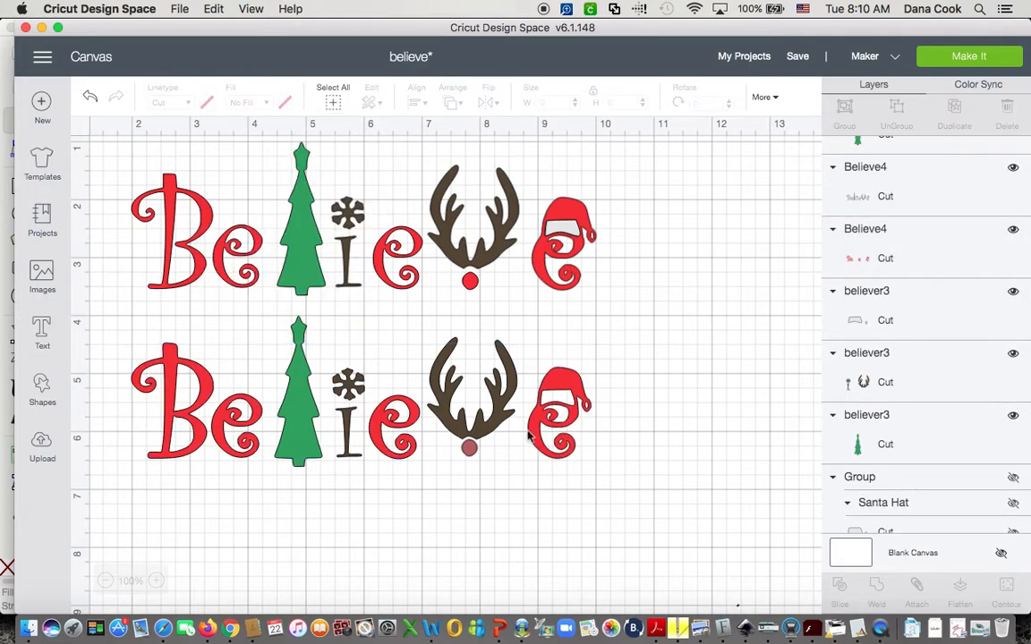
# Recolour the rose nose beneath the lower antlers to the same red as the letters
pyautogui.click(470, 451)
pyautogui.click(207, 102)
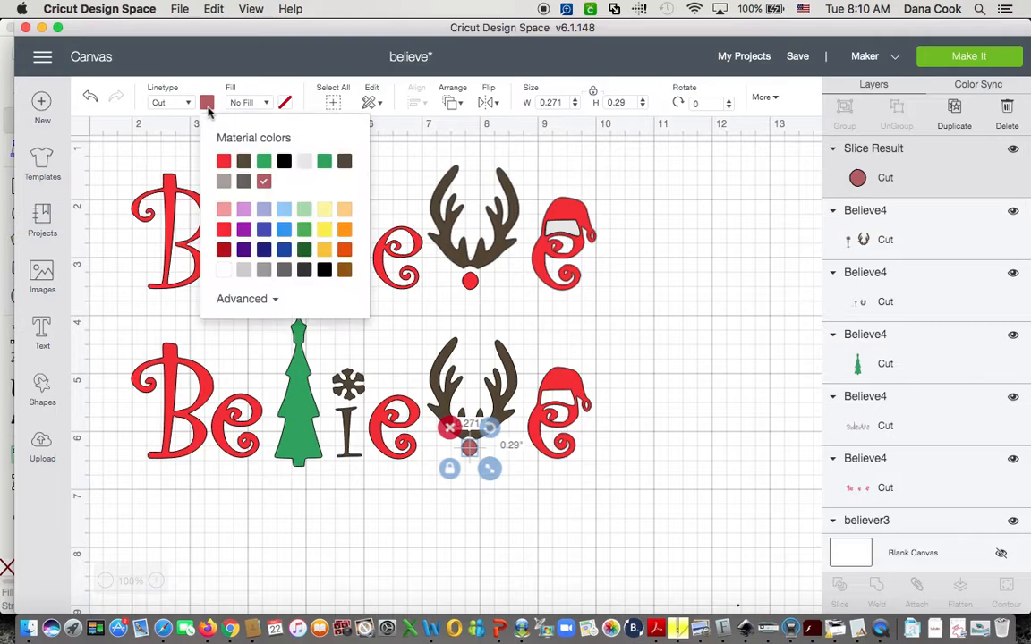
pyautogui.click(224, 162)
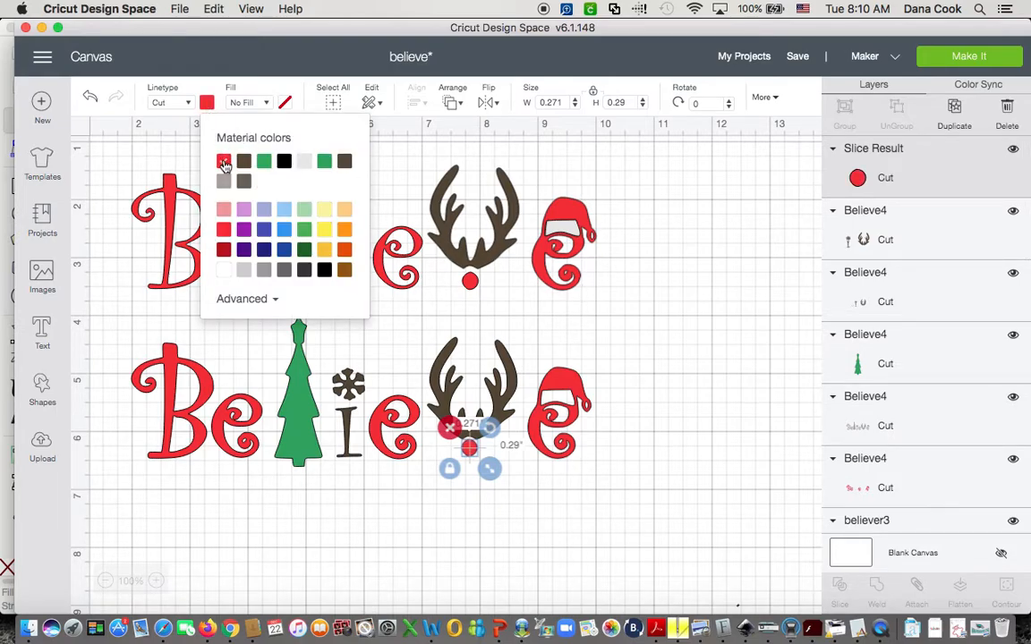
pyautogui.click(655, 271)
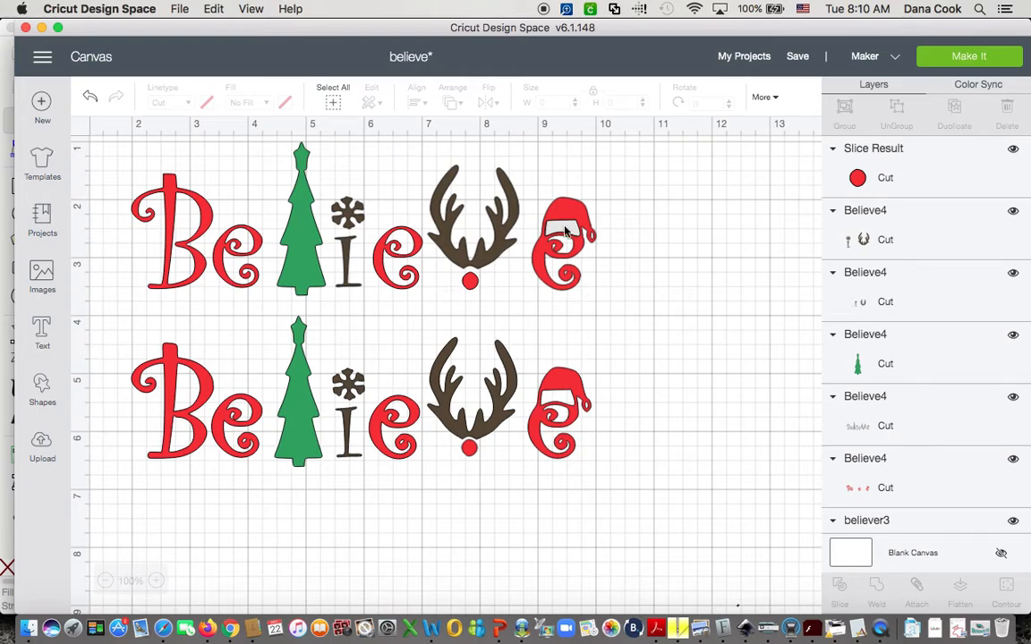
# Duplicate the red B and e letters layer and place the copy directly below the assembled word
pyautogui.click(578, 407)
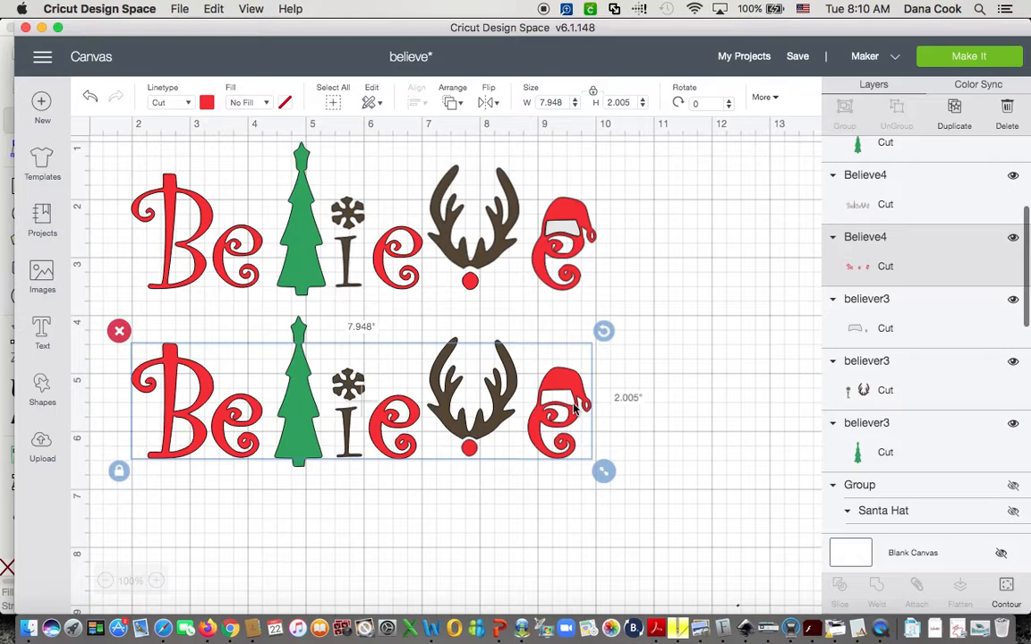
pyautogui.click(950, 126)
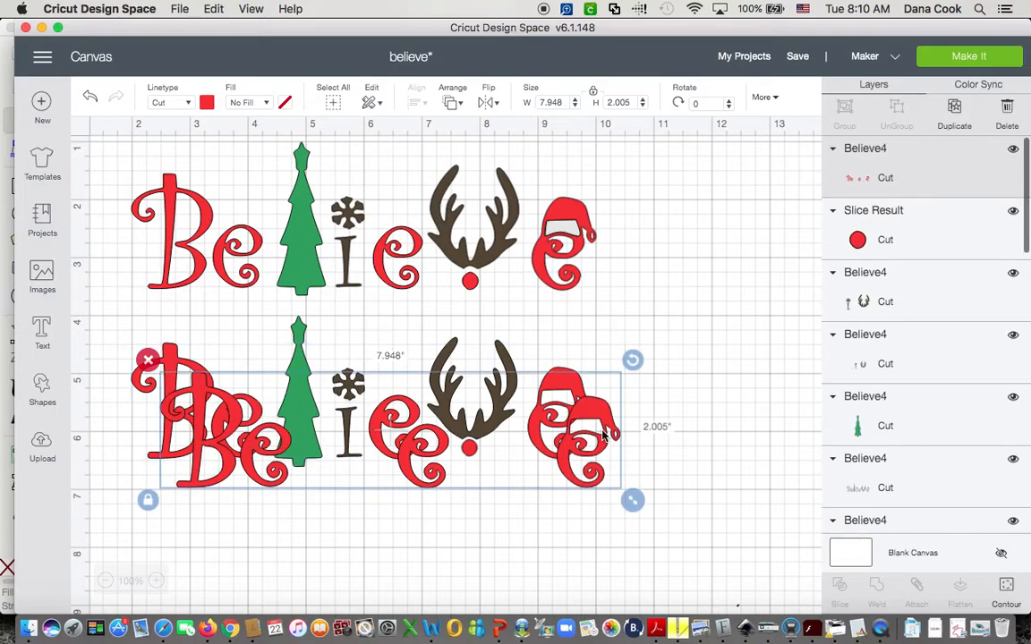
pyautogui.moveTo(609, 454); pyautogui.dragTo(606, 560)
pyautogui.scroll(-3, 606, 544)
pyautogui.moveTo(362, 457); pyautogui.dragTo(362, 486)
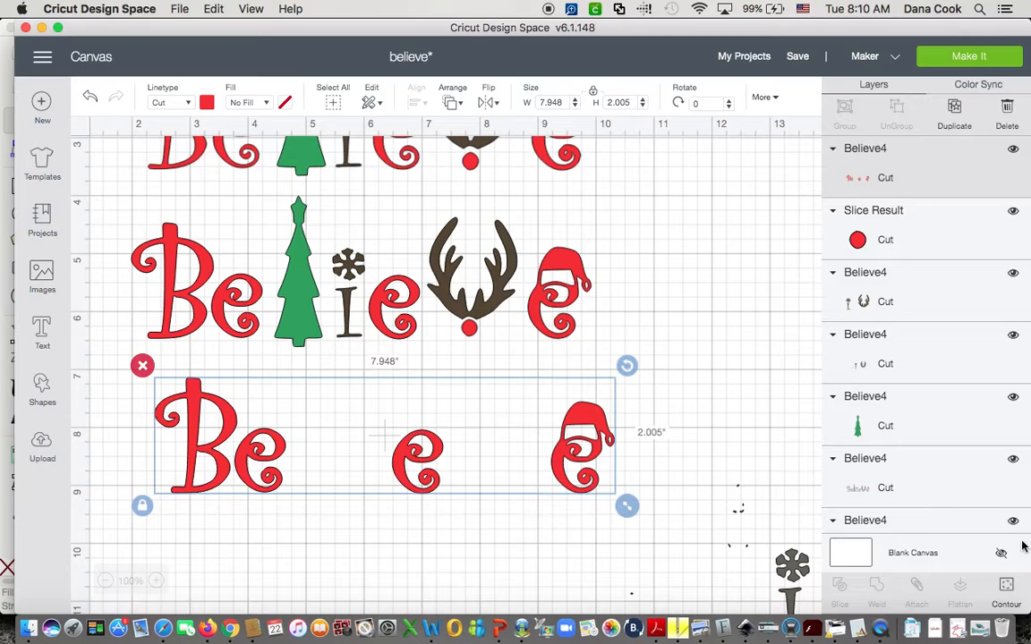
# Open Contour for the duplicated red layer and hide the outer contours of the B and the hatted e
pyautogui.click(1007, 590)
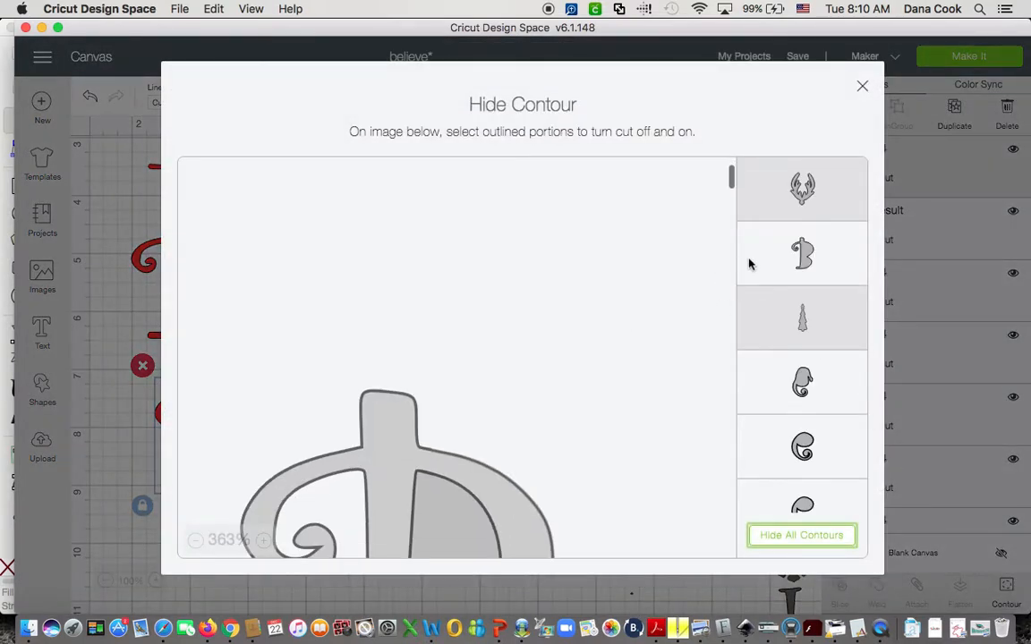
pyautogui.click(777, 265)
pyautogui.click(804, 390)
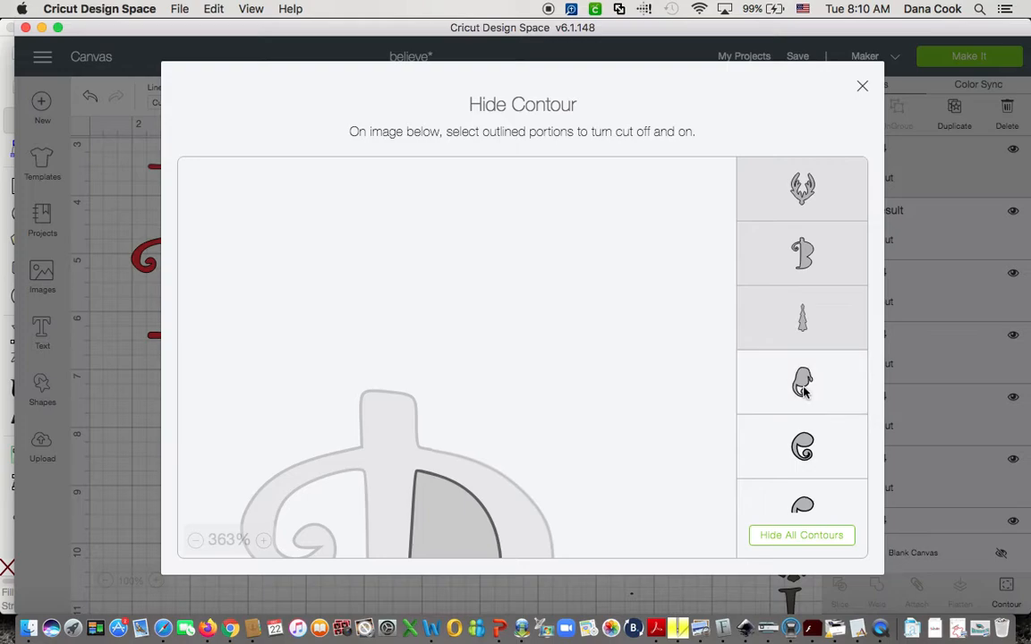
pyautogui.scroll(-2, 626, 398)
pyautogui.hscroll(10, 626, 397)
pyautogui.scroll(-6, 627, 398)
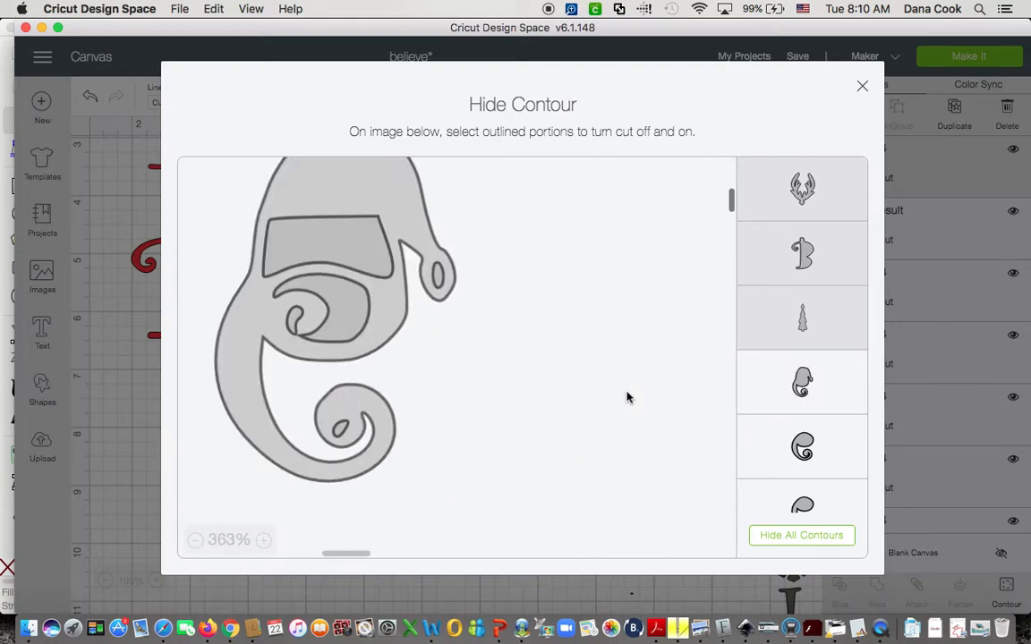
pyautogui.scroll(8, 626, 397)
pyautogui.hscroll(-4, 627, 397)
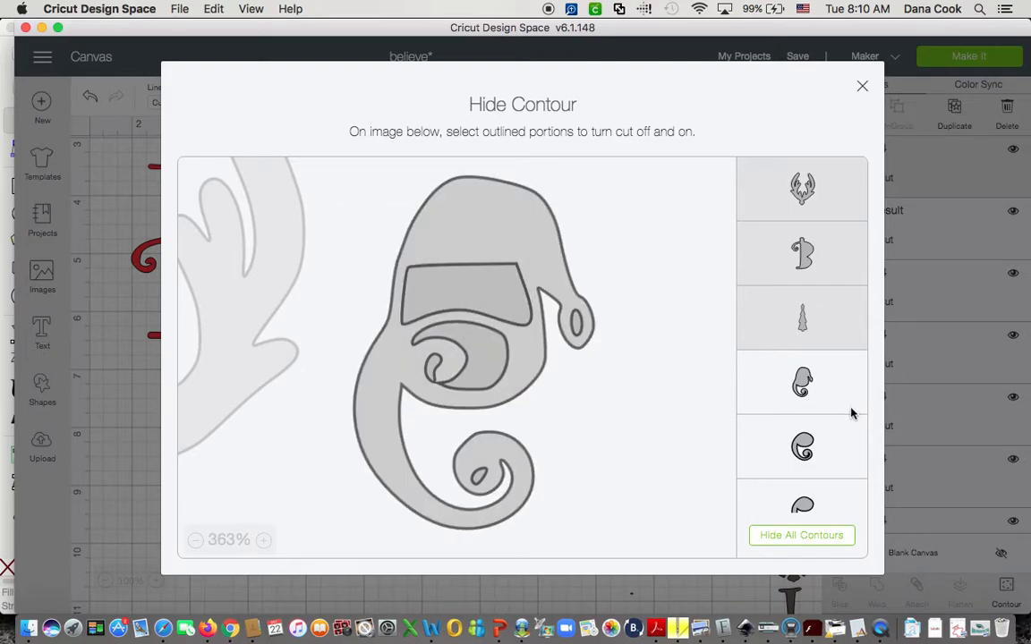
pyautogui.click(808, 407)
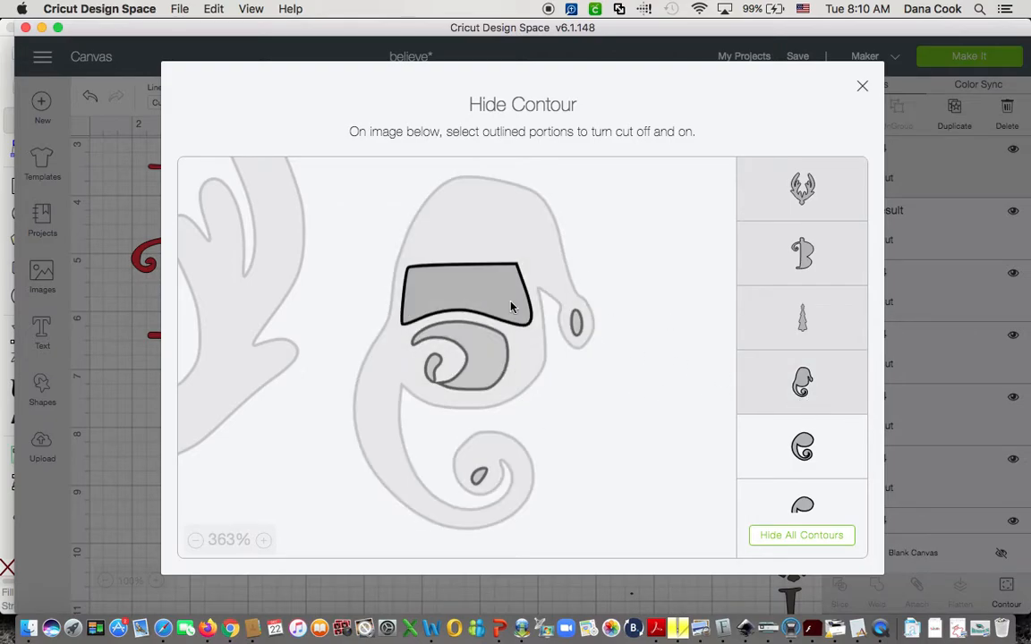
# Hide the inner contours of the hatted e's loop and the outer contours of the two plain e letters
pyautogui.click(448, 367)
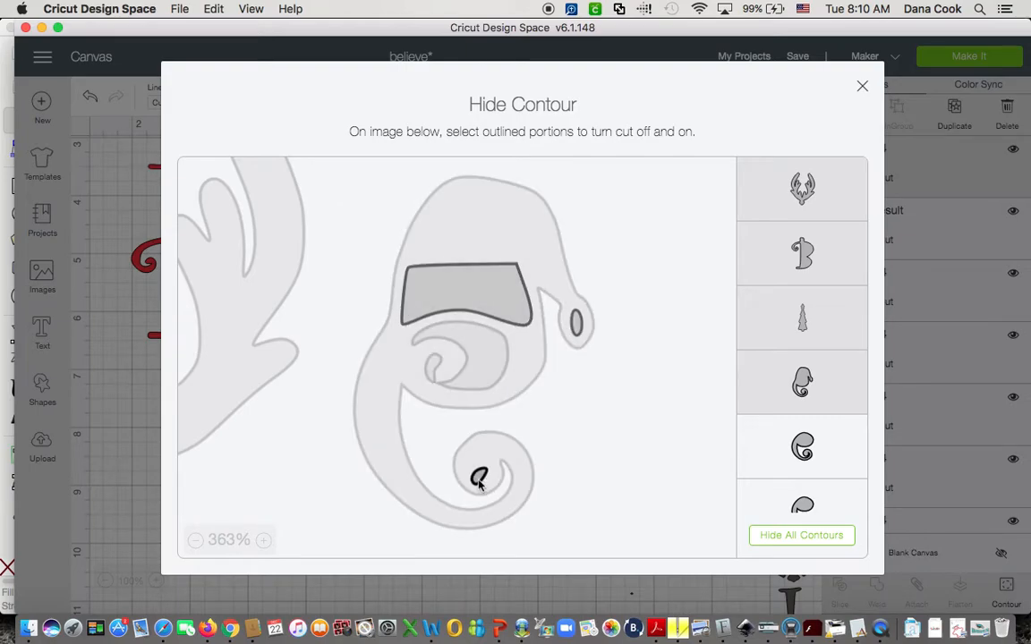
pyautogui.hscroll(-8, 582, 426)
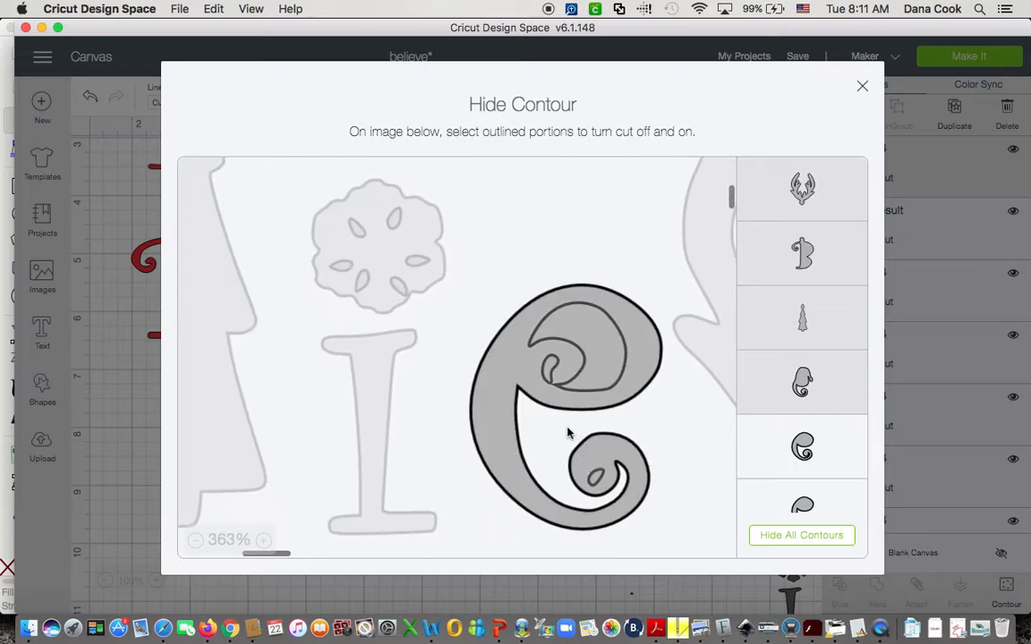
pyautogui.scroll(-5, 821, 471)
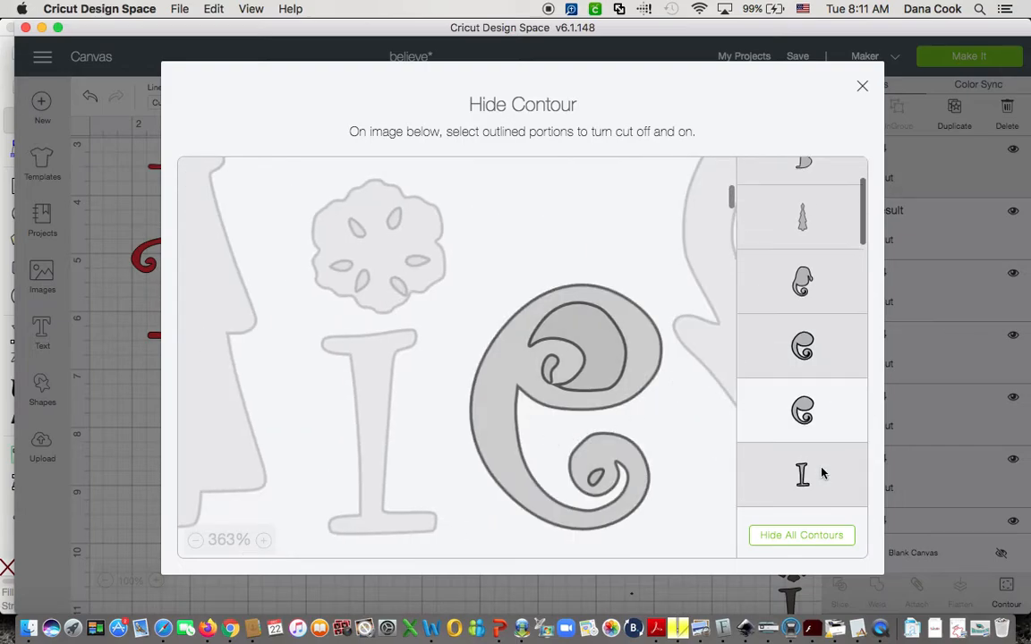
pyautogui.click(802, 238)
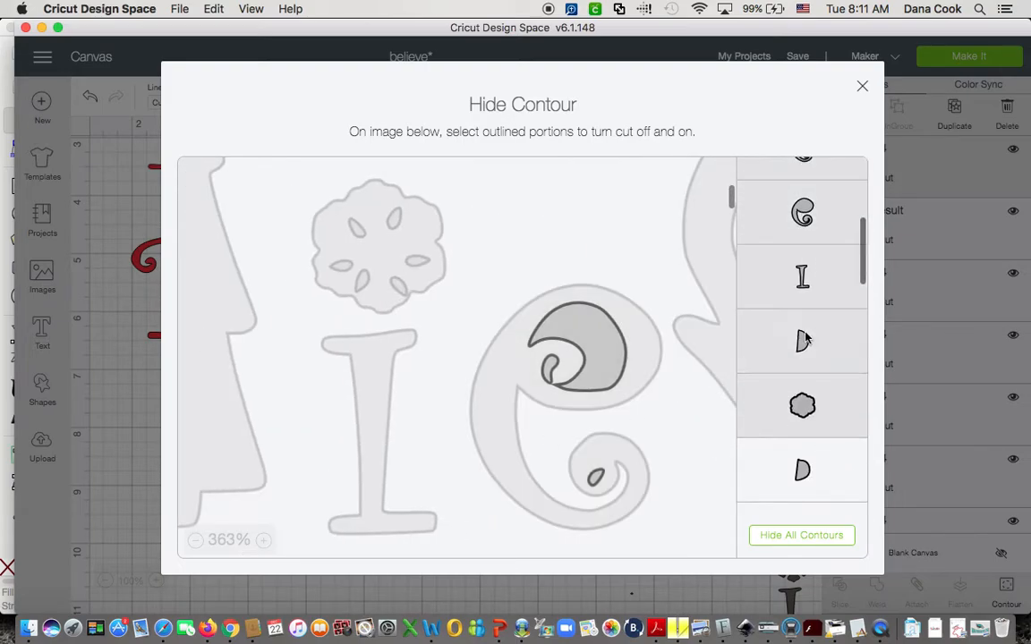
# Hide the B's inner openings and the plain e letters' crescent contours, keeping the hat trim contour active
pyautogui.scroll(-5, 812, 447)
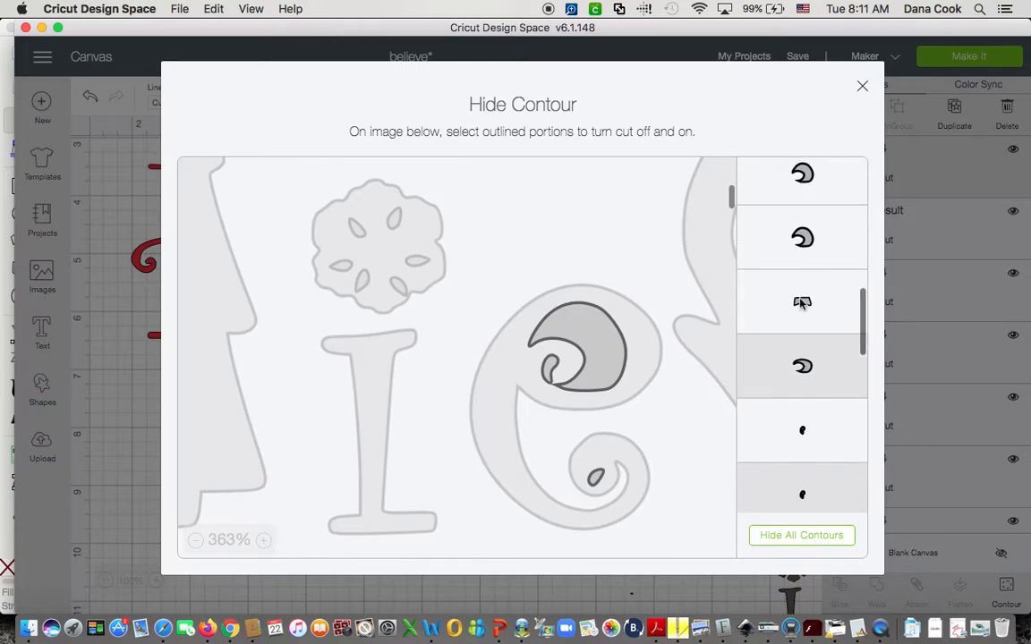
pyautogui.click(801, 304)
pyautogui.click(807, 315)
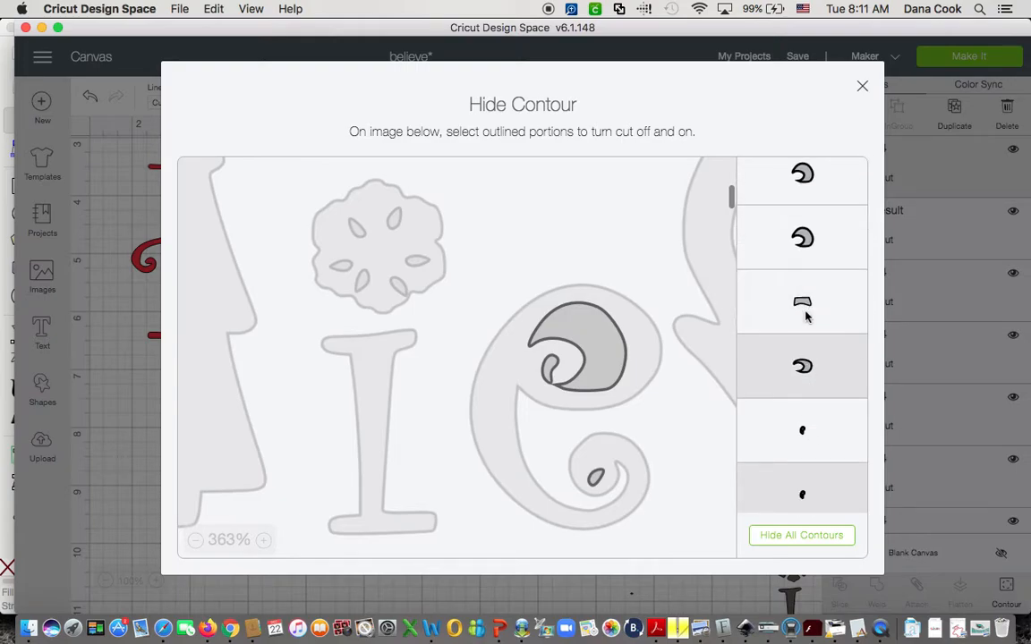
pyautogui.click(811, 260)
pyautogui.click(809, 191)
# Hide the remaining small contours in the duplicated red layer, keeping only the Santa hat's trim and pompom, and close Contour
pyautogui.hscroll(5, 563, 422)
pyautogui.hscroll(5, 564, 424)
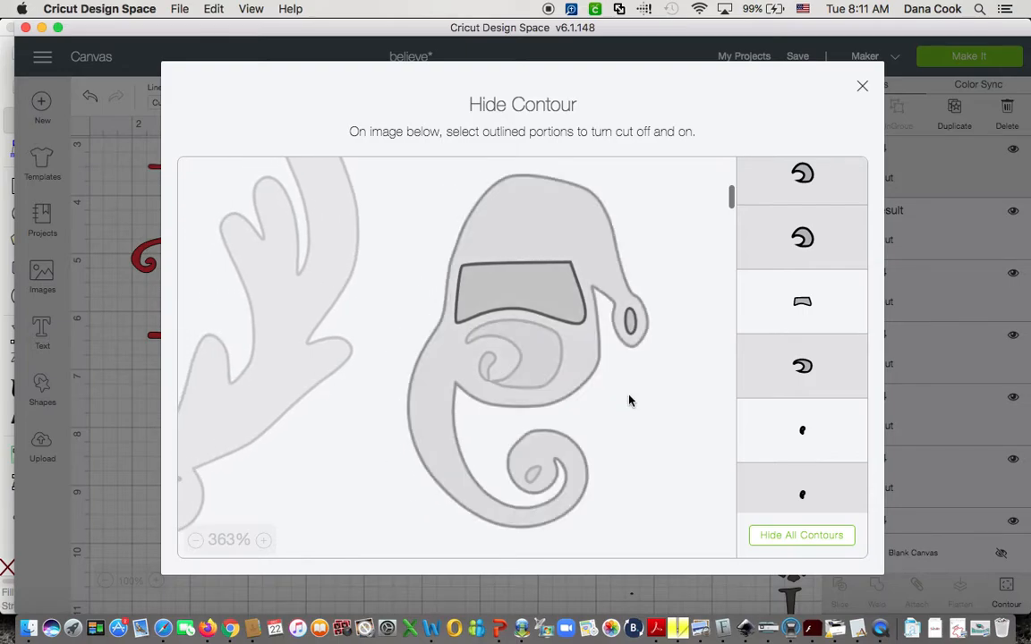
pyautogui.scroll(-5, 826, 445)
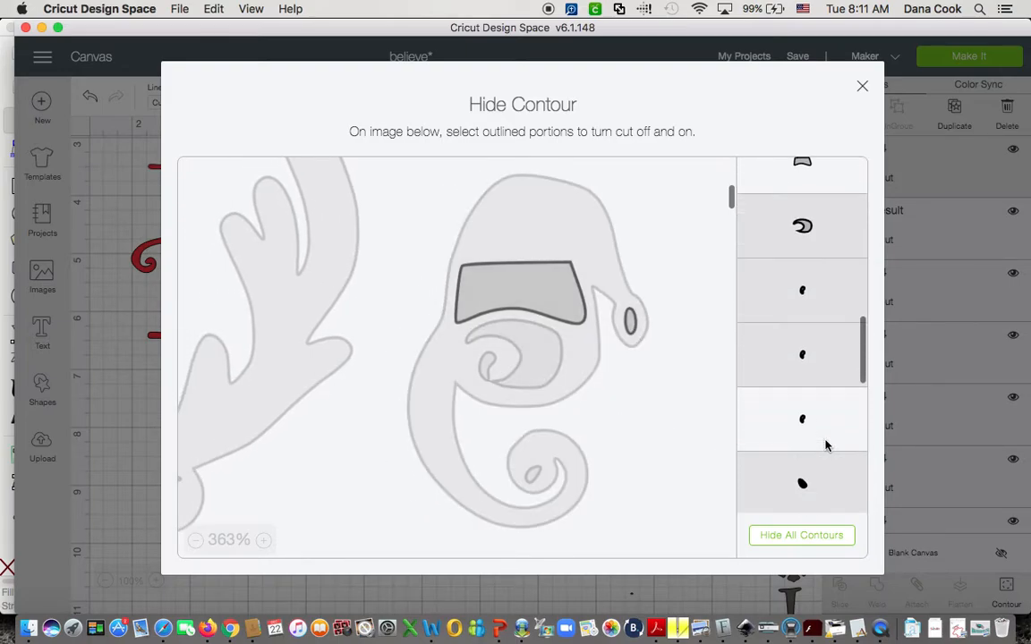
pyautogui.scroll(-3, 816, 356)
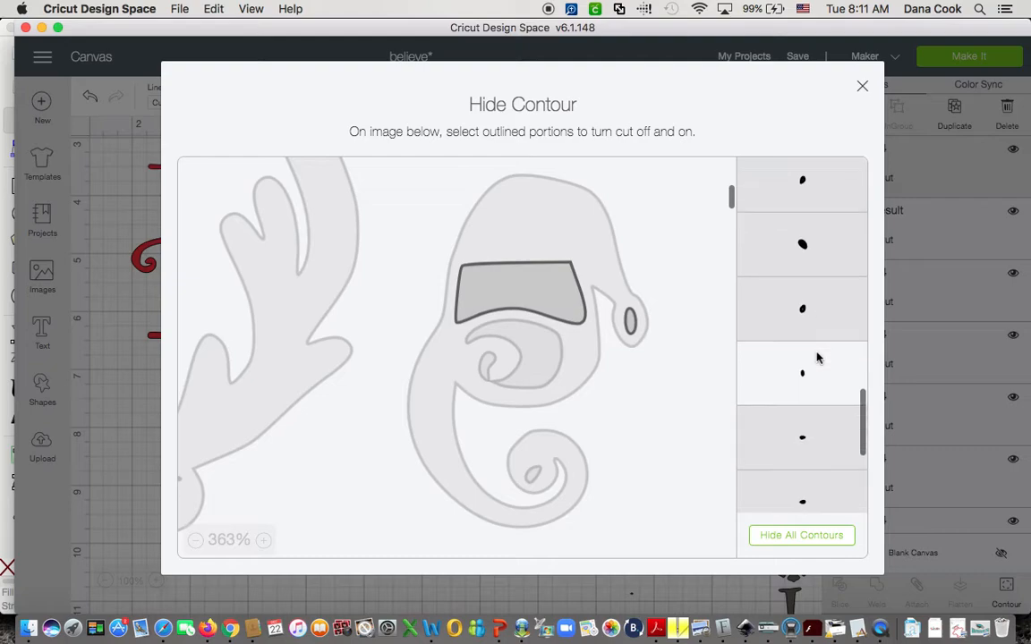
pyautogui.scroll(-2, 811, 396)
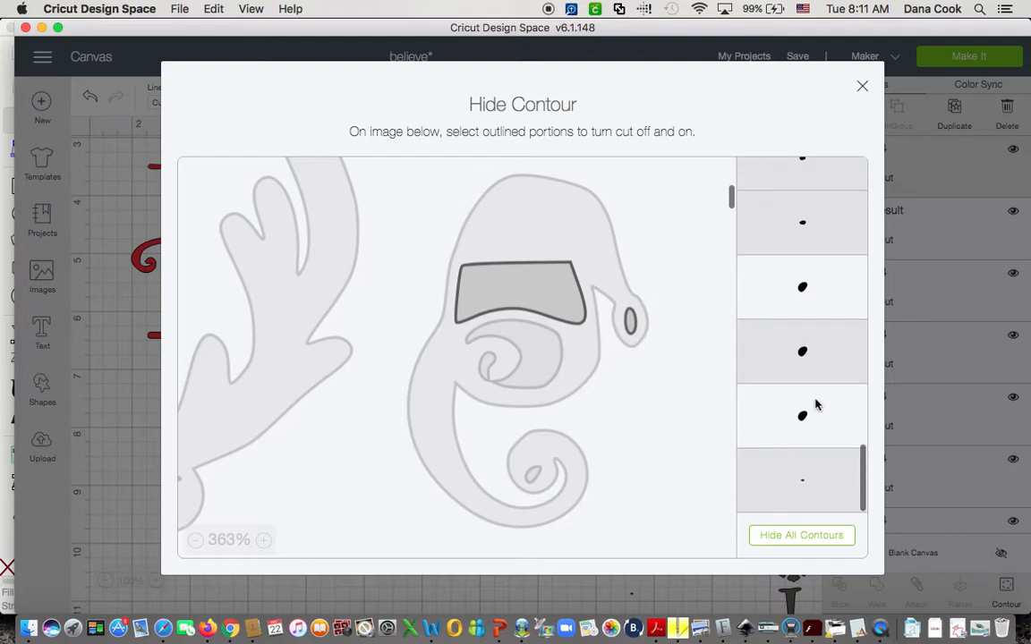
pyautogui.click(807, 293)
pyautogui.click(810, 411)
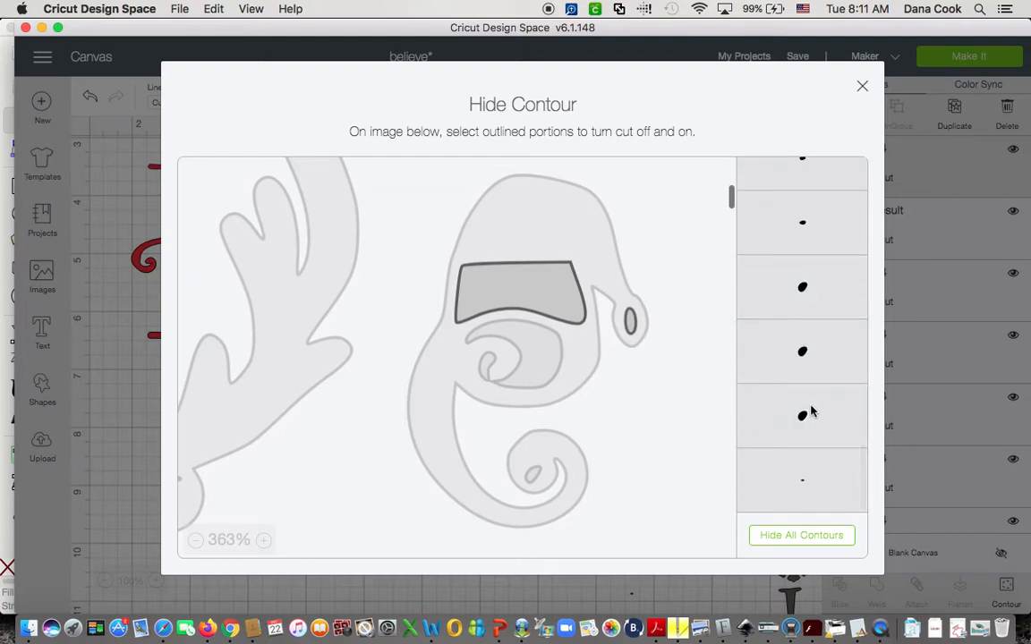
pyautogui.scroll(10, 811, 412)
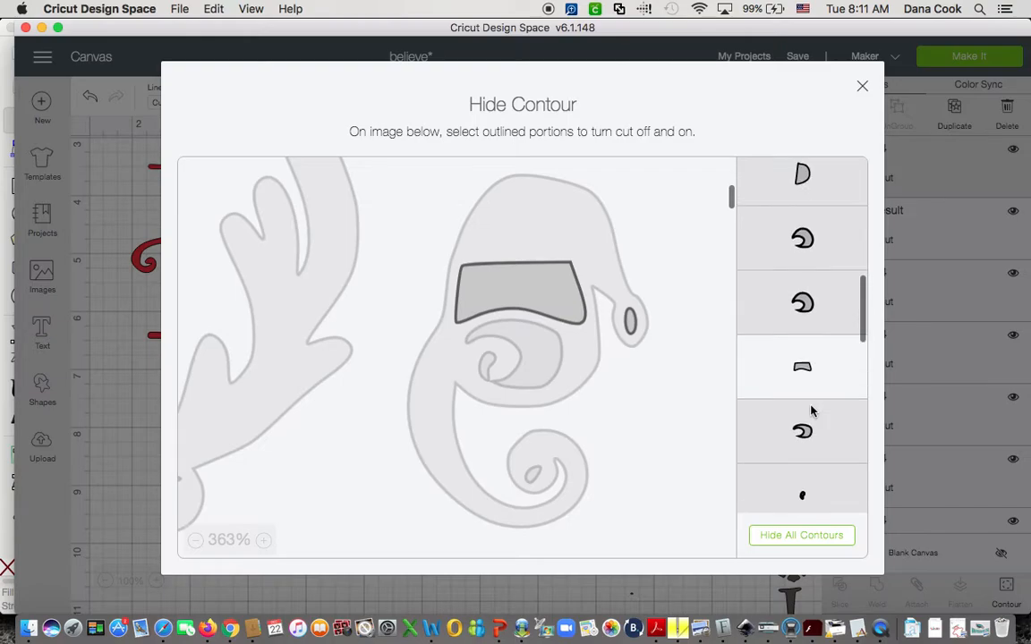
pyautogui.scroll(3, 811, 411)
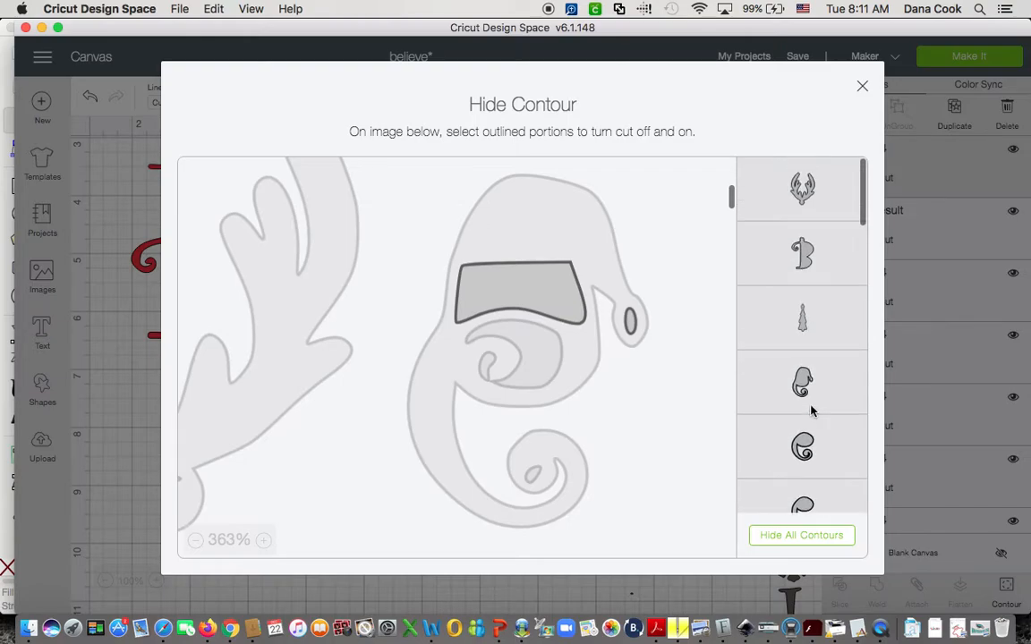
pyautogui.click(862, 86)
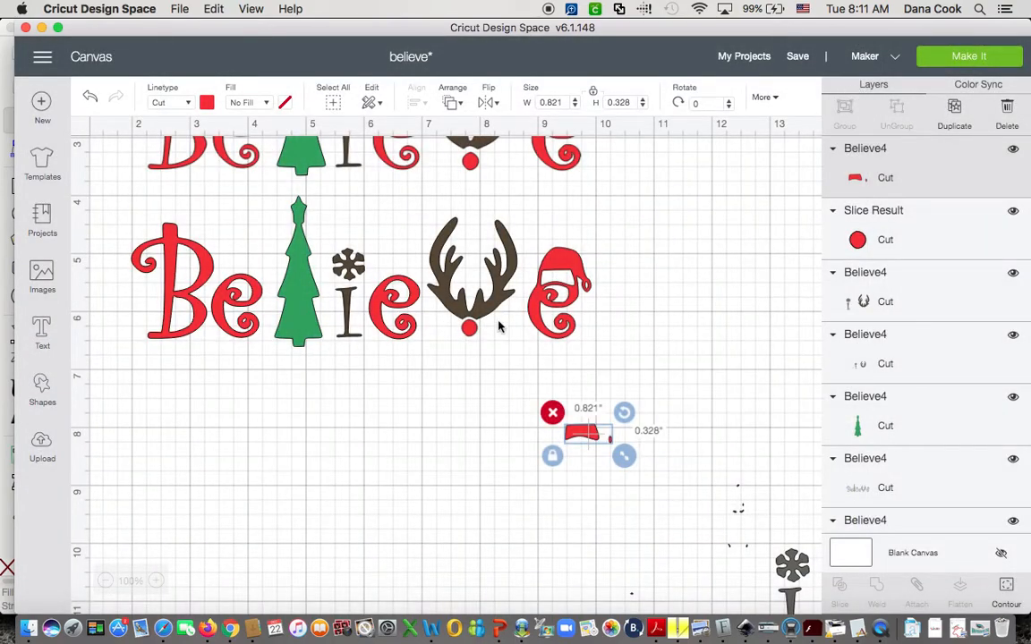
# Recolour the hat trim and pompom piece light grey and place it on the Santa hat of the lower word
pyautogui.click(206, 104)
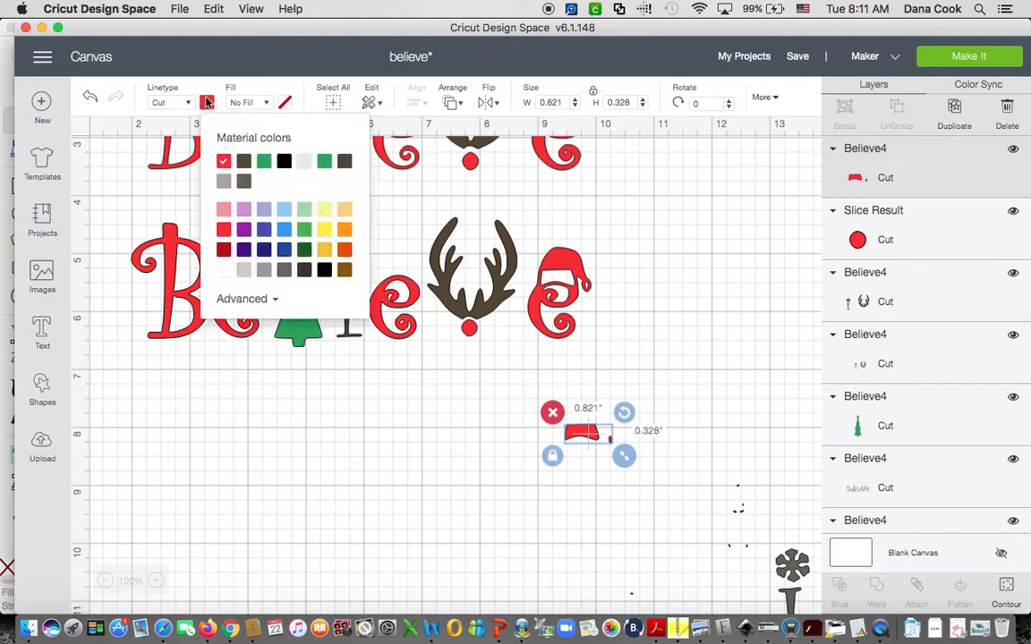
pyautogui.click(304, 162)
pyautogui.moveTo(584, 438); pyautogui.dragTo(559, 280)
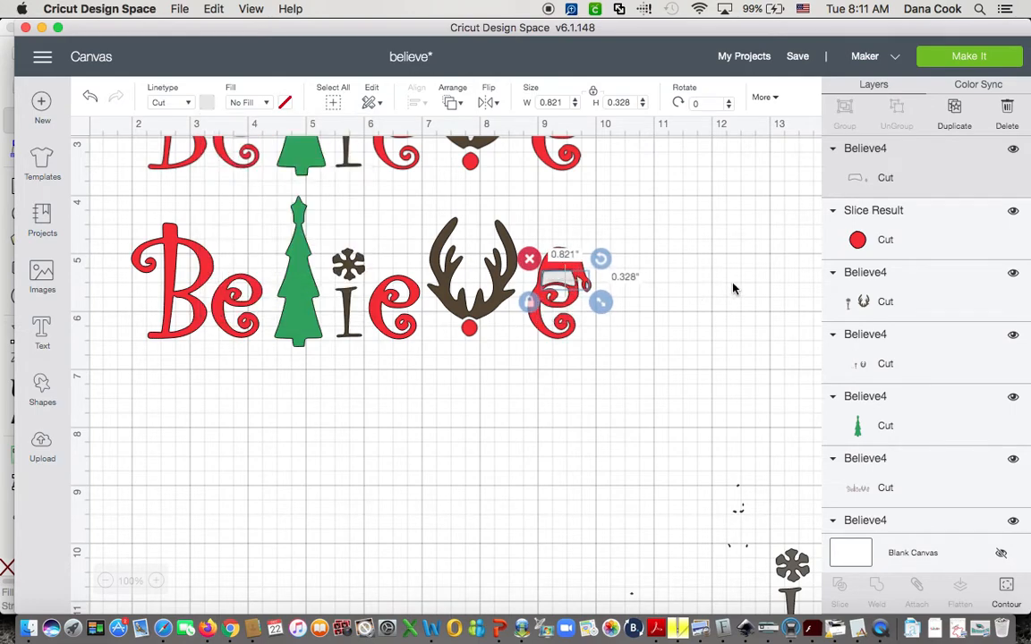
pyautogui.click(732, 288)
pyautogui.scroll(5, 732, 288)
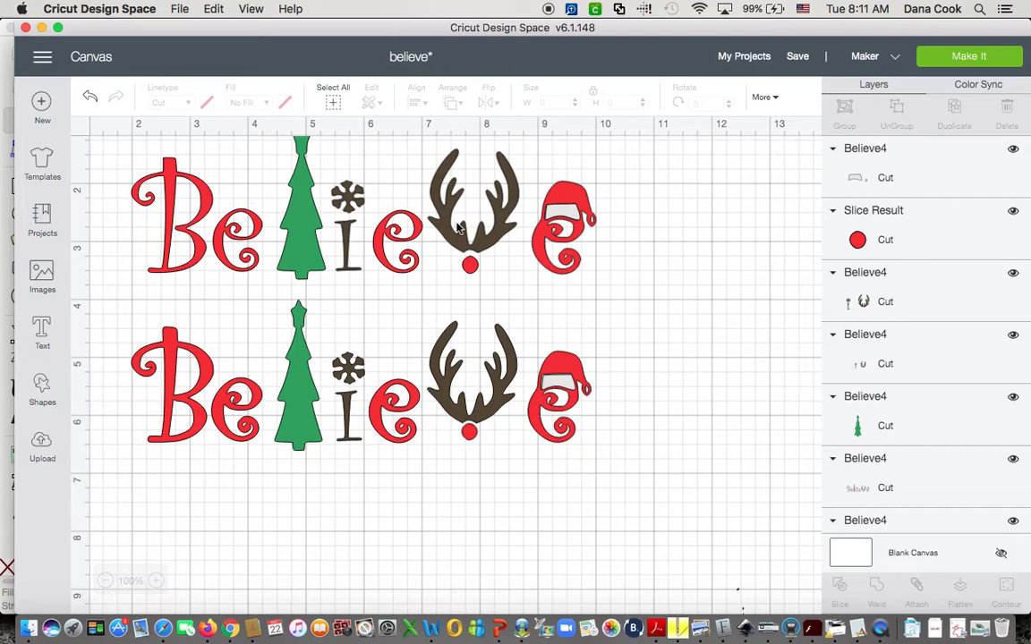
# Realign the lower word's red letters with the brown pieces and fit the green tree between the first e and the i
pyautogui.click(189, 374)
pyautogui.moveTo(185, 360)
pyautogui.mouseDown()
pyautogui.moveTo(179, 490)
pyautogui.moveTo(211, 519)
pyautogui.moveTo(197, 511)
pyautogui.moveTo(198, 360)
pyautogui.mouseUp()
pyautogui.click(223, 490)
pyautogui.moveTo(304, 420); pyautogui.dragTo(327, 557)
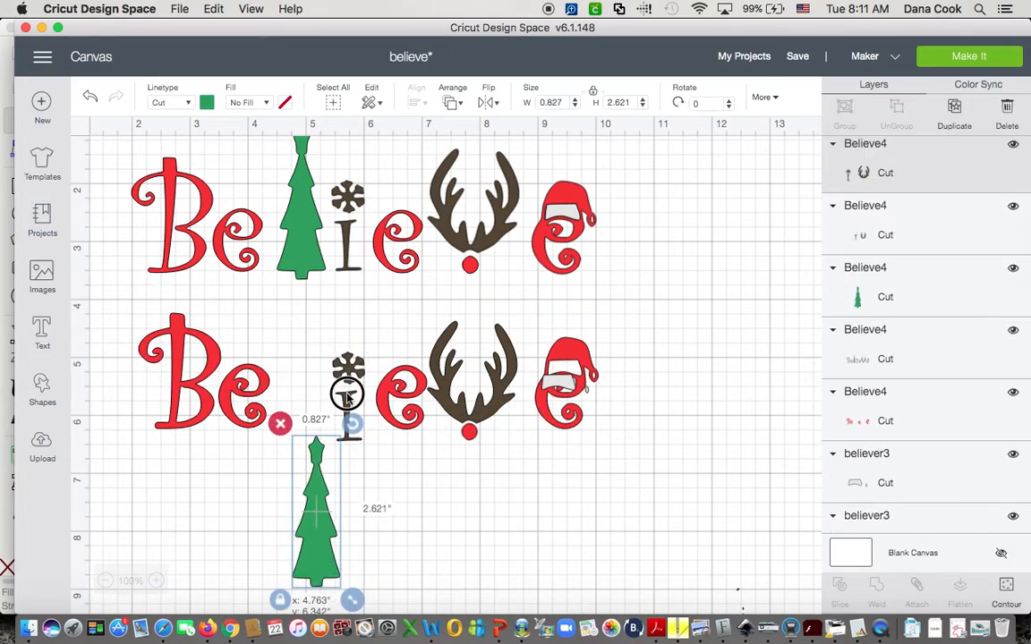
pyautogui.moveTo(347, 366)
pyautogui.mouseDown()
pyautogui.moveTo(348, 343)
pyautogui.moveTo(347, 363)
pyautogui.mouseUp()
pyautogui.moveTo(583, 354); pyautogui.dragTo(582, 372)
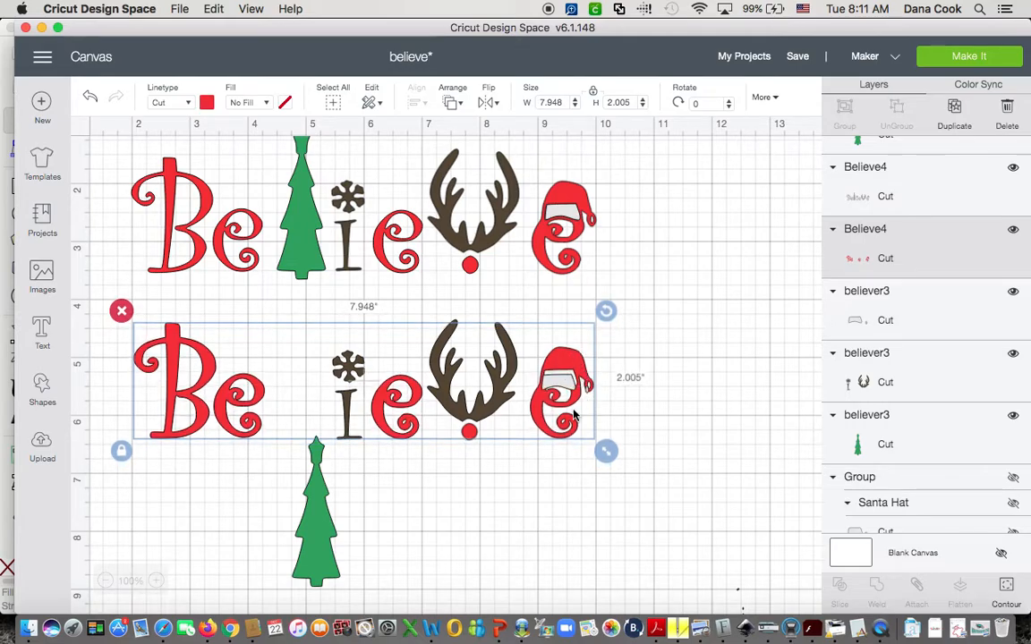
pyautogui.click(745, 340)
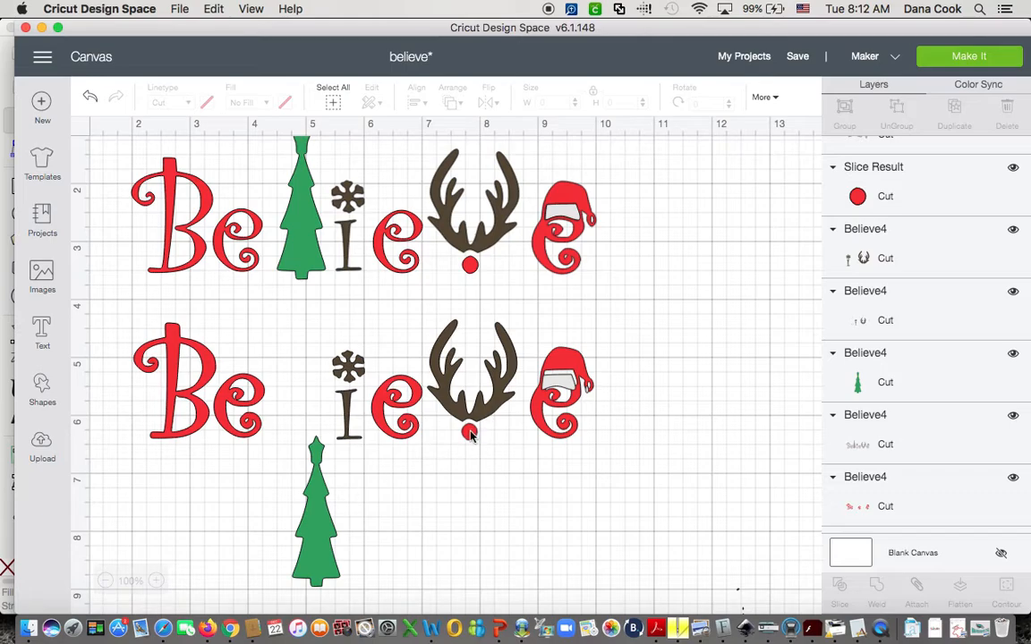
pyautogui.moveTo(309, 479); pyautogui.dragTo(301, 358)
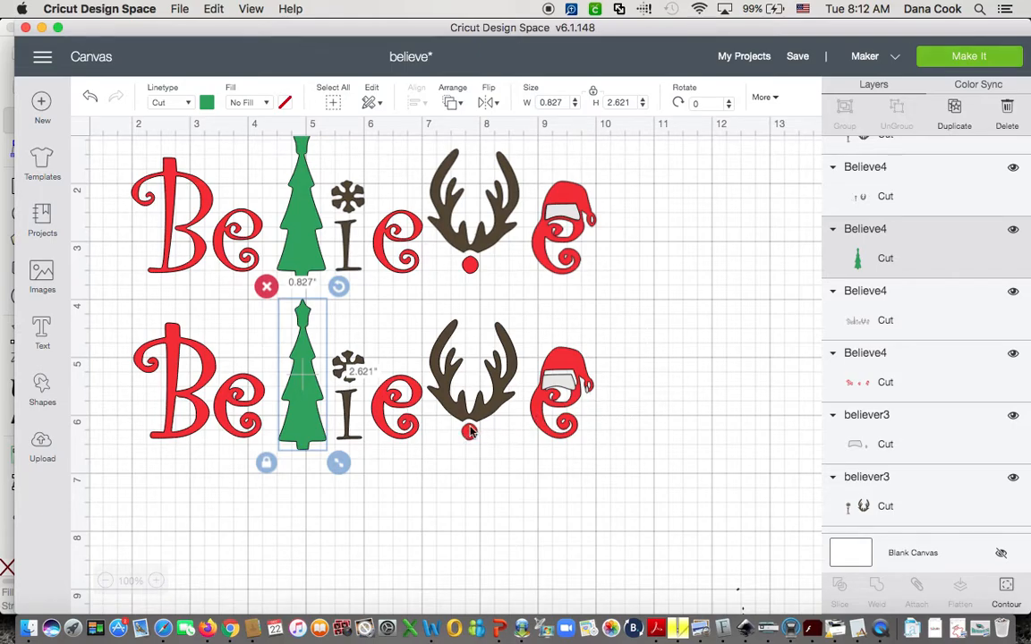
# Move the hat trim, brown pieces and tree out of the lower word, and weld its red letters with the red nose
pyautogui.click(560, 378)
pyautogui.moveTo(561, 374); pyautogui.dragTo(680, 325)
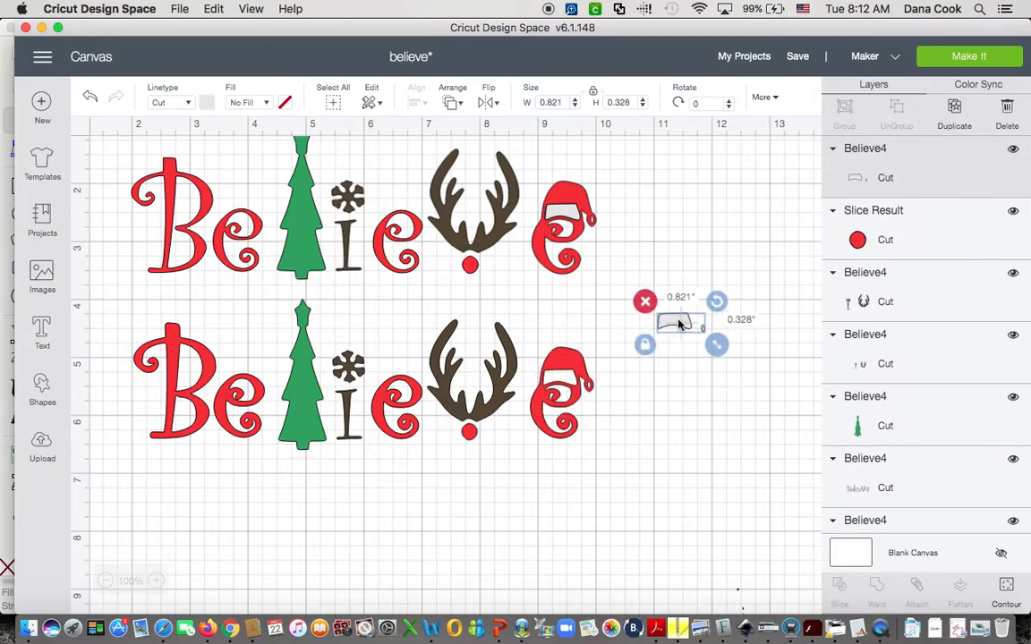
pyautogui.click(463, 405)
pyautogui.moveTo(467, 405); pyautogui.dragTo(475, 574)
pyautogui.moveTo(298, 407); pyautogui.dragTo(497, 582)
pyautogui.moveTo(111, 342); pyautogui.dragTo(614, 452)
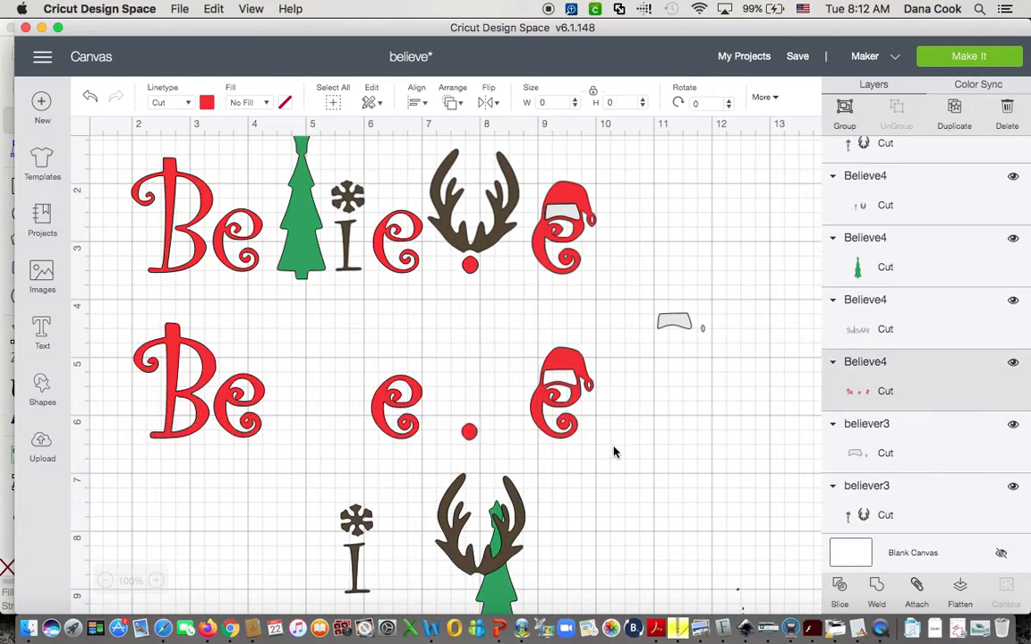
pyautogui.click(875, 587)
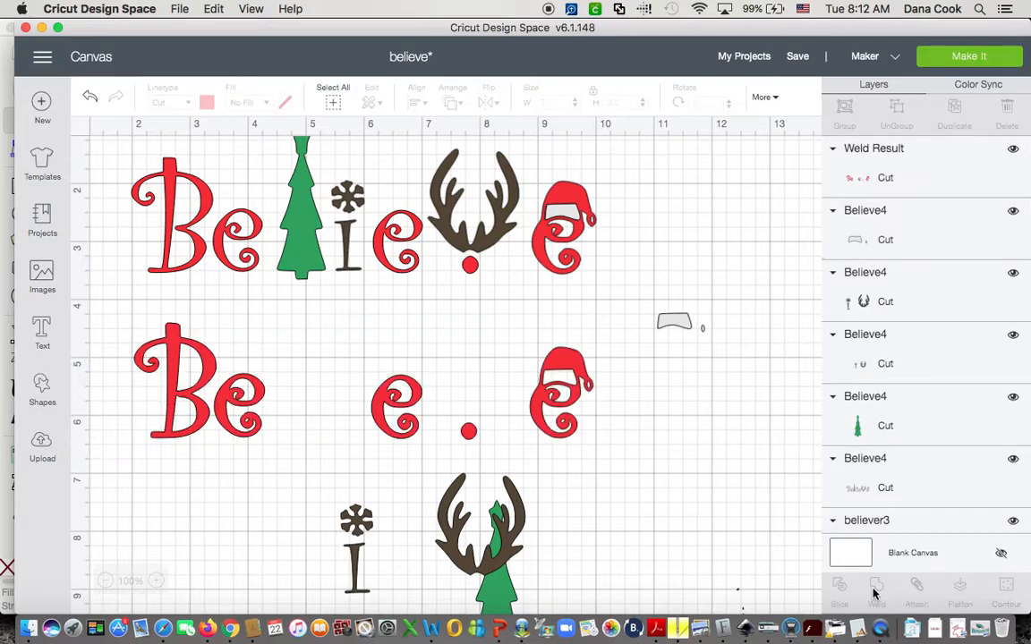
# Put the brown i and antlers, the green tree and the grey hat trim back into the lower word
pyautogui.click(355, 562)
pyautogui.moveTo(356, 562); pyautogui.dragTo(346, 390)
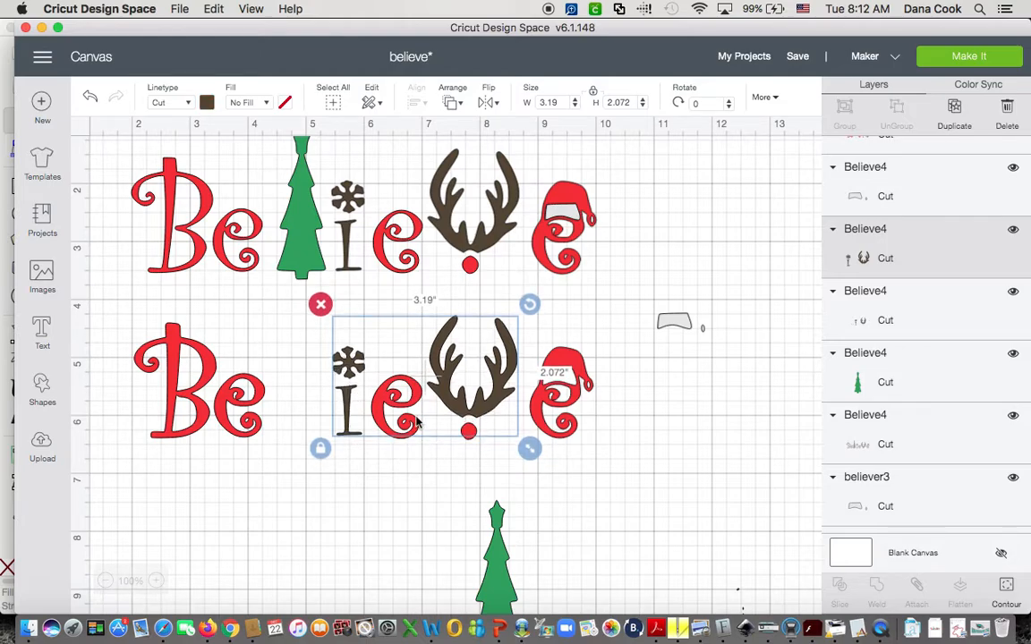
pyautogui.moveTo(495, 541); pyautogui.dragTo(291, 353)
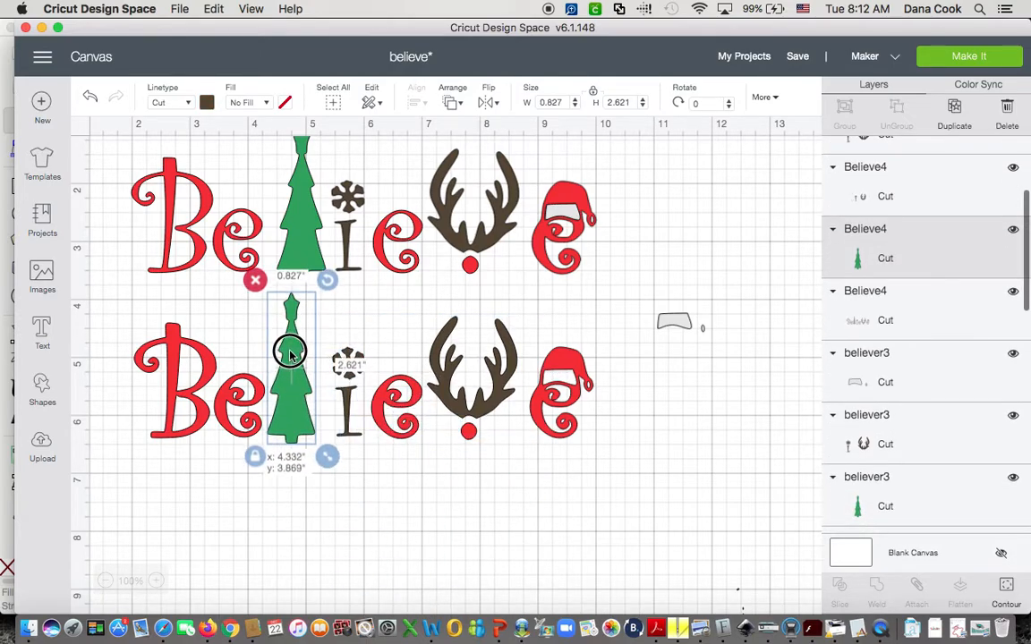
pyautogui.moveTo(684, 322); pyautogui.dragTo(568, 385)
pyautogui.click(654, 338)
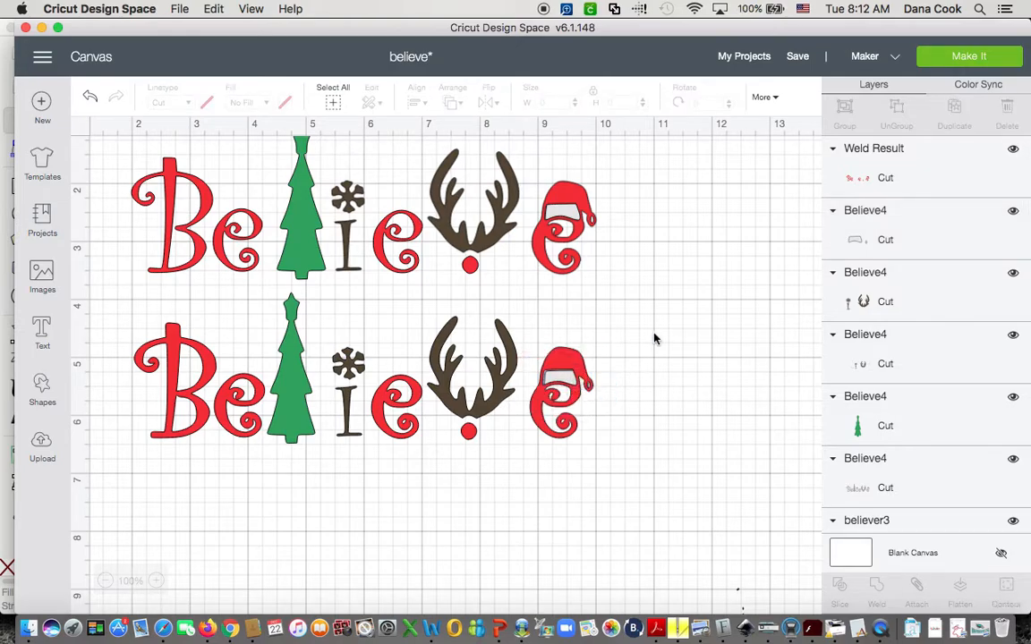
# Group all the pieces of the upper word and hide the group
pyautogui.click(993, 58)
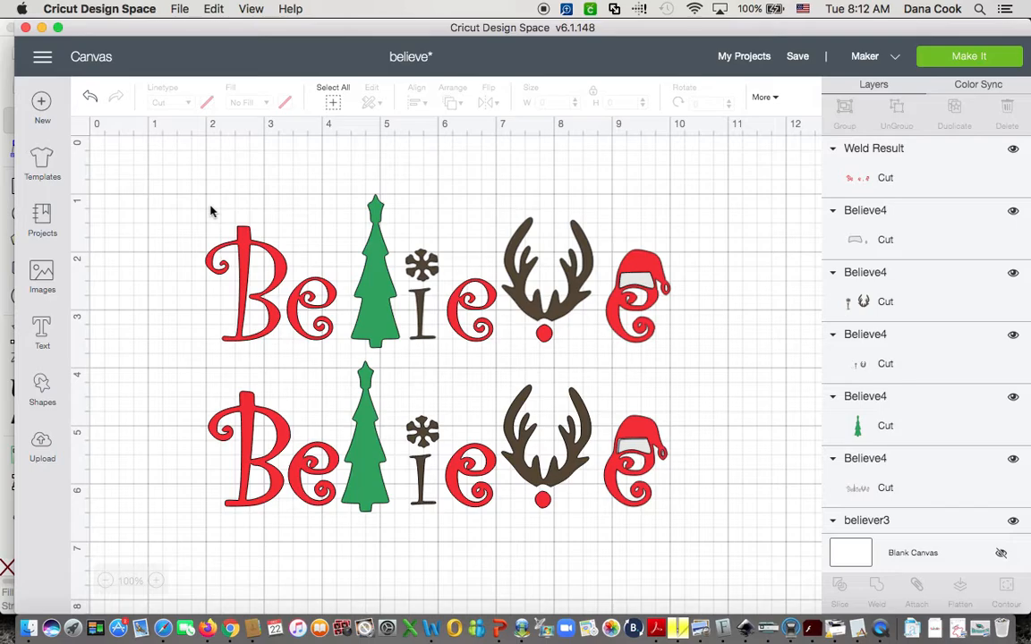
pyautogui.moveTo(210, 211); pyautogui.dragTo(734, 357)
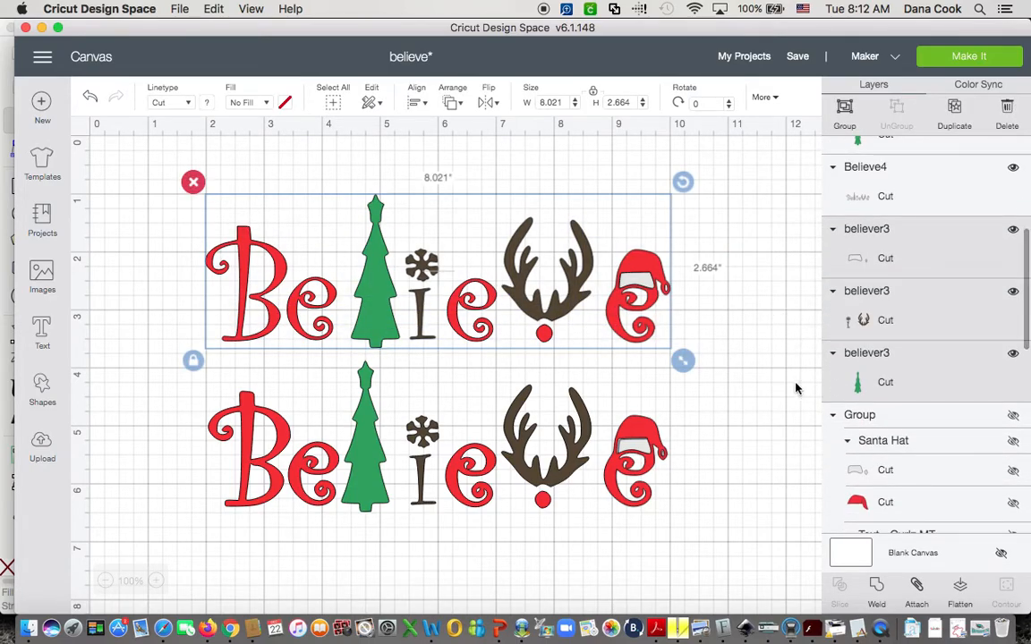
pyautogui.click(842, 112)
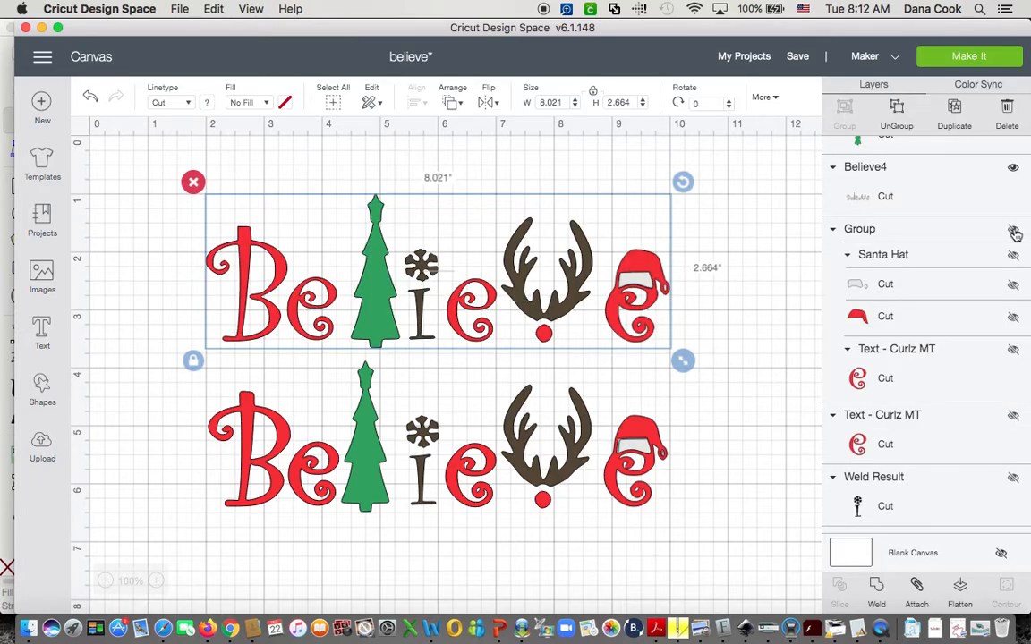
pyautogui.scroll(5, 959, 265)
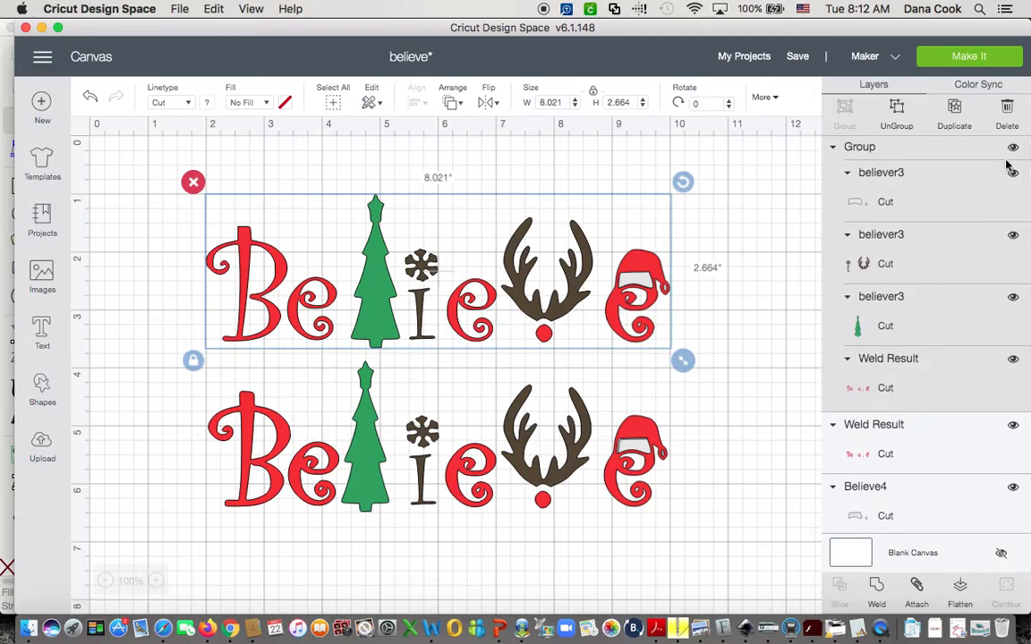
pyautogui.click(1013, 149)
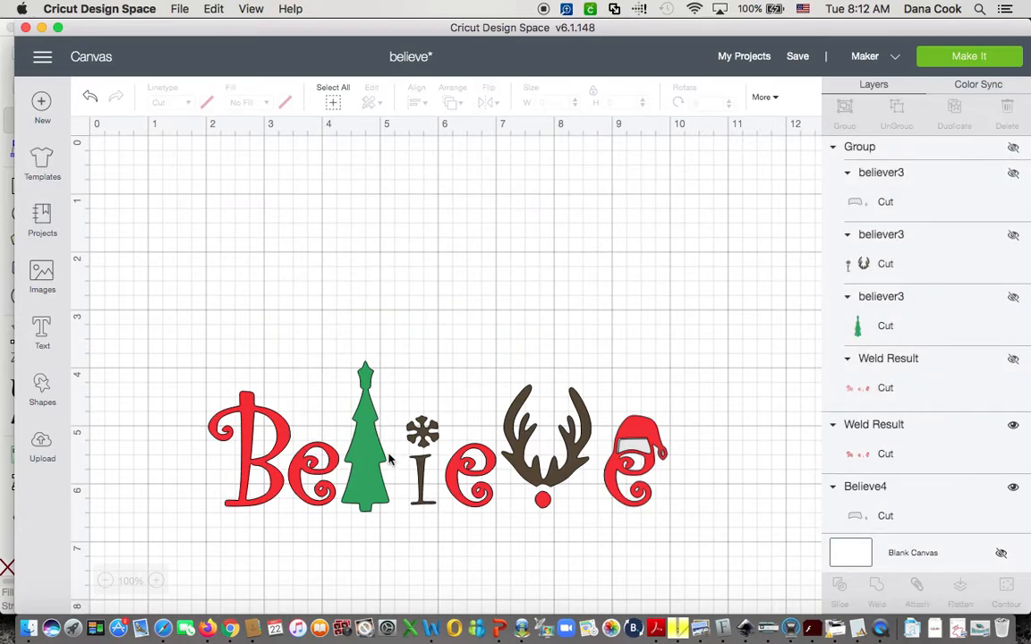
# Preview the cutting mats, check the second mat for leftover pieces, and return to the canvas
pyautogui.click(958, 57)
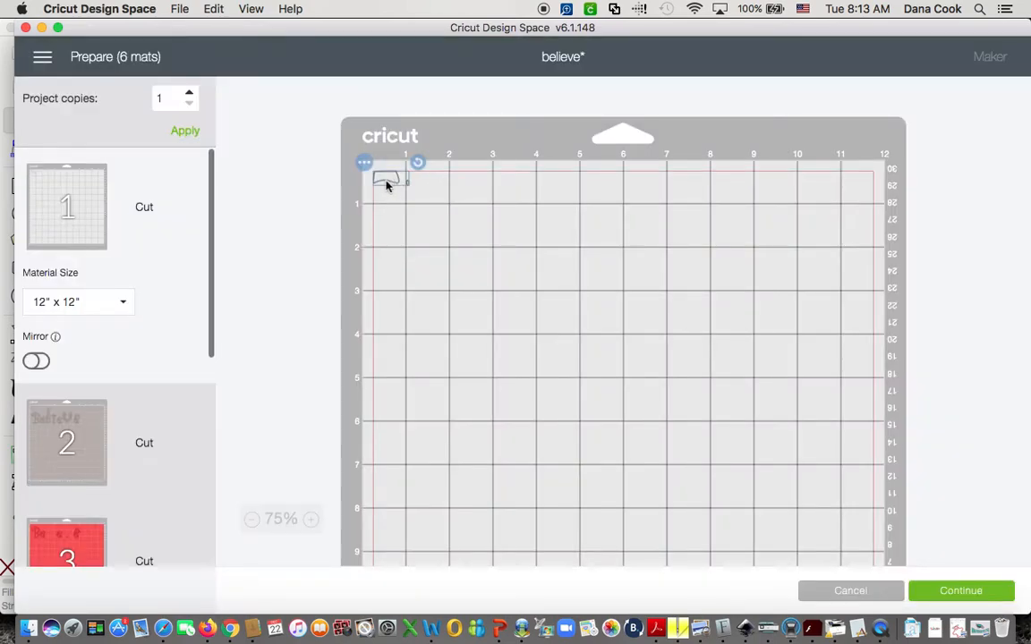
pyautogui.click(87, 402)
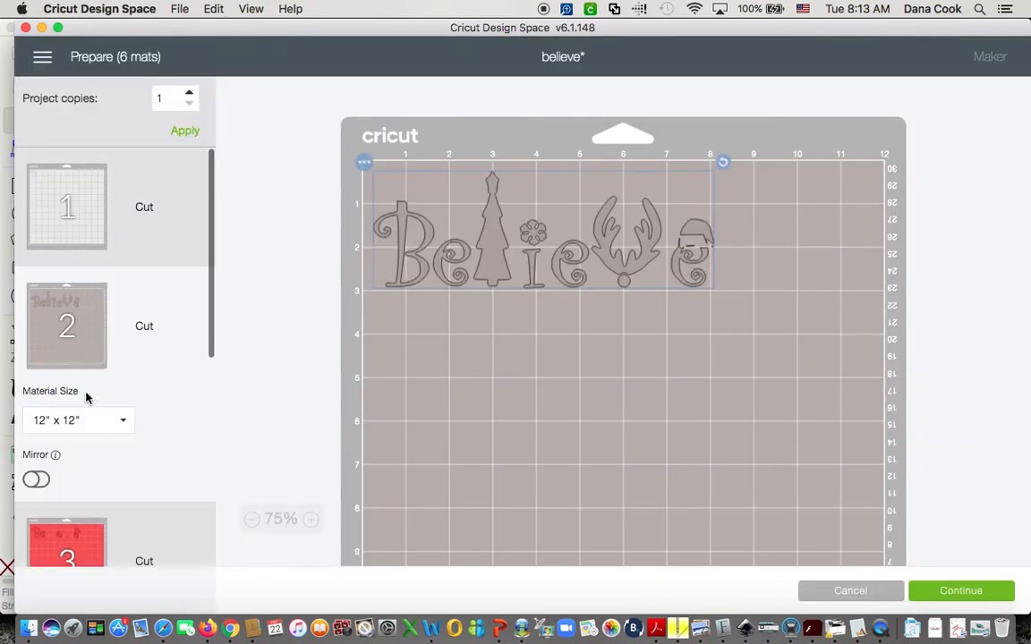
pyautogui.scroll(-2, 402, 356)
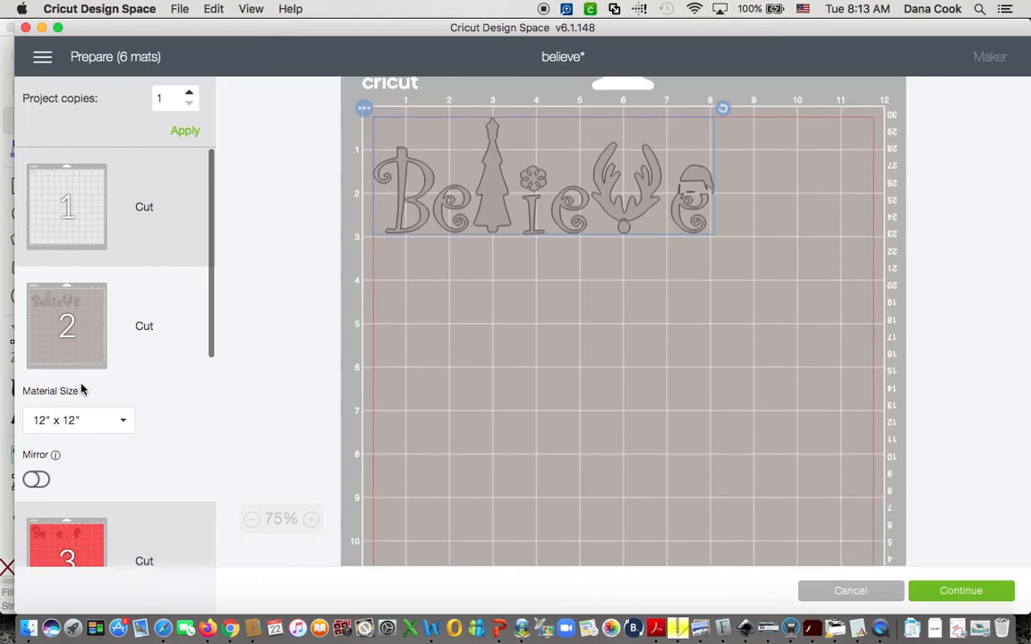
pyautogui.click(848, 583)
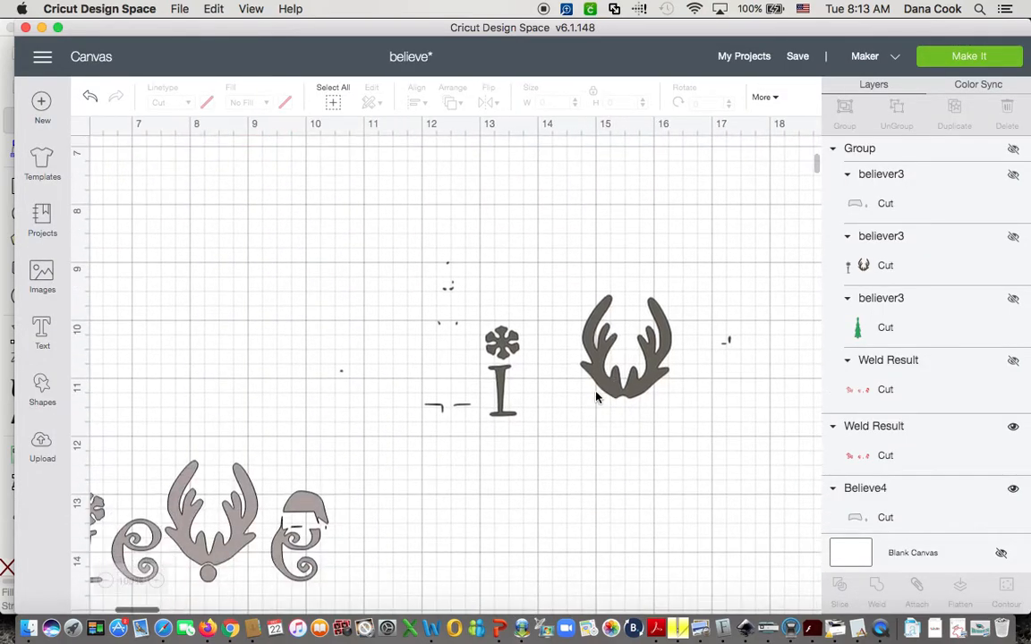
# Delete the leftover dark snowflake, i and antlers layer and the leftover grey word from the canvas
pyautogui.click(584, 396)
pyautogui.click(332, 255)
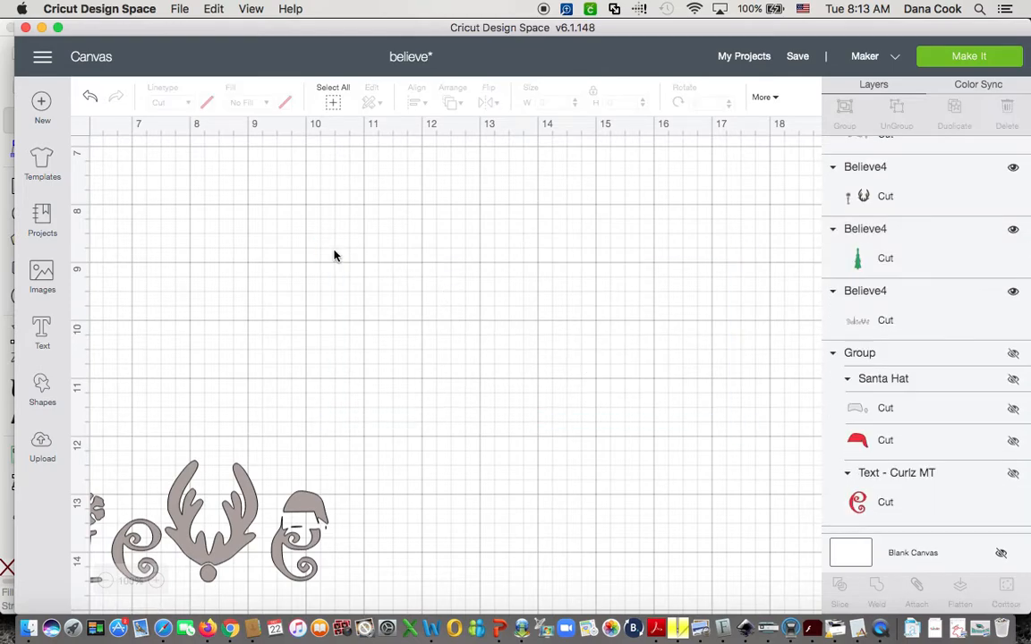
pyautogui.click(199, 534)
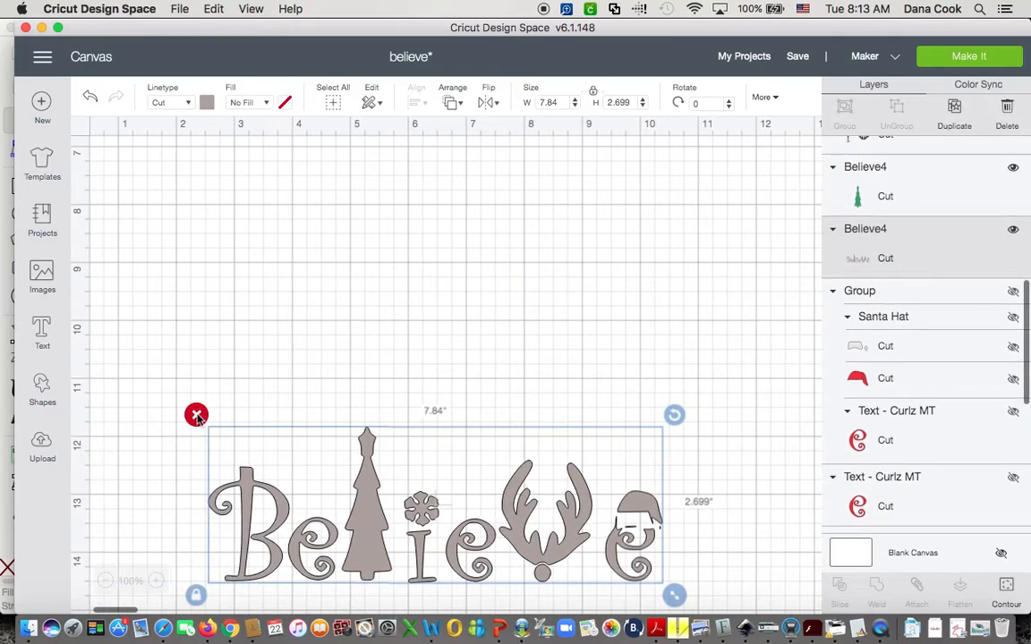
pyautogui.click(196, 414)
pyautogui.scroll(5, 395, 387)
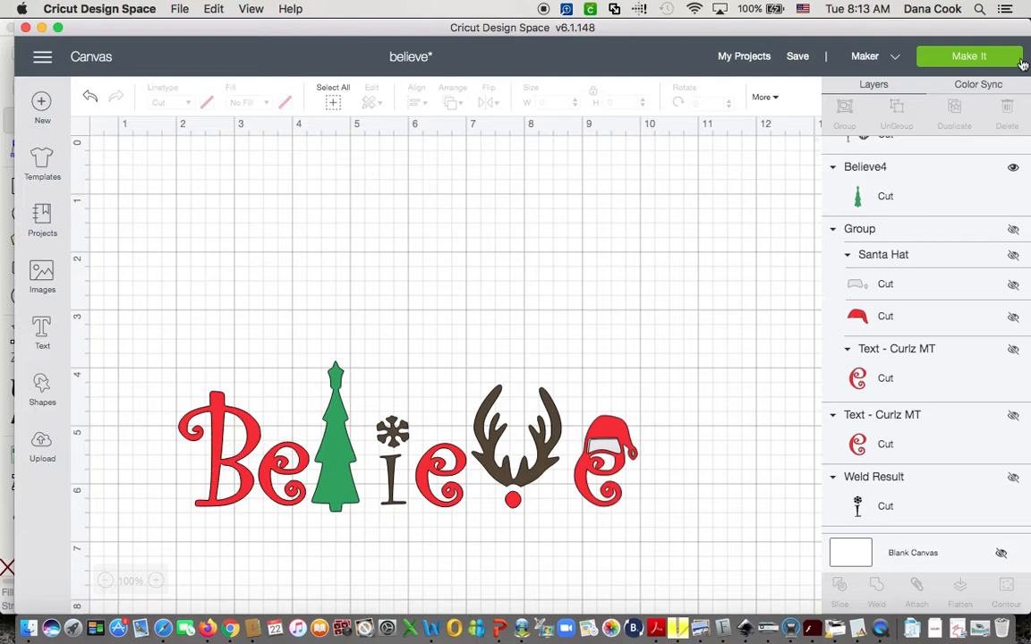
# Preview the cutting mats again, examine the red, brown and green mats, and return to the canvas
pyautogui.click(994, 58)
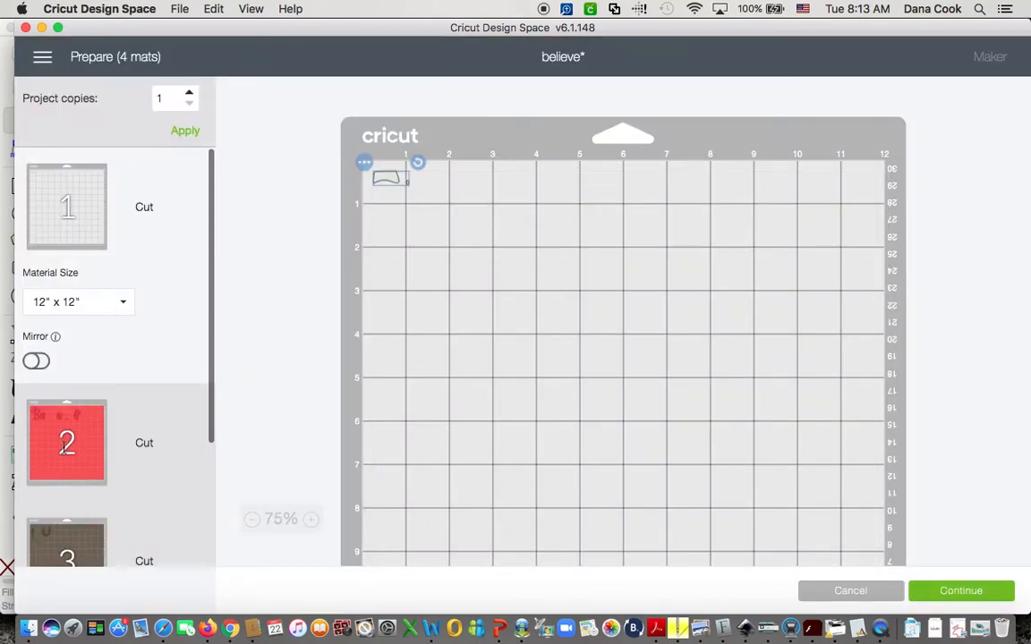
pyautogui.click(63, 446)
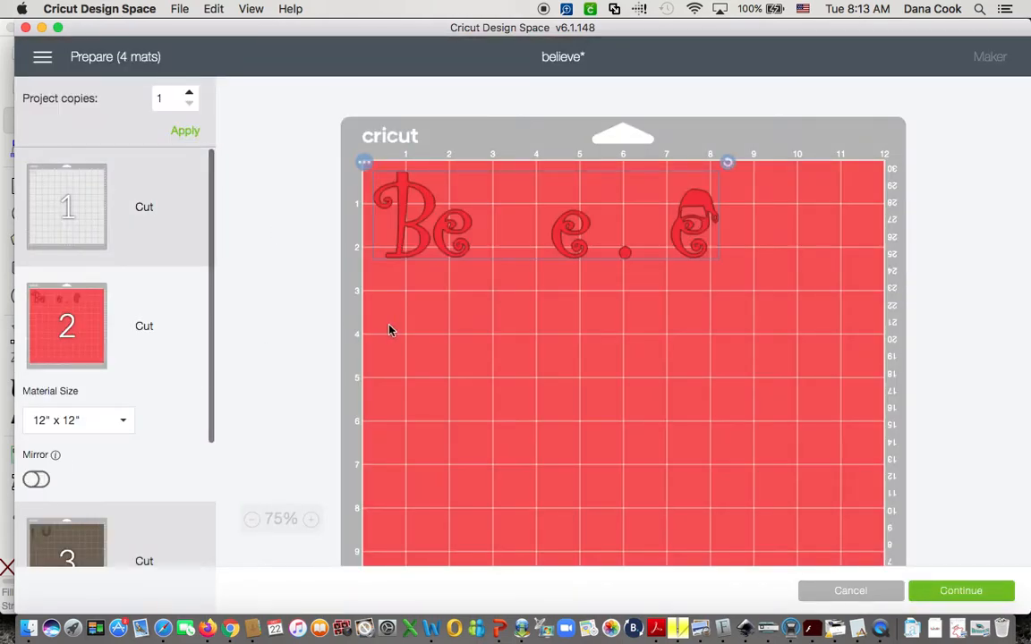
pyautogui.scroll(-3, 99, 423)
pyautogui.click(98, 423)
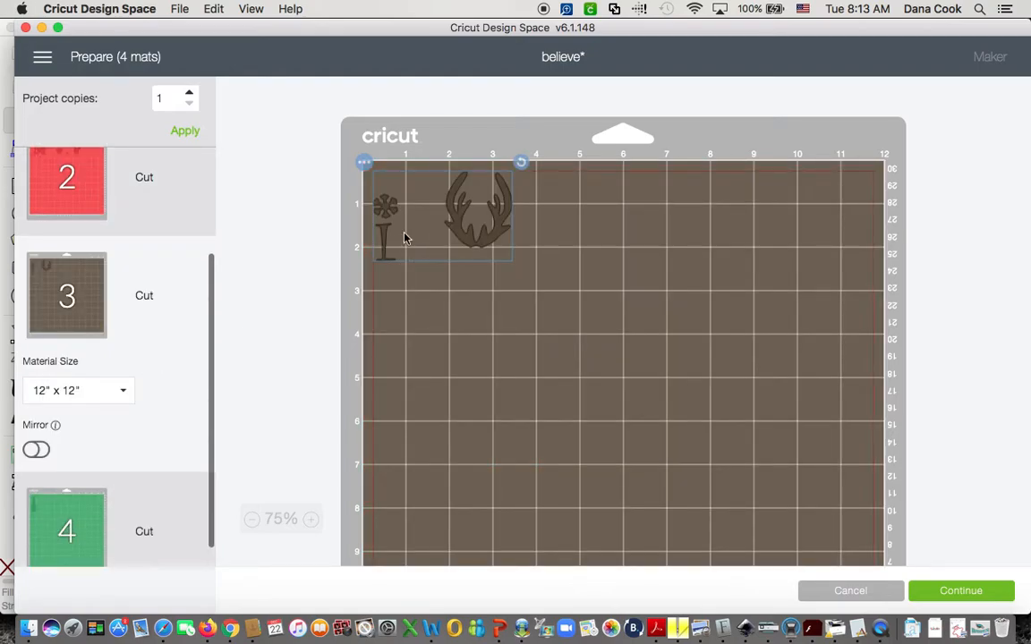
pyautogui.scroll(-1, 130, 452)
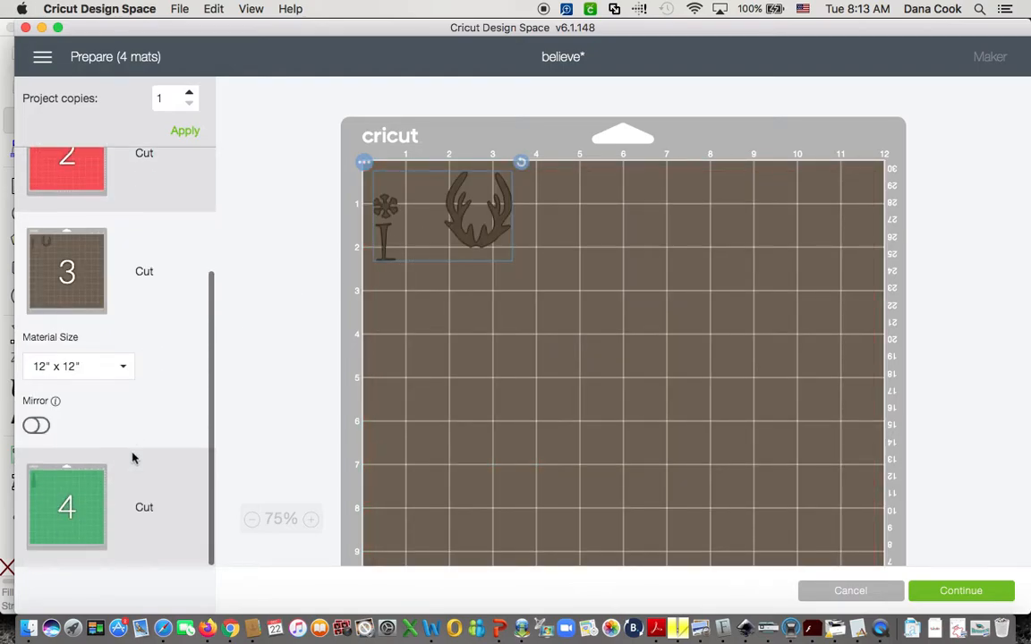
pyautogui.click(54, 482)
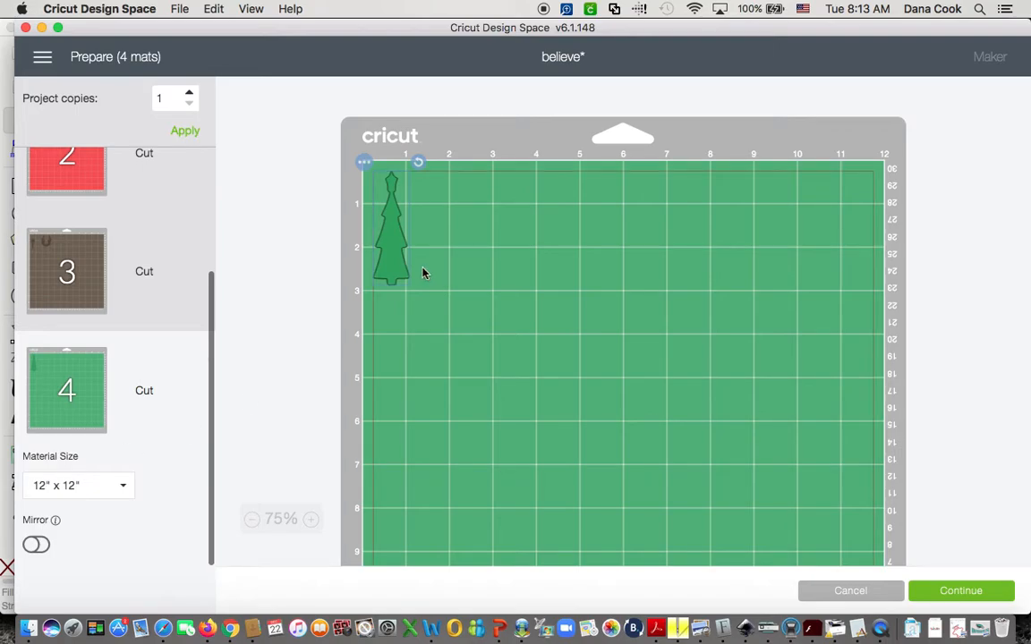
pyautogui.scroll(3, 137, 394)
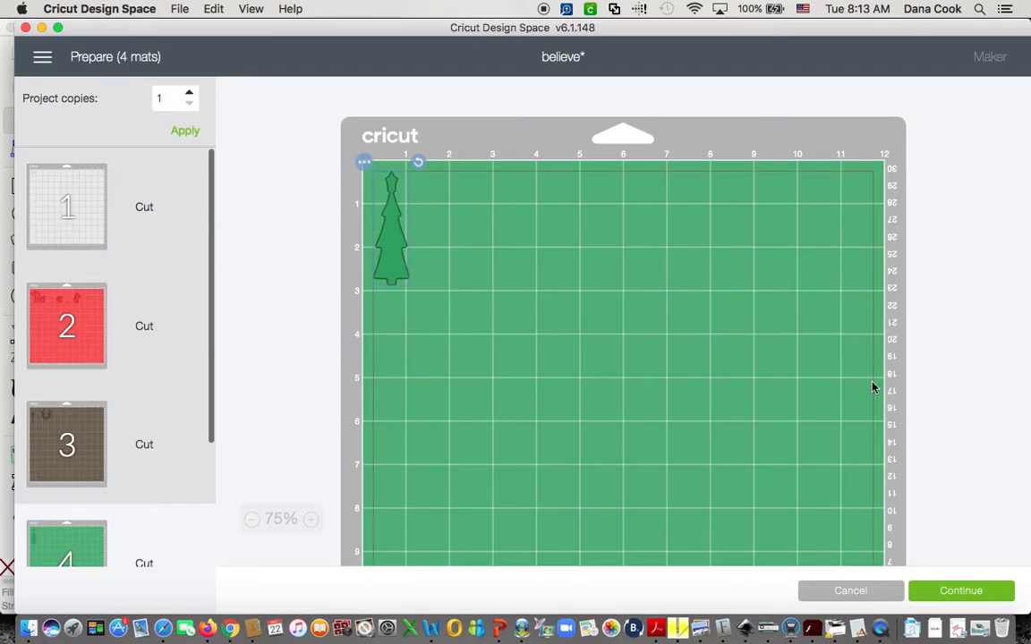
pyautogui.click(873, 594)
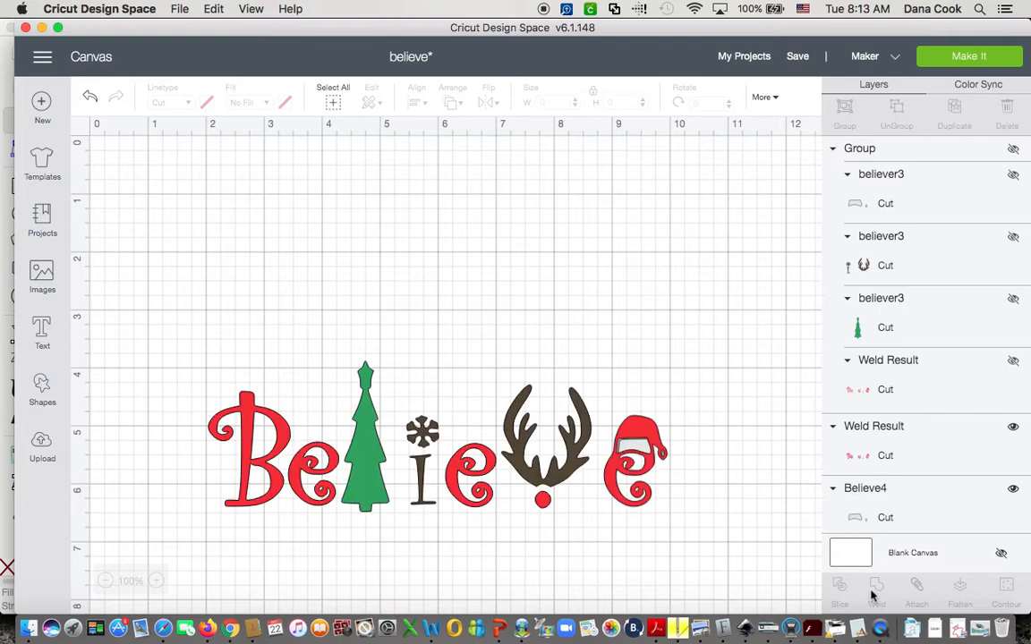